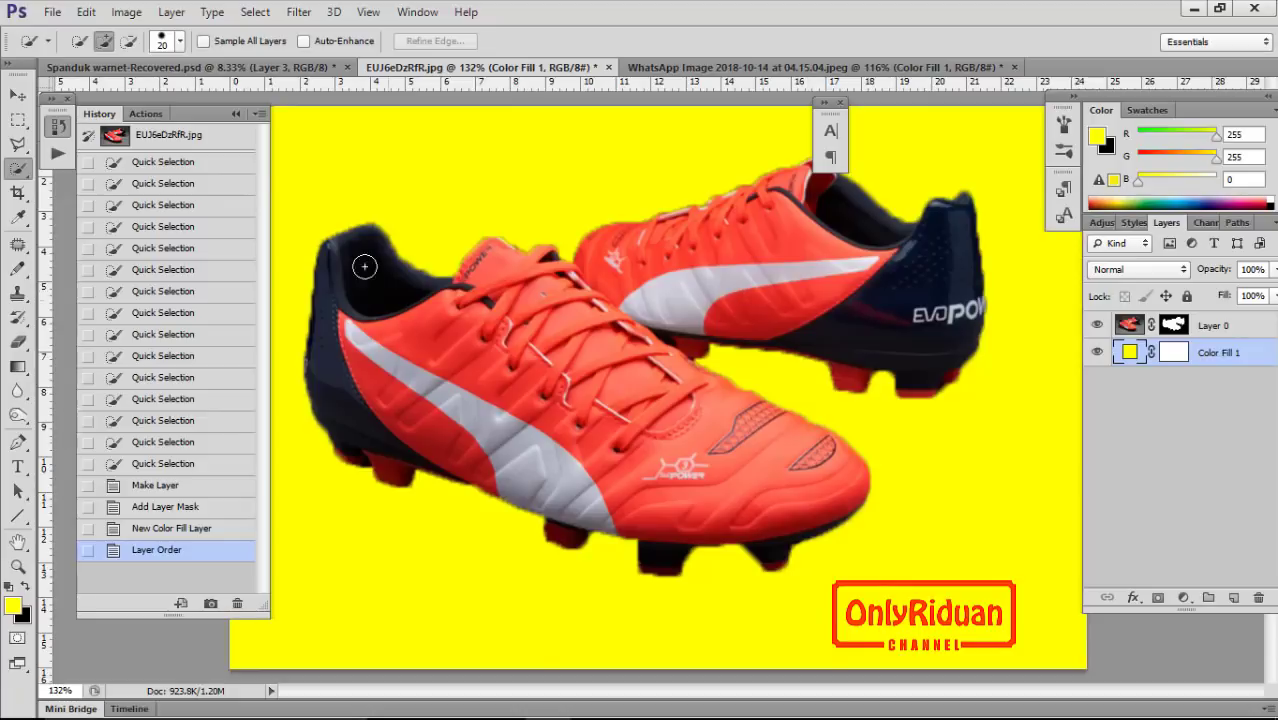
Step: Close the History panel and bring the WhatsApp Image portrait document to the front
left_click(234, 115)
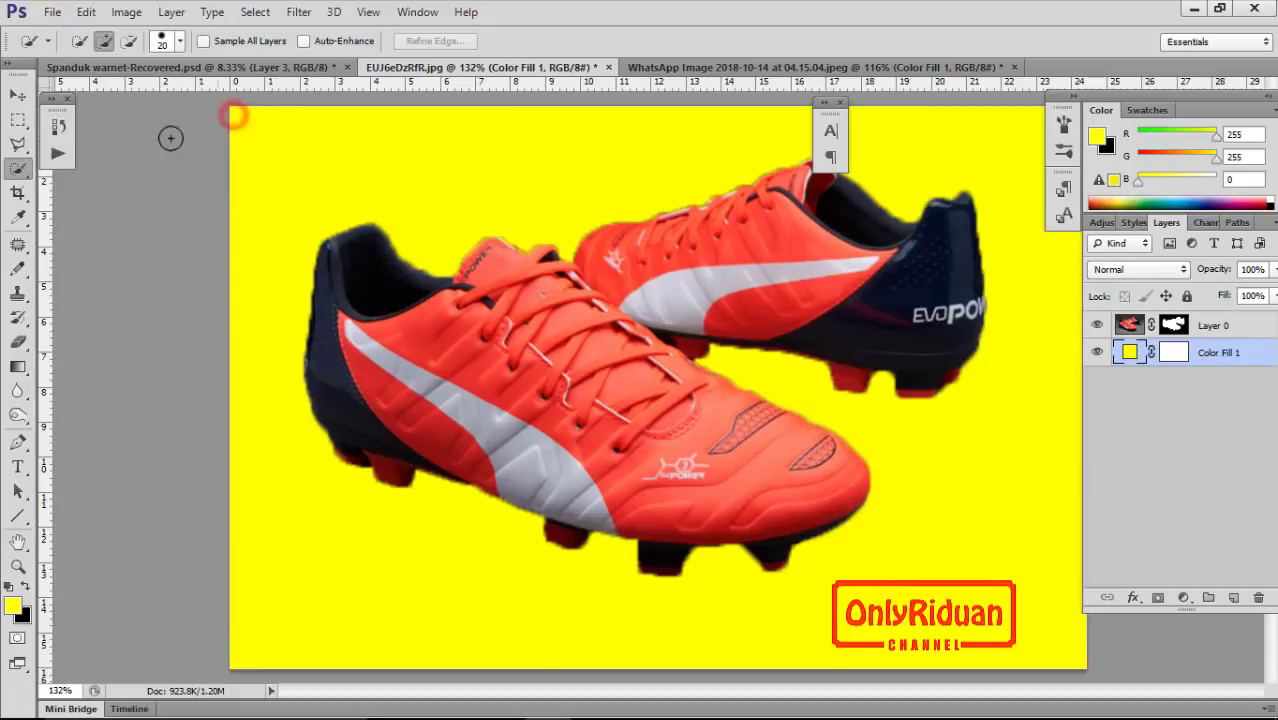
right_click(20, 174)
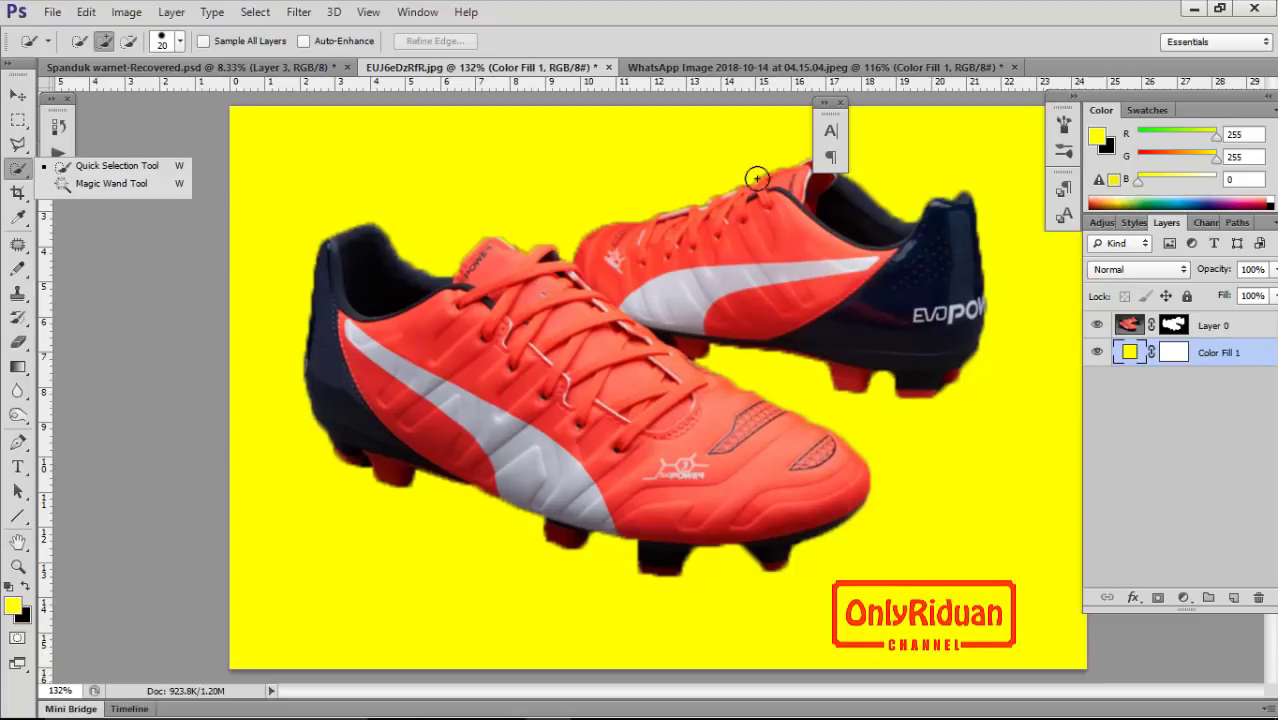
left_click(722, 68)
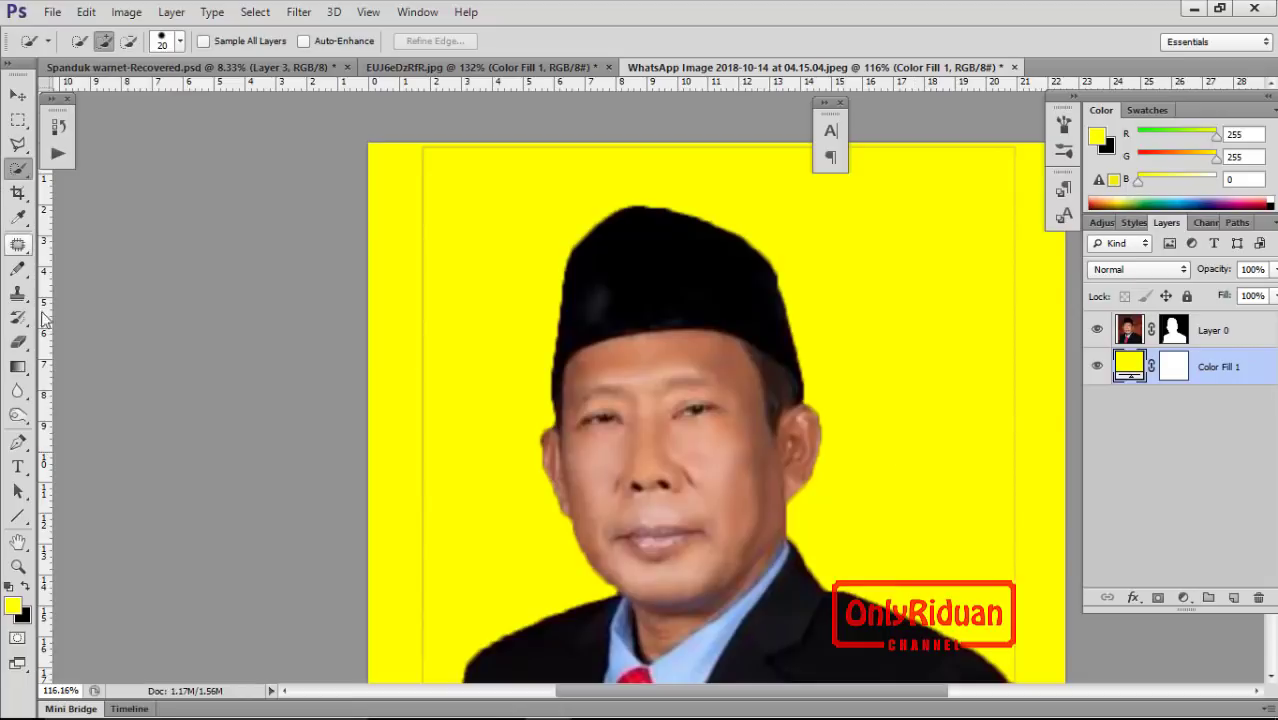
Step: Try the Pen tool, then go back to the Quick Selection tool
left_click(17, 443)
left_click(74, 442)
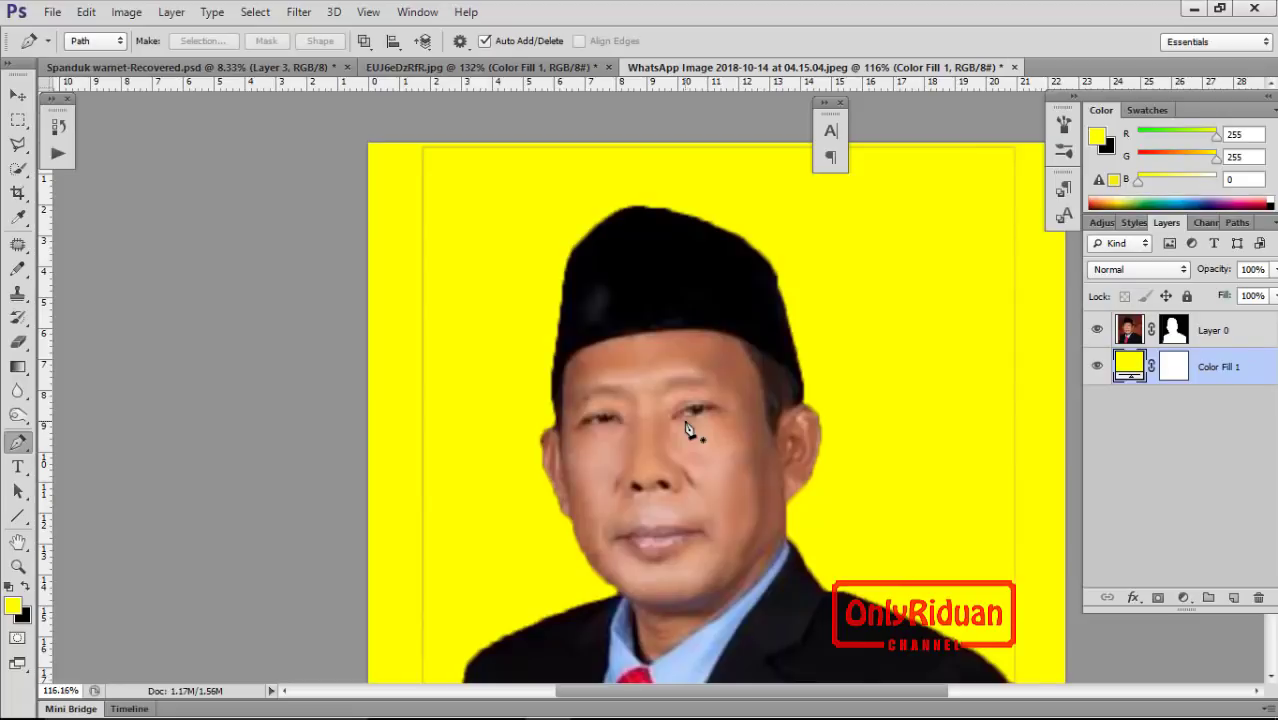
left_click(19, 168)
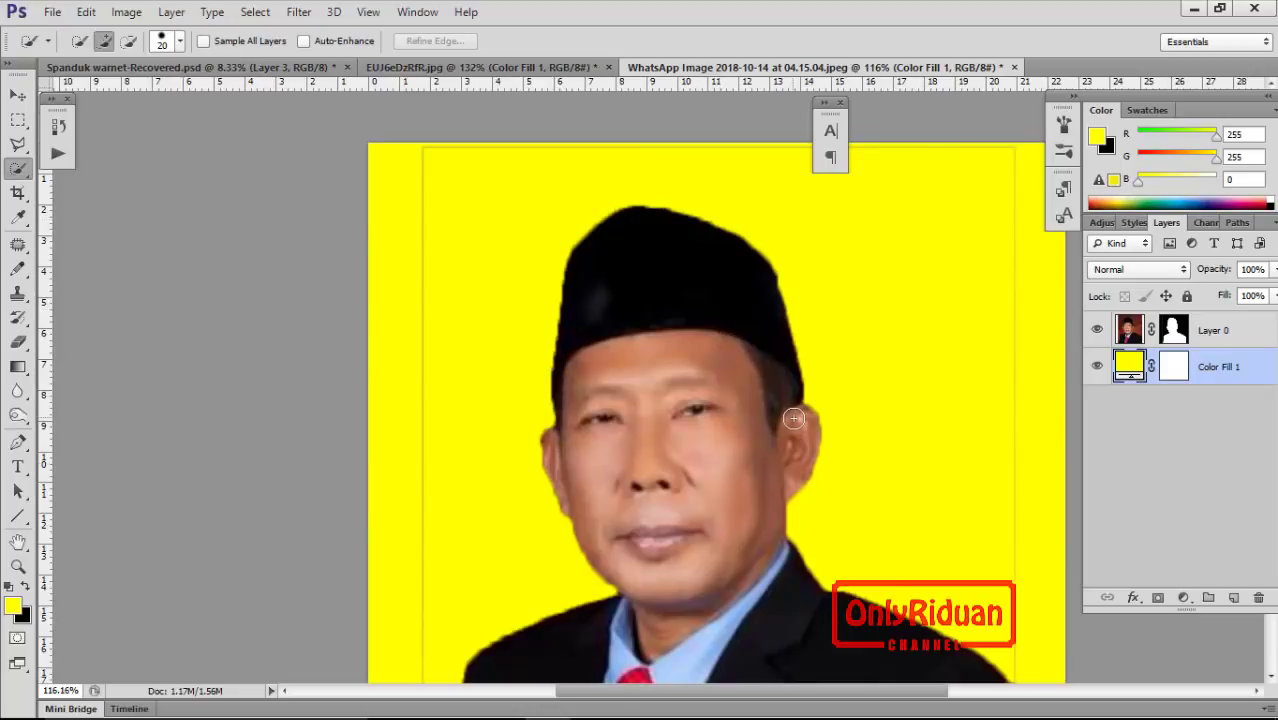
Step: Scroll down the portrait to review the cutout, then return to the EUJ6eDzRfR.jpg boots document
scroll(795, 420, "down", 1)
scroll(795, 420, "down", 3)
scroll(795, 420, "down", 4)
scroll(795, 420, "down", 1)
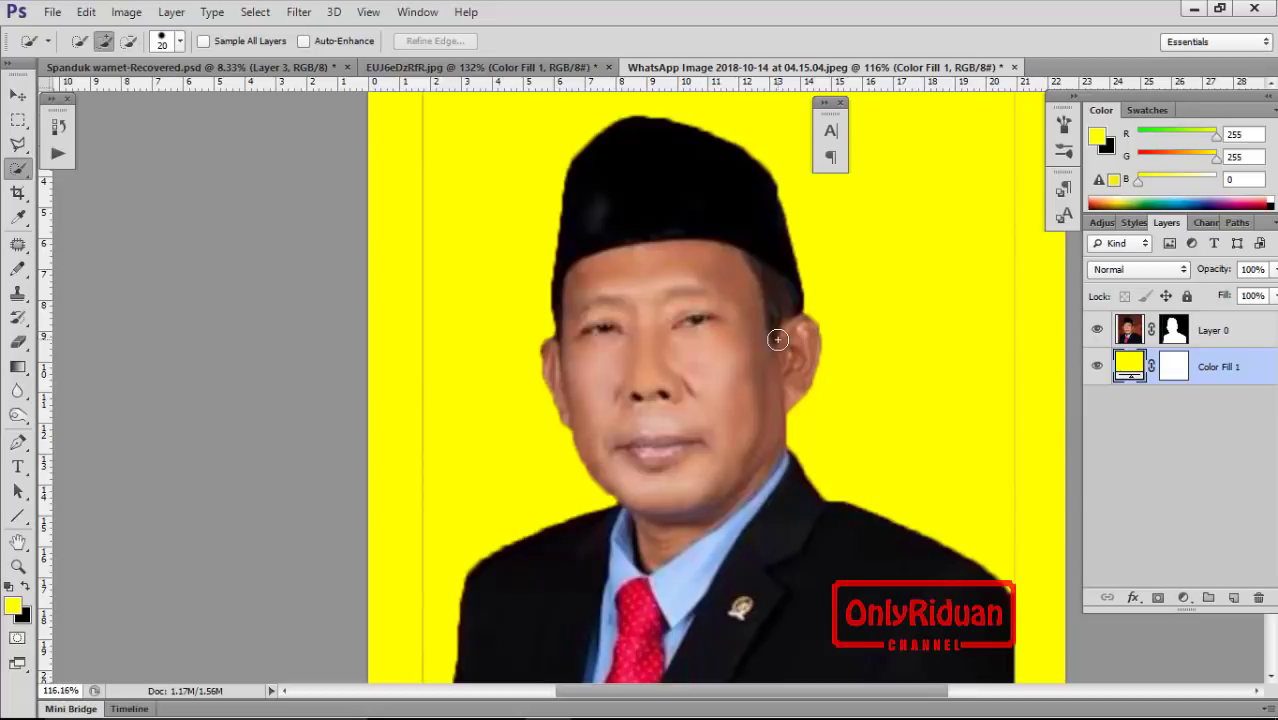
left_click(414, 69)
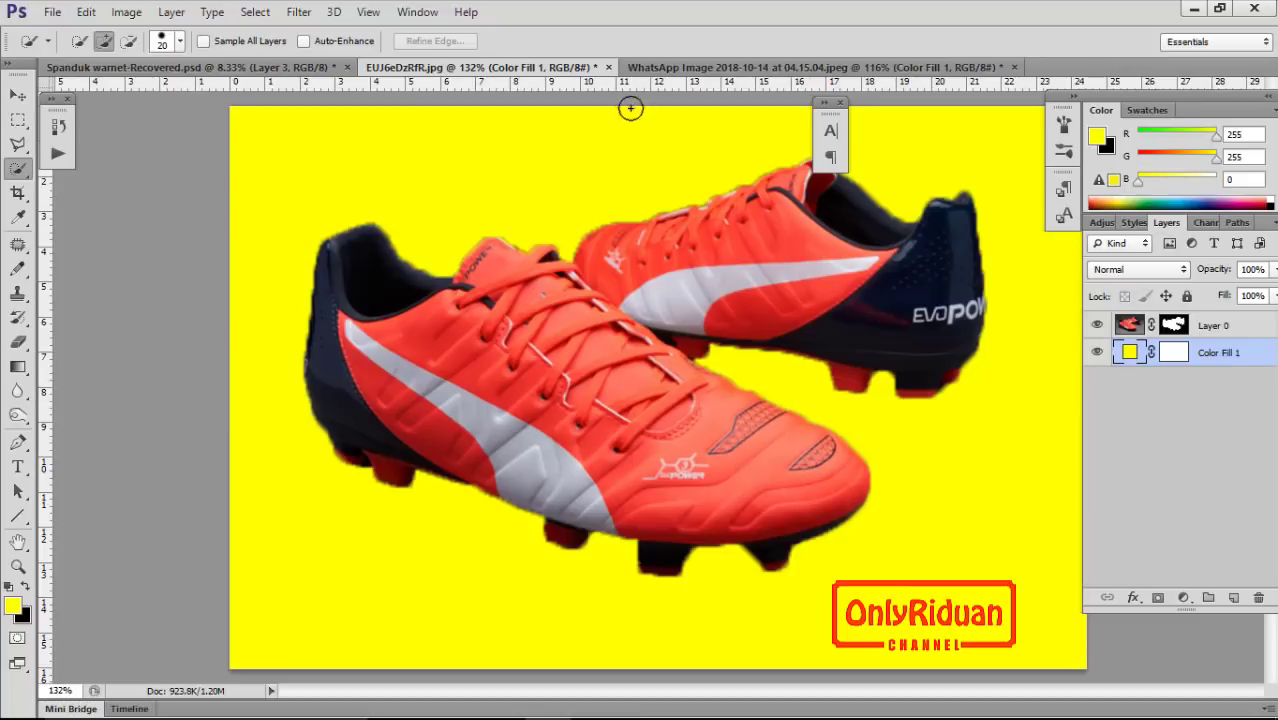
Step: Close the boots document without saving and reopen the original EUJ6eDzRfR.jpg photo
left_click(608, 67)
left_click(650, 290)
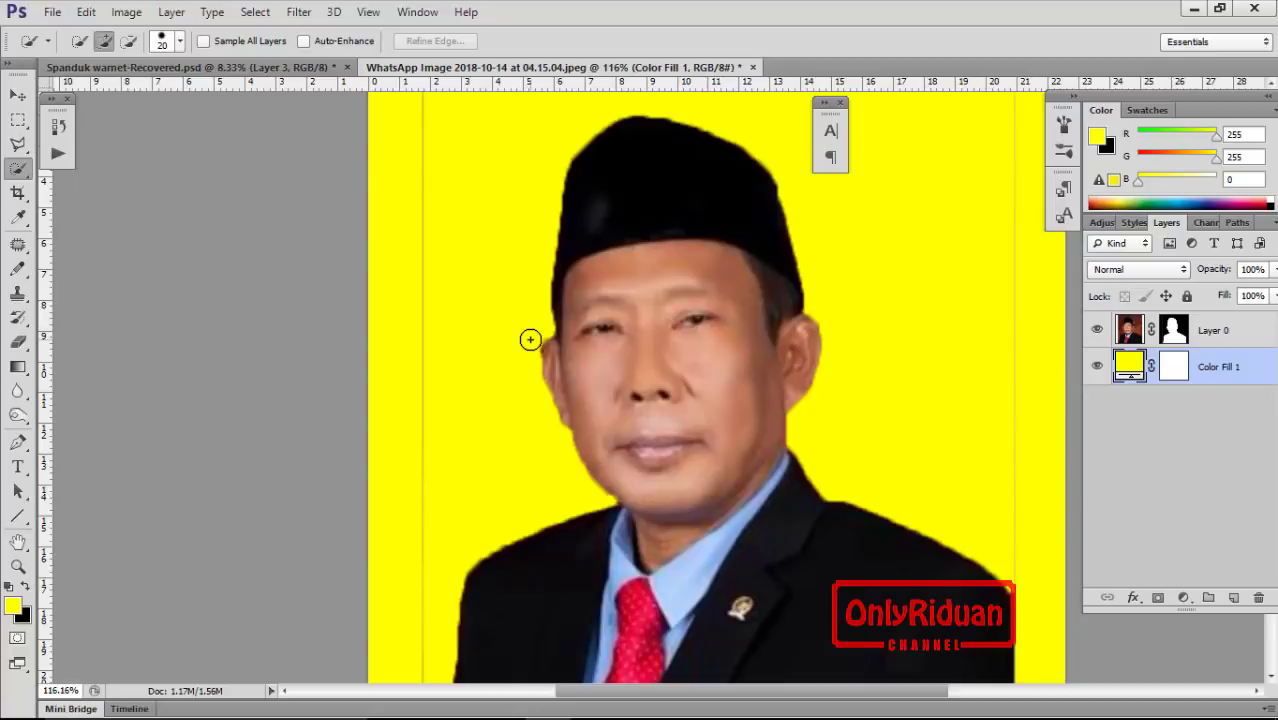
left_click(52, 12)
left_click(70, 52)
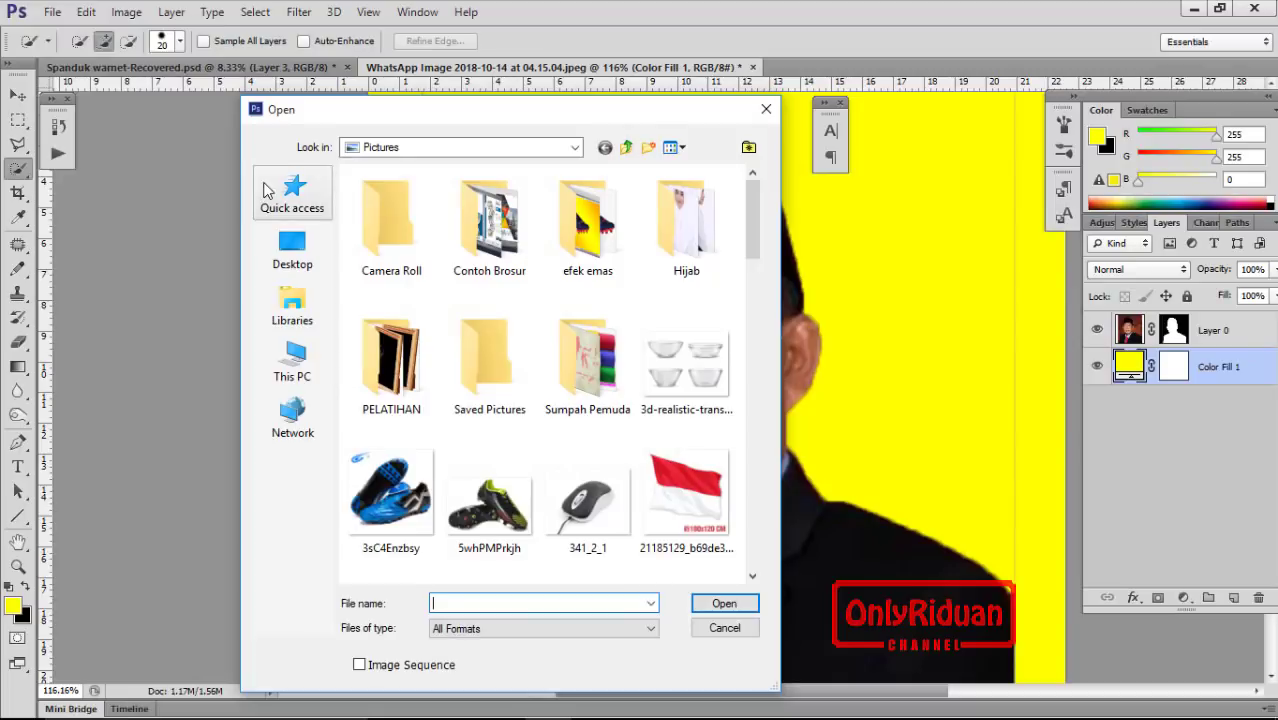
left_click_drag(755, 240, 763, 350)
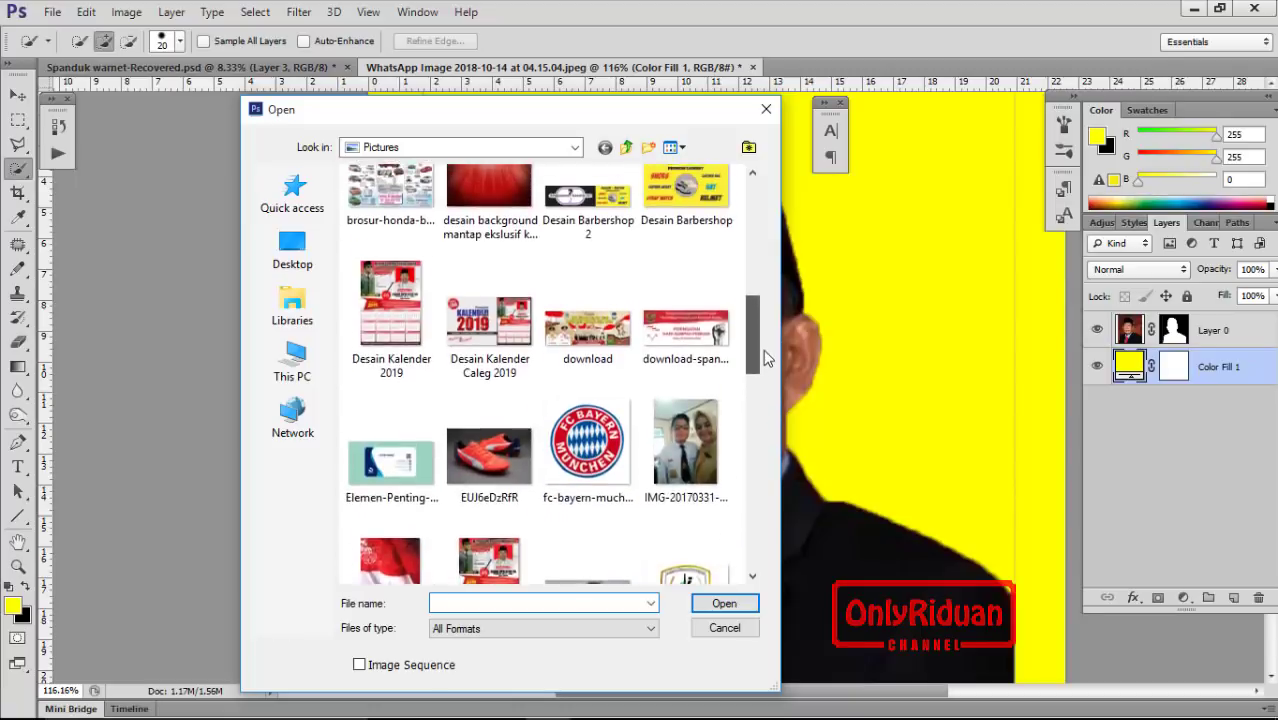
left_click_drag(763, 349, 788, 387)
left_click(508, 298)
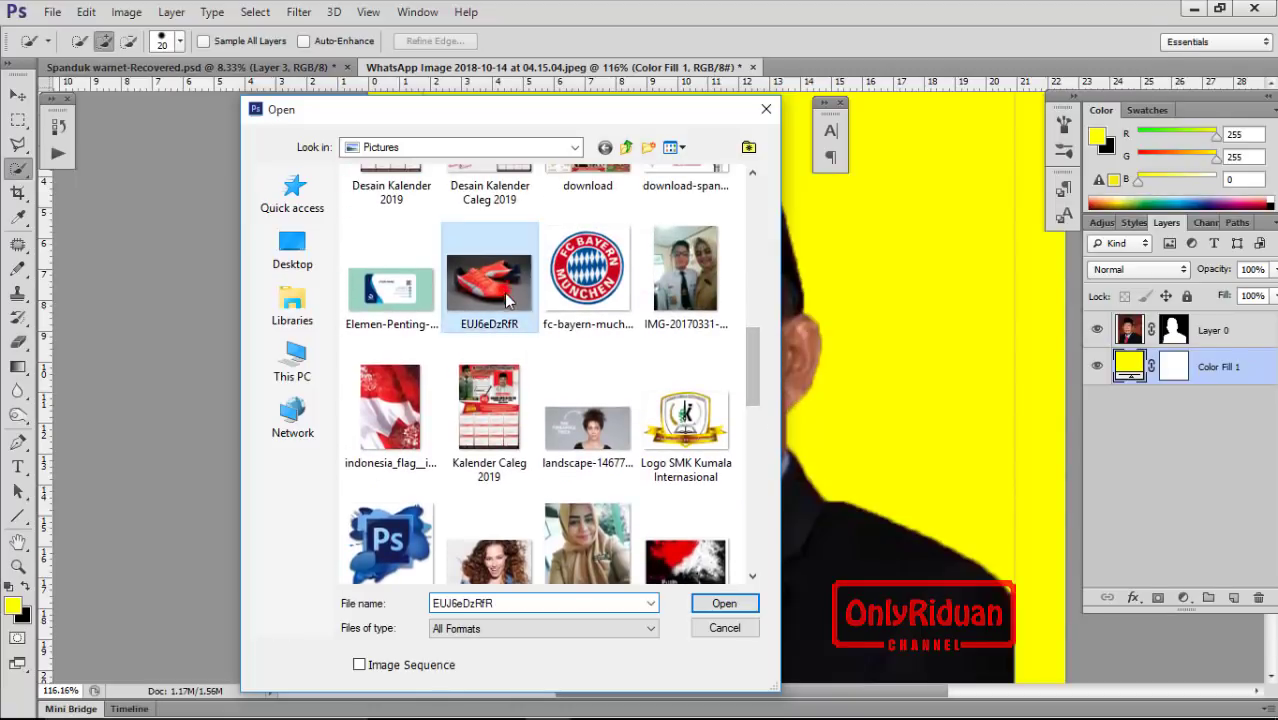
left_click(724, 603)
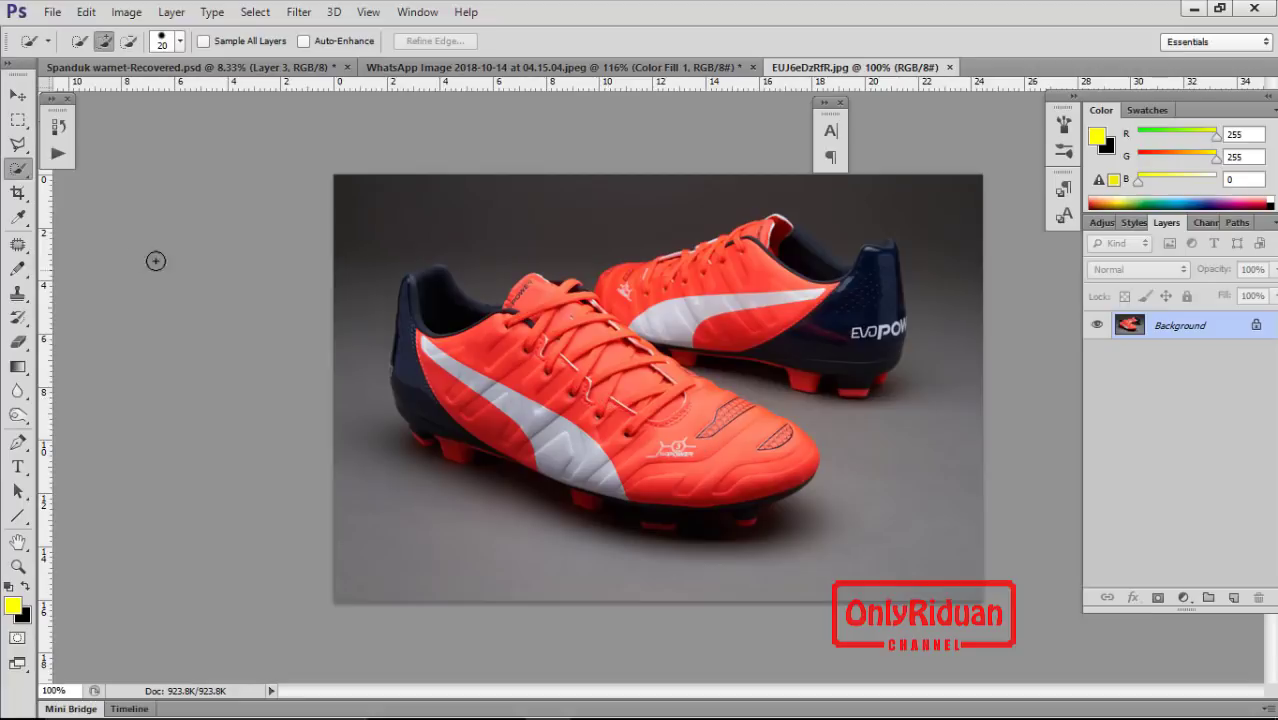
Step: Choose the Quick Selection tool and enlarge its brush to 25 px or more
left_click(22, 172)
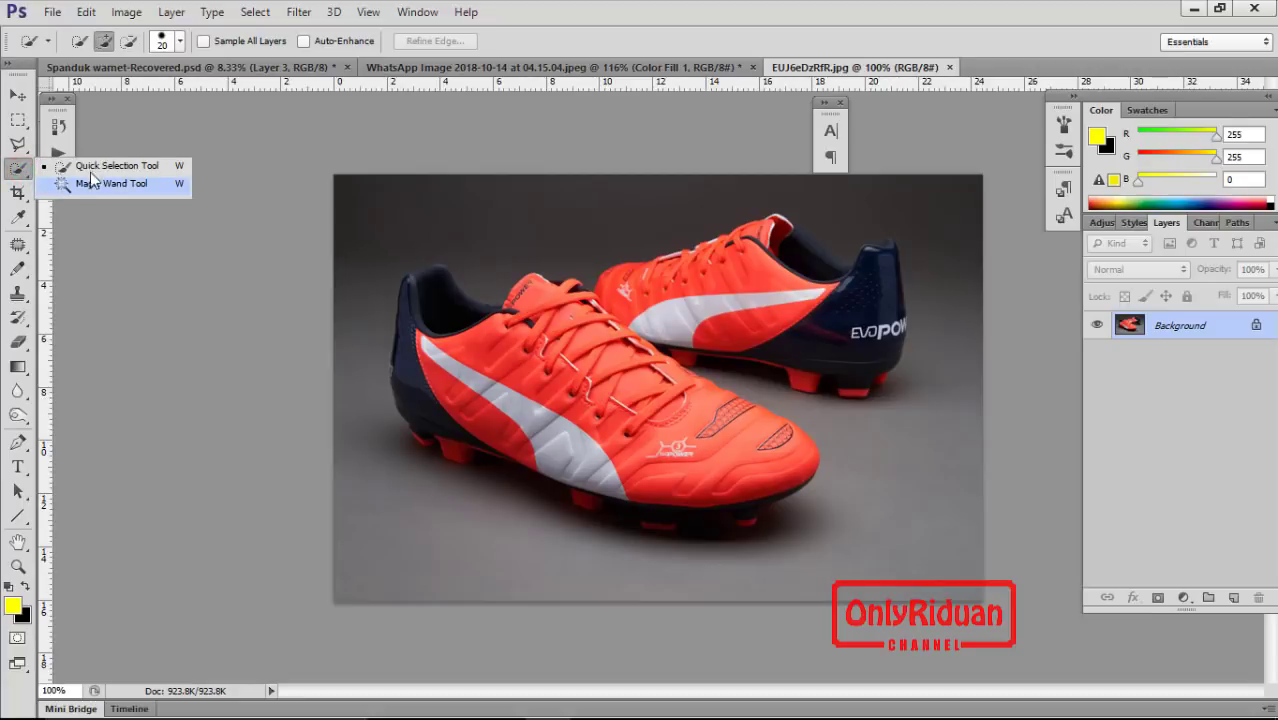
left_click(91, 168)
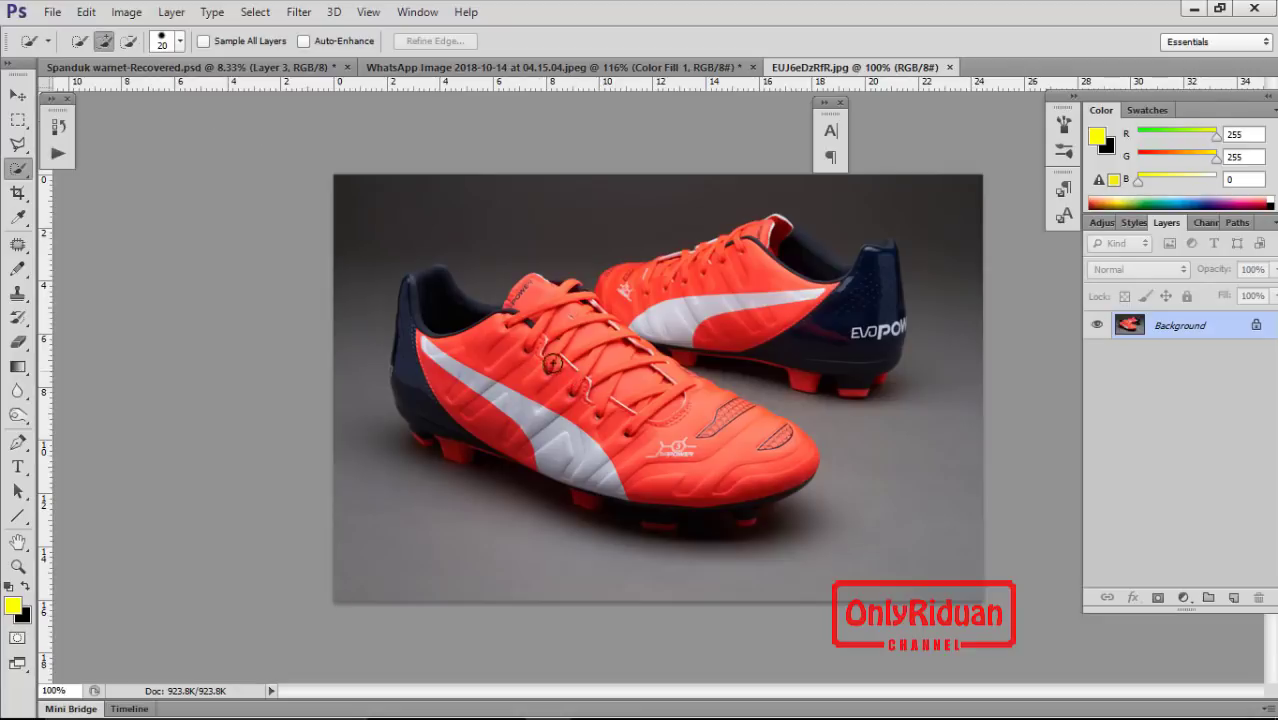
key("bracketright")
key("alt")
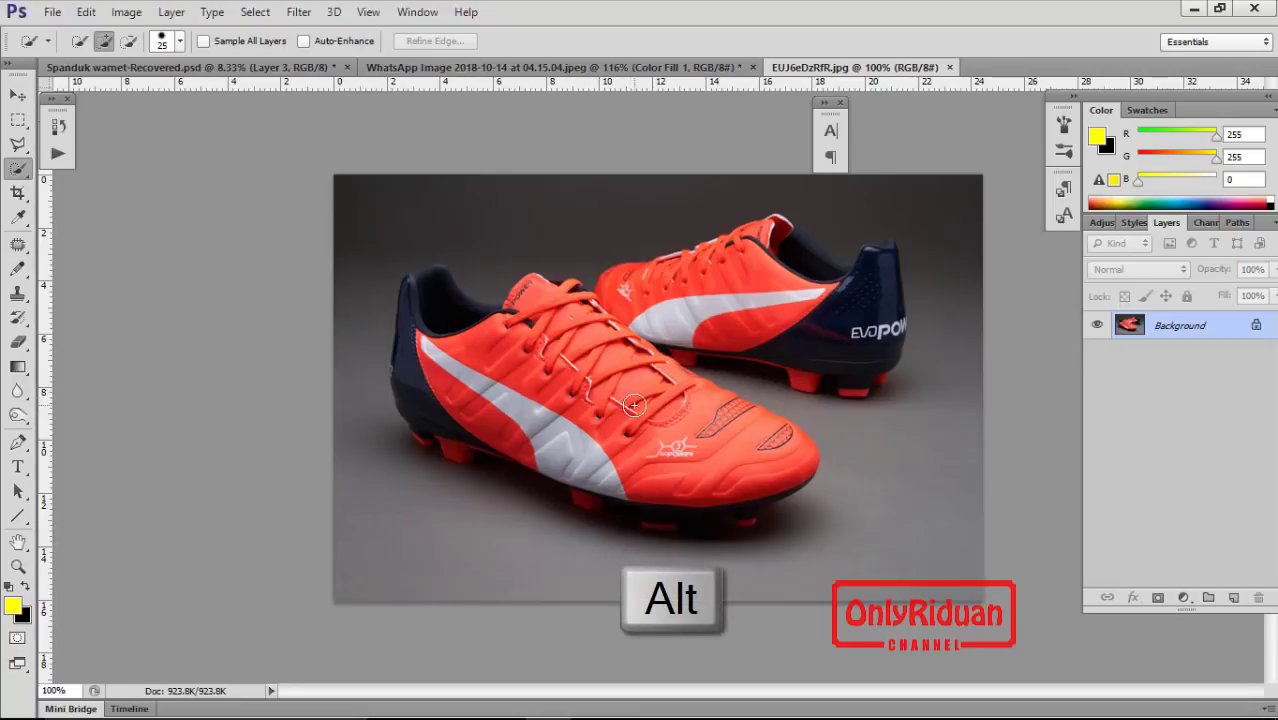
right_click(634, 404, "alt")
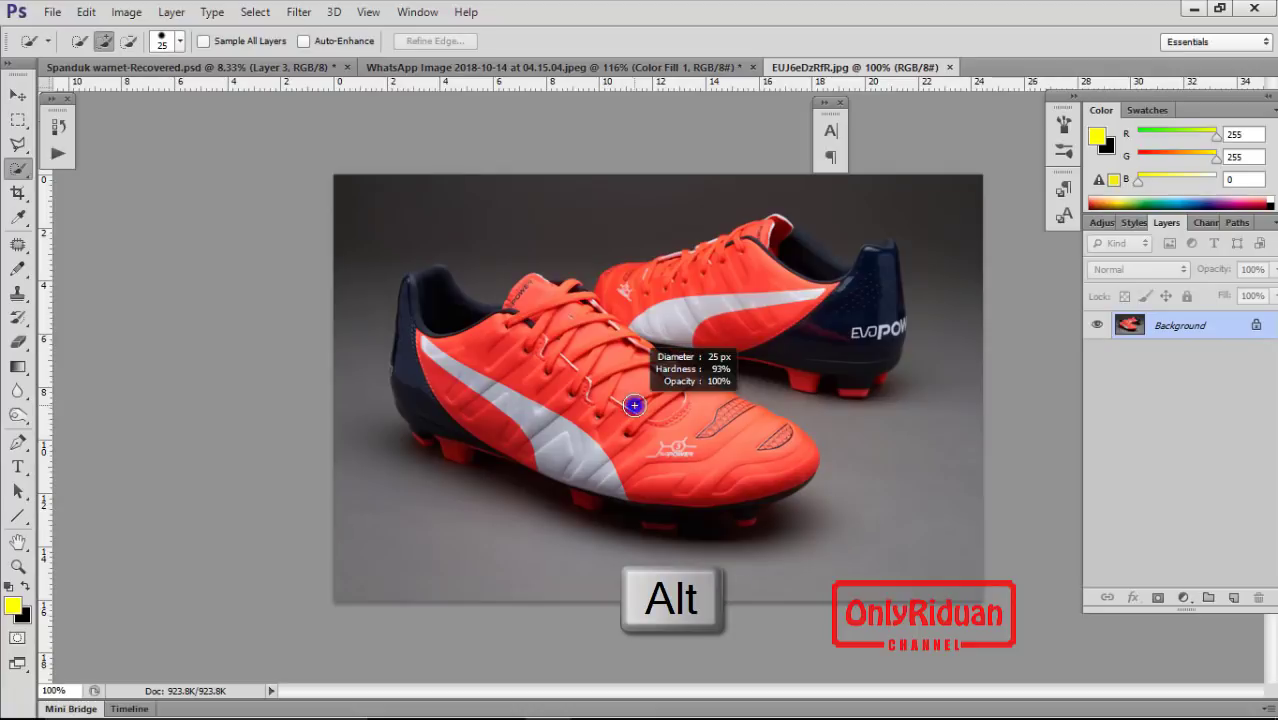
left_click_drag(637, 410, 634, 407)
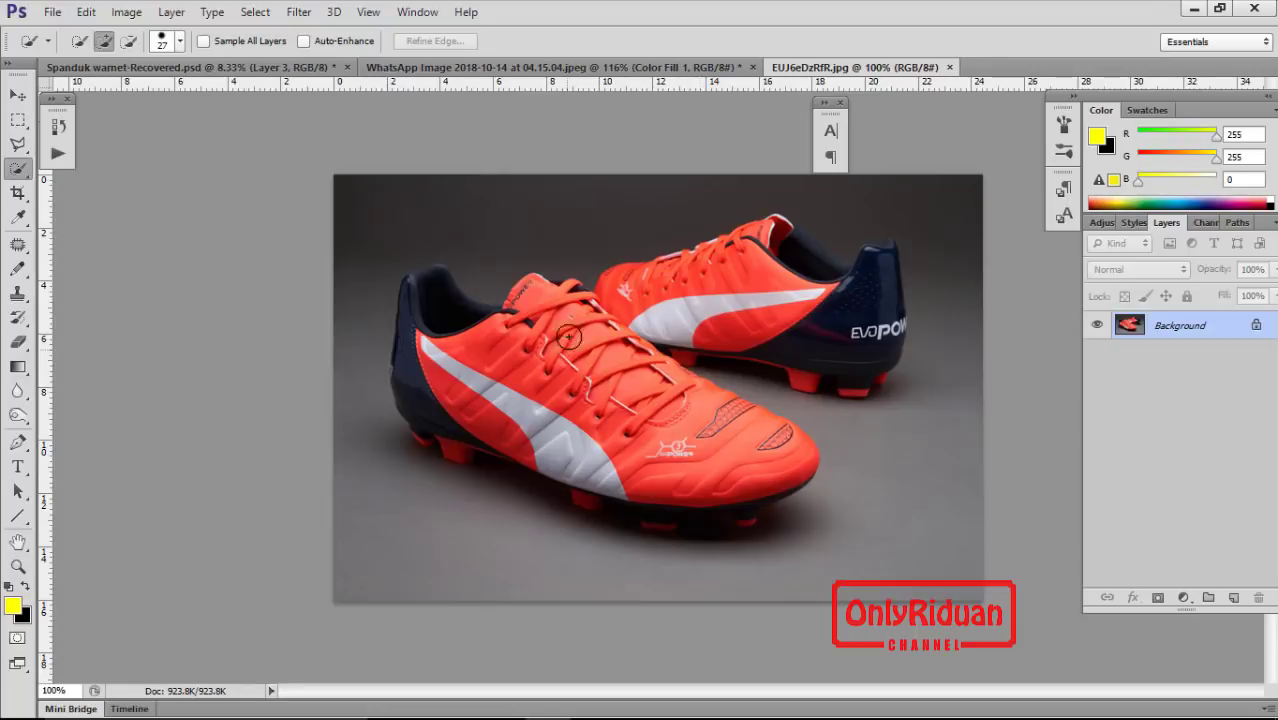
Step: Brush a selection over the boot's upper, toe, stripe, heel and studs, then select all
mouse_move(668, 440)
left_mouse_down()
mouse_move(655, 301)
mouse_move(867, 329)
mouse_move(810, 287)
left_mouse_up()
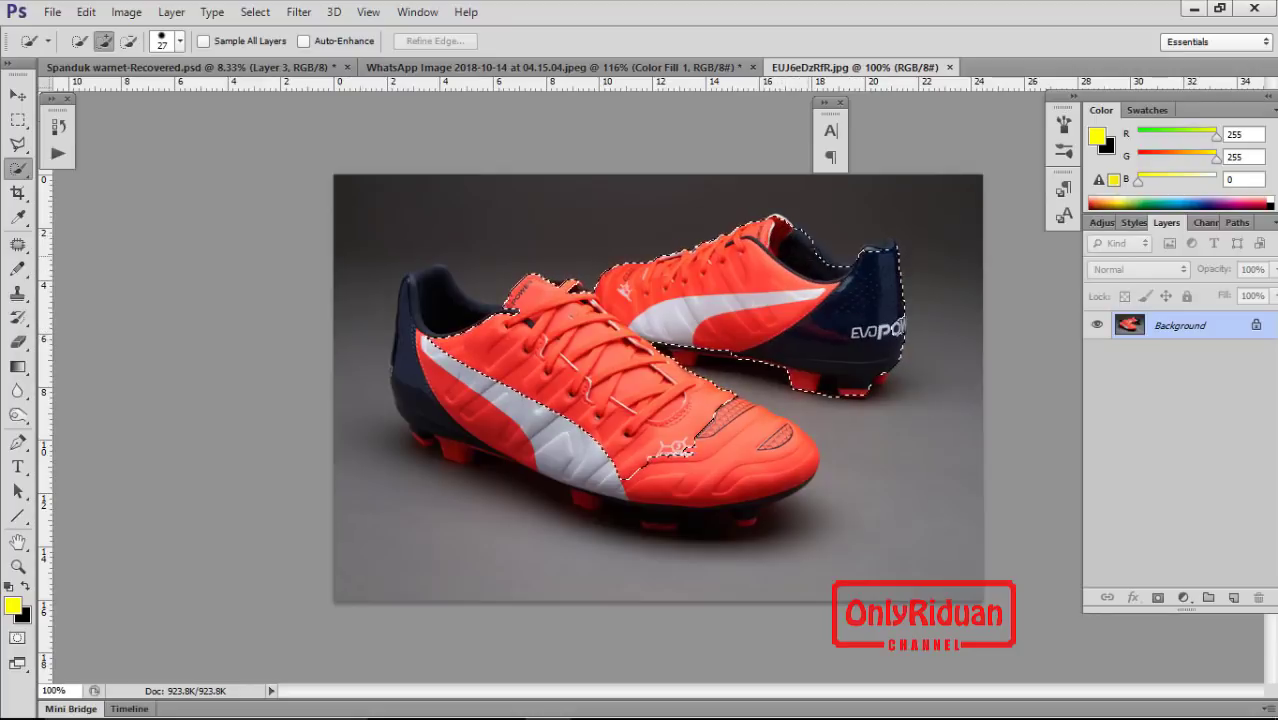
left_click_drag(676, 448, 700, 430)
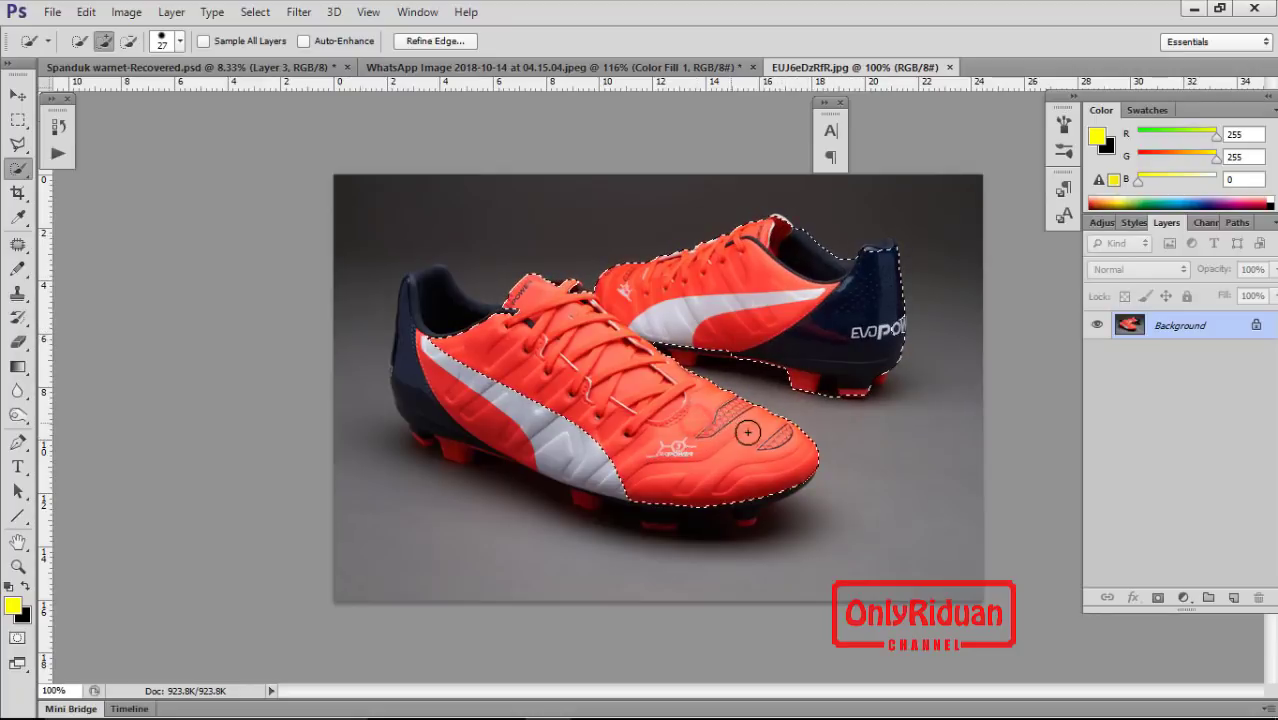
left_click_drag(605, 470, 430, 355)
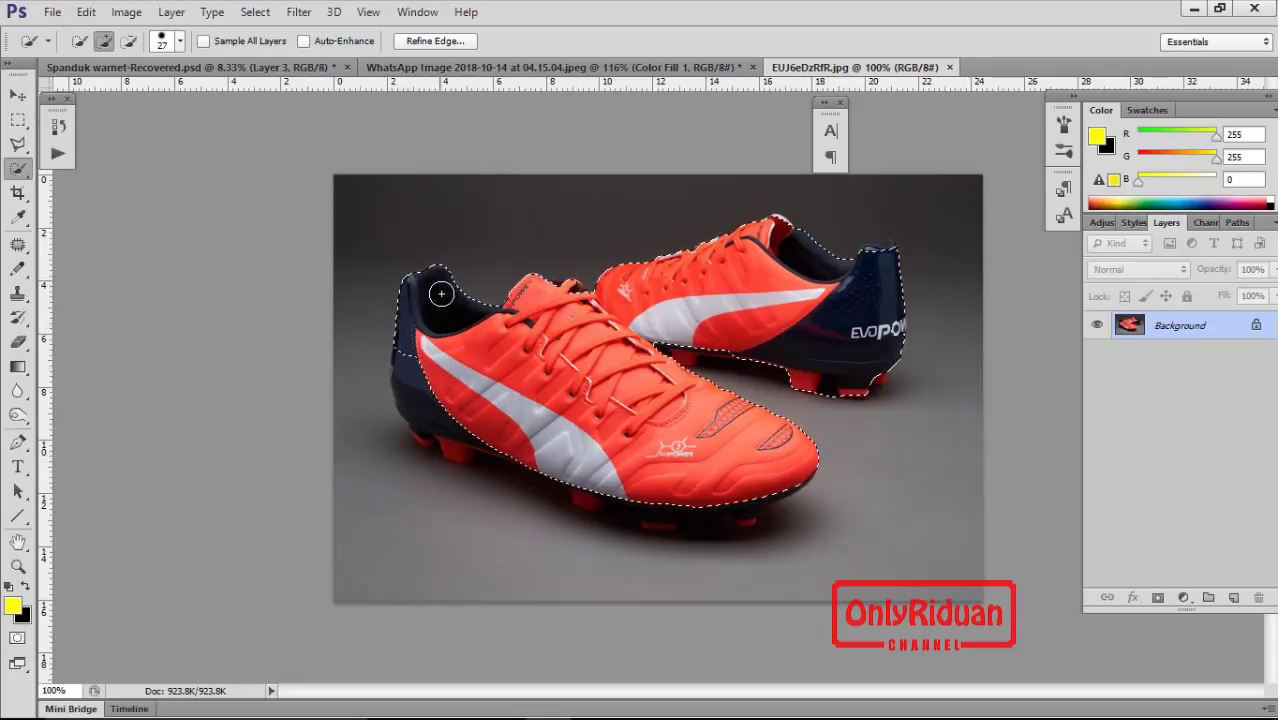
mouse_move(442, 285)
left_mouse_down()
mouse_move(422, 416)
mouse_move(459, 425)
left_mouse_up()
left_click_drag(442, 432, 490, 435)
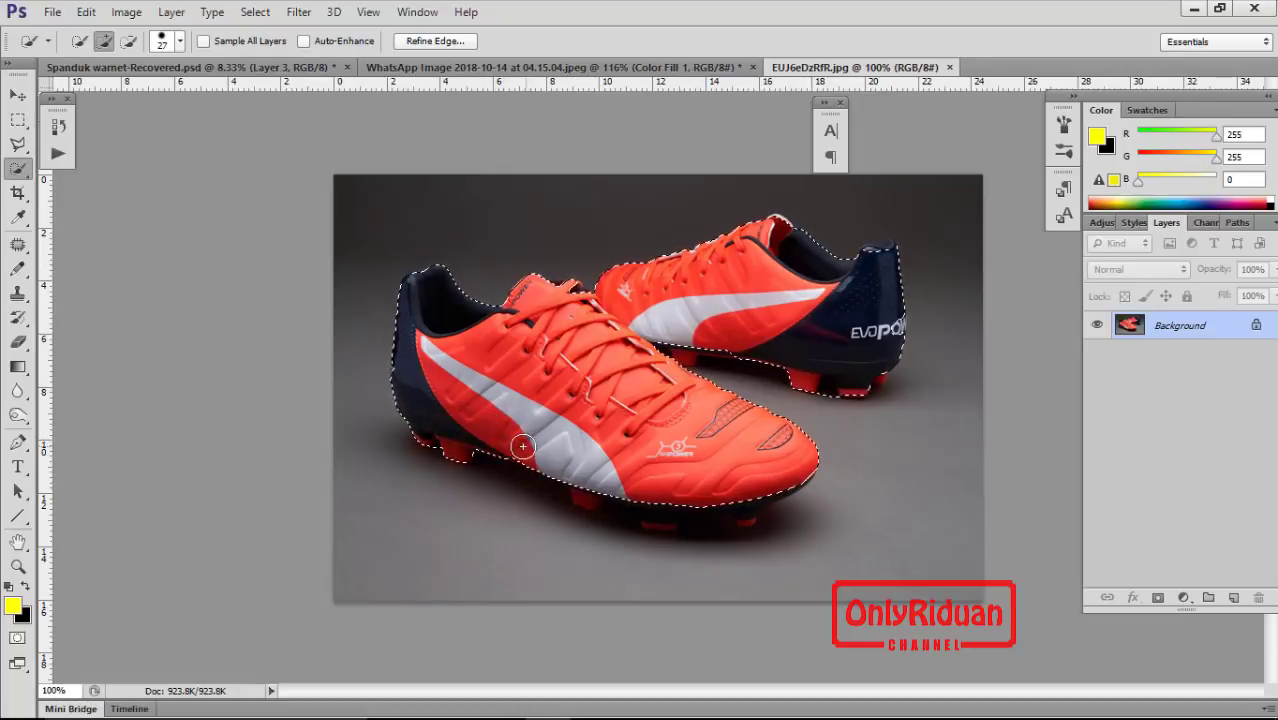
left_click_drag(519, 451, 539, 452)
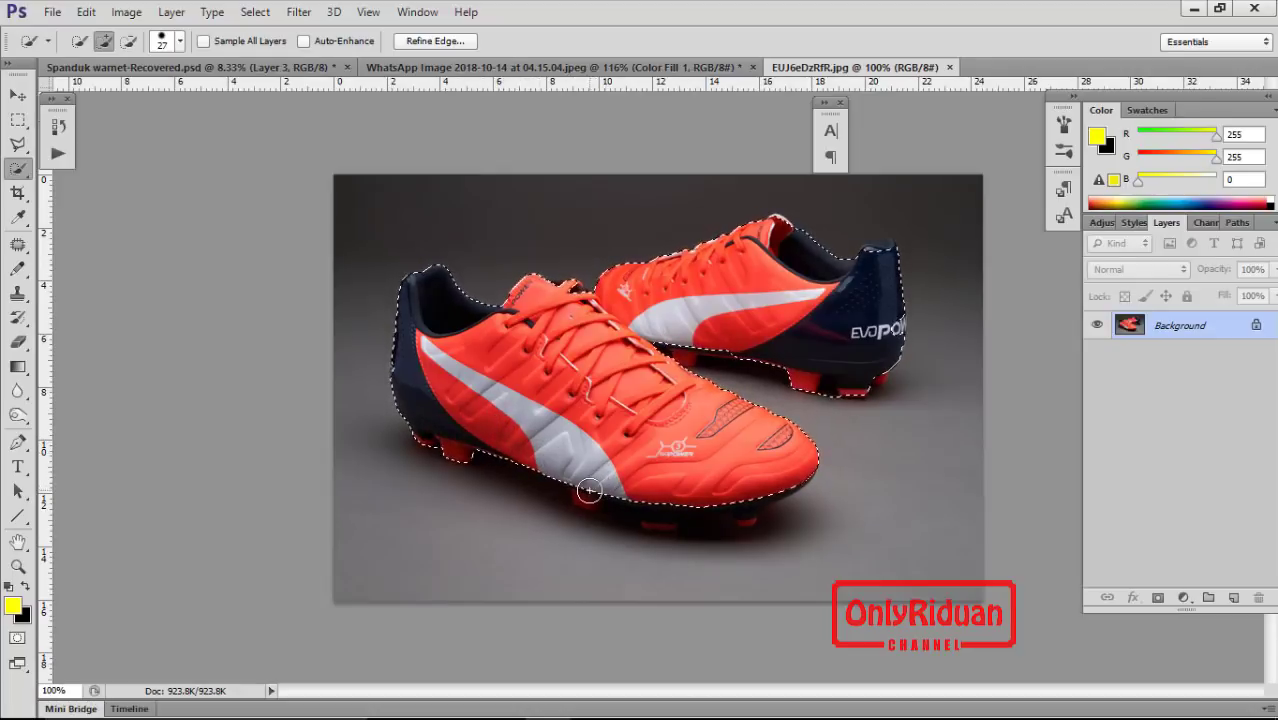
left_click_drag(589, 491, 656, 511)
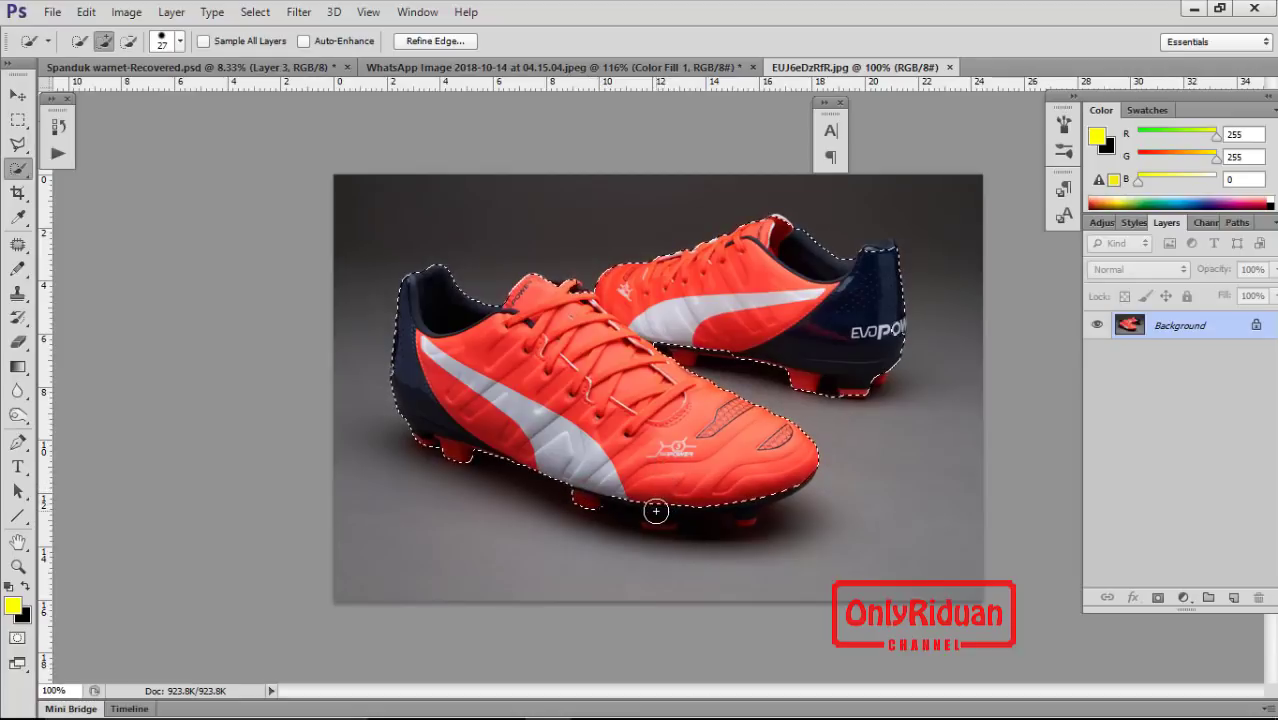
key("ctrl+a")
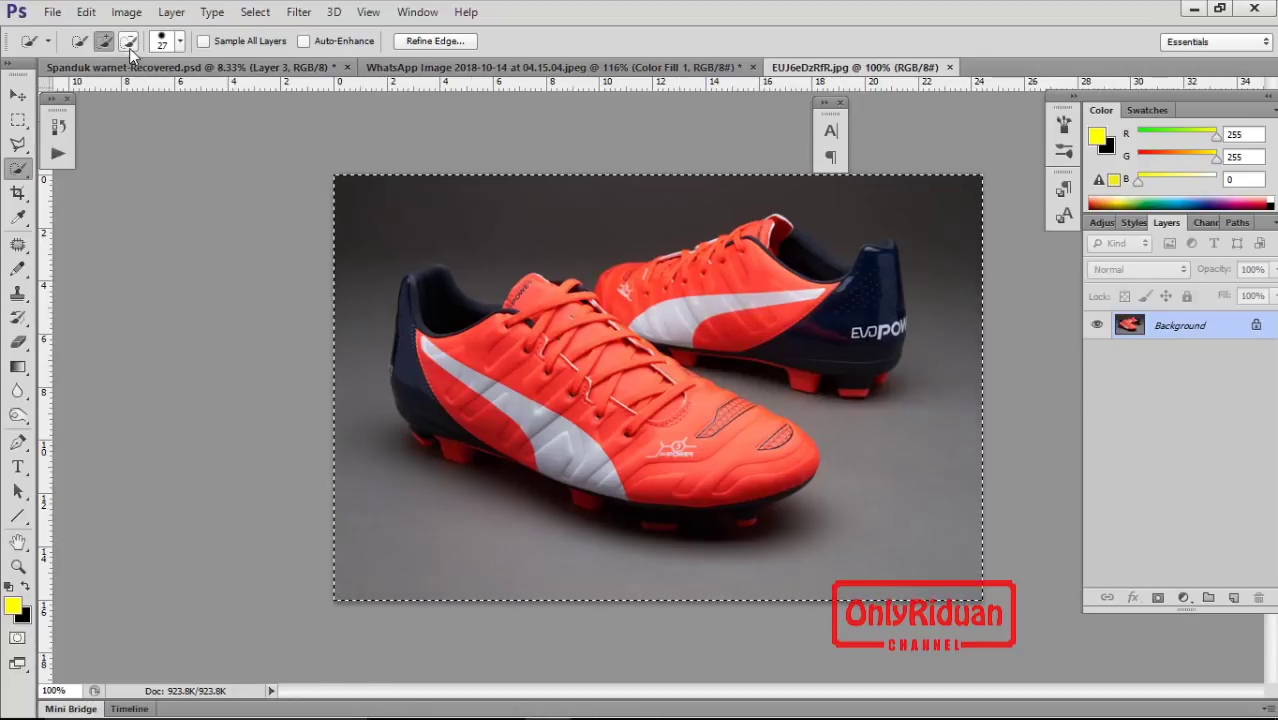
Step: Subtract the surrounding grey background from the selection, leaving just the boots
key("alt")
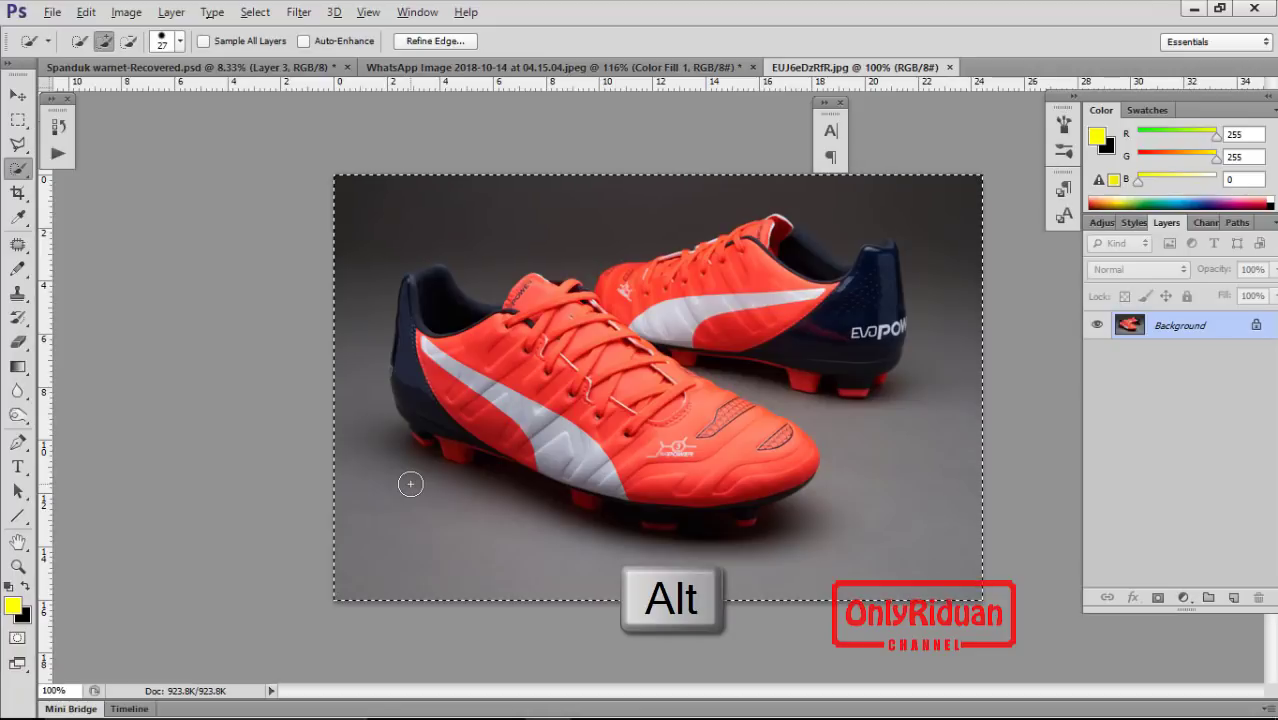
key("alt")
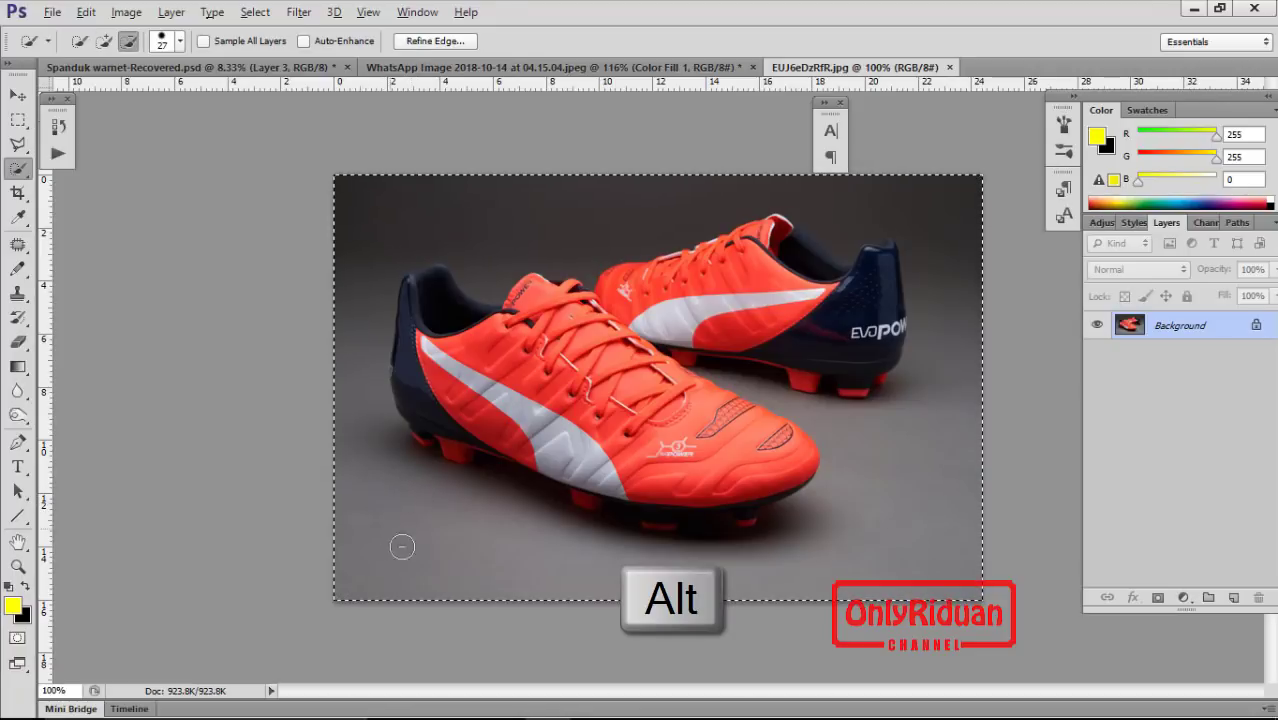
mouse_move(571, 565)
left_mouse_down()
mouse_move(428, 536)
mouse_move(345, 365)
mouse_move(365, 247)
mouse_move(635, 208)
left_mouse_up()
mouse_move(935, 220)
left_mouse_down()
mouse_move(950, 348)
mouse_move(910, 503)
mouse_move(749, 556)
left_mouse_up()
Step: Add the front sole and back heel collar, trim the heel area, and extend the sole
key("shift")
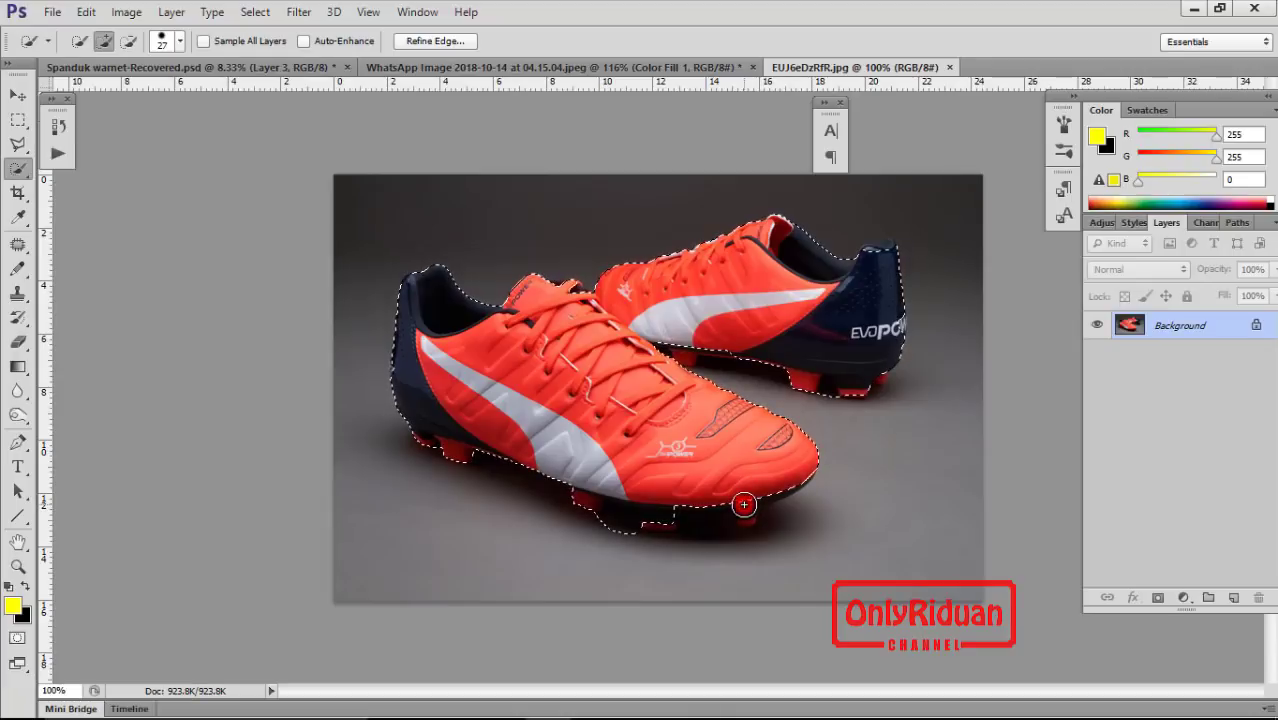
left_click_drag(744, 504, 755, 496)
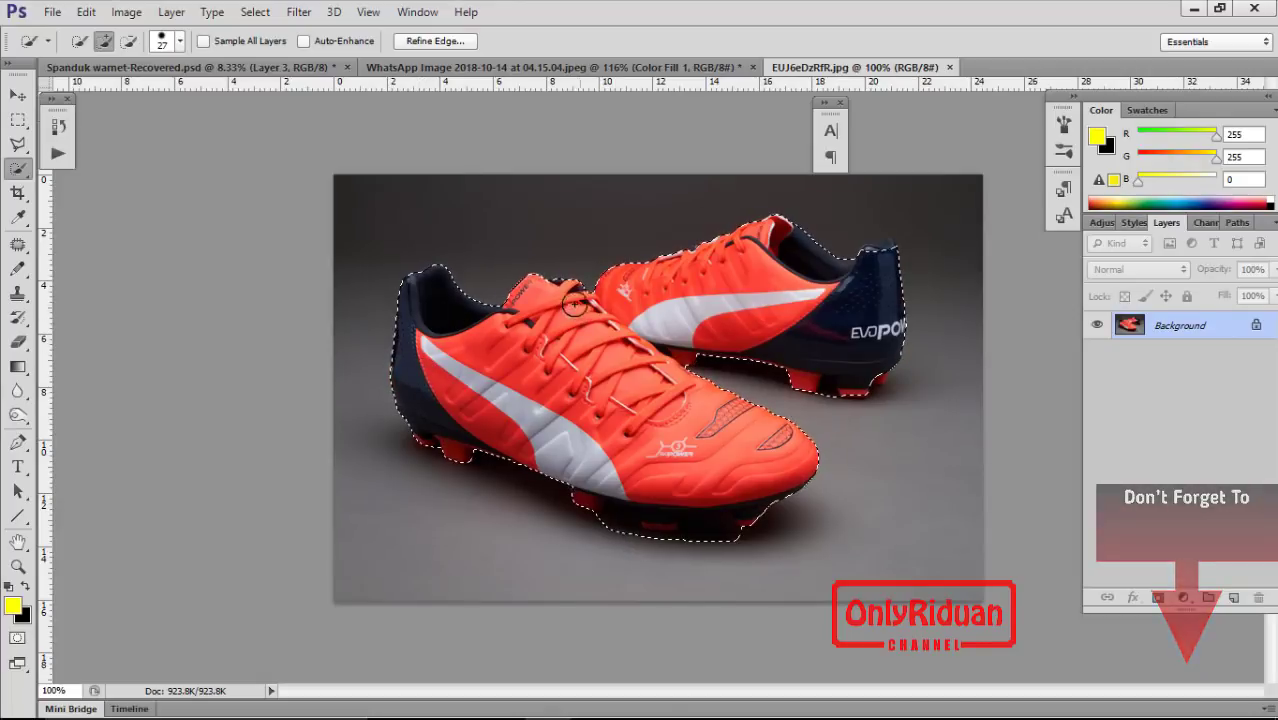
left_click(870, 263)
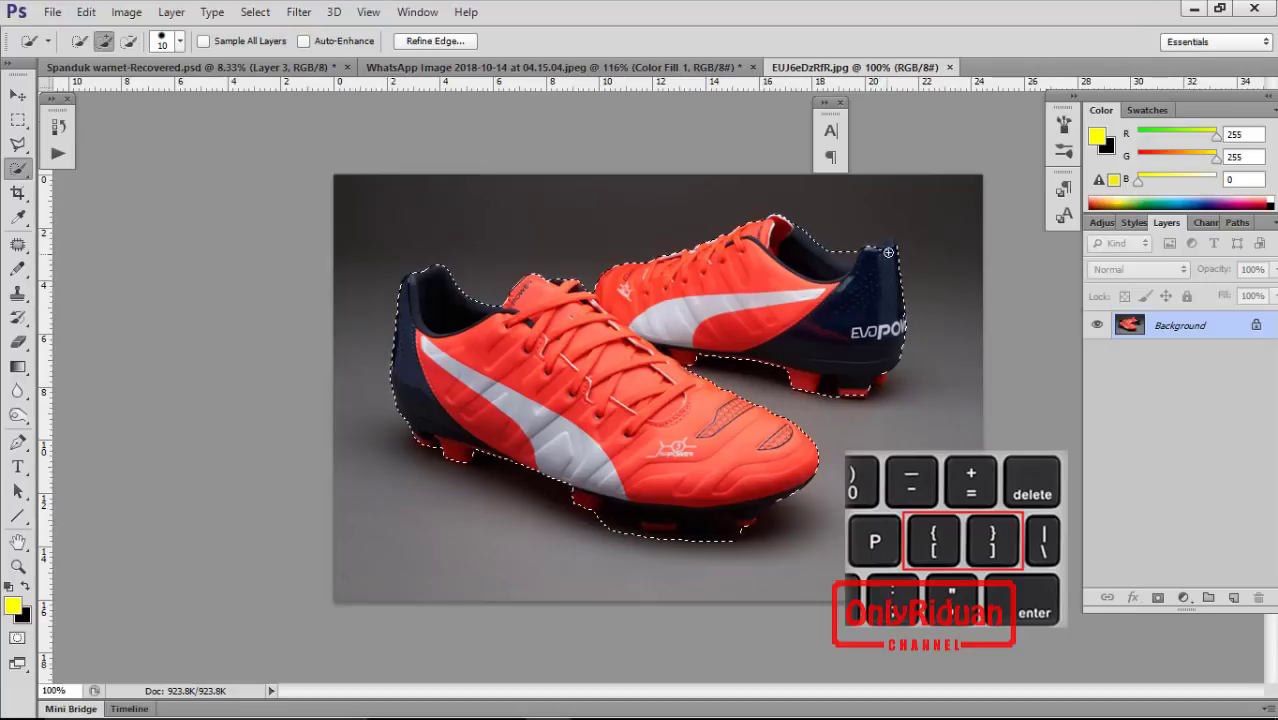
left_click(889, 252)
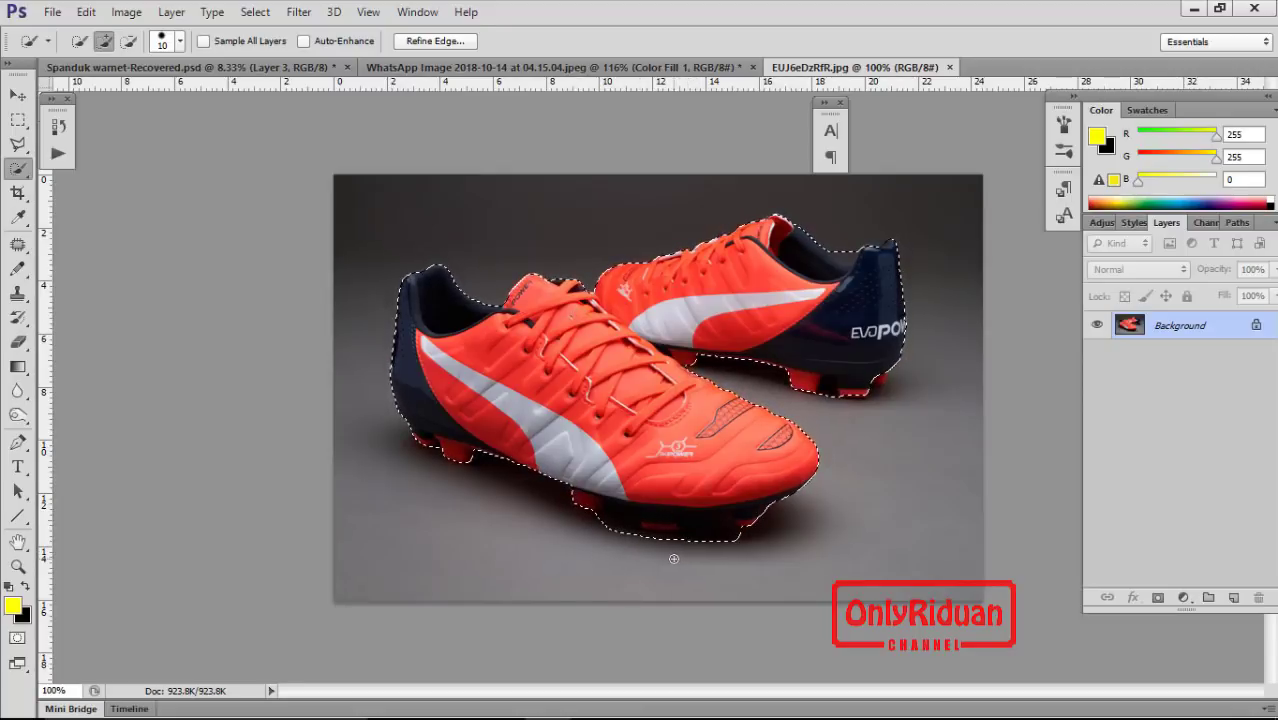
key("alt")
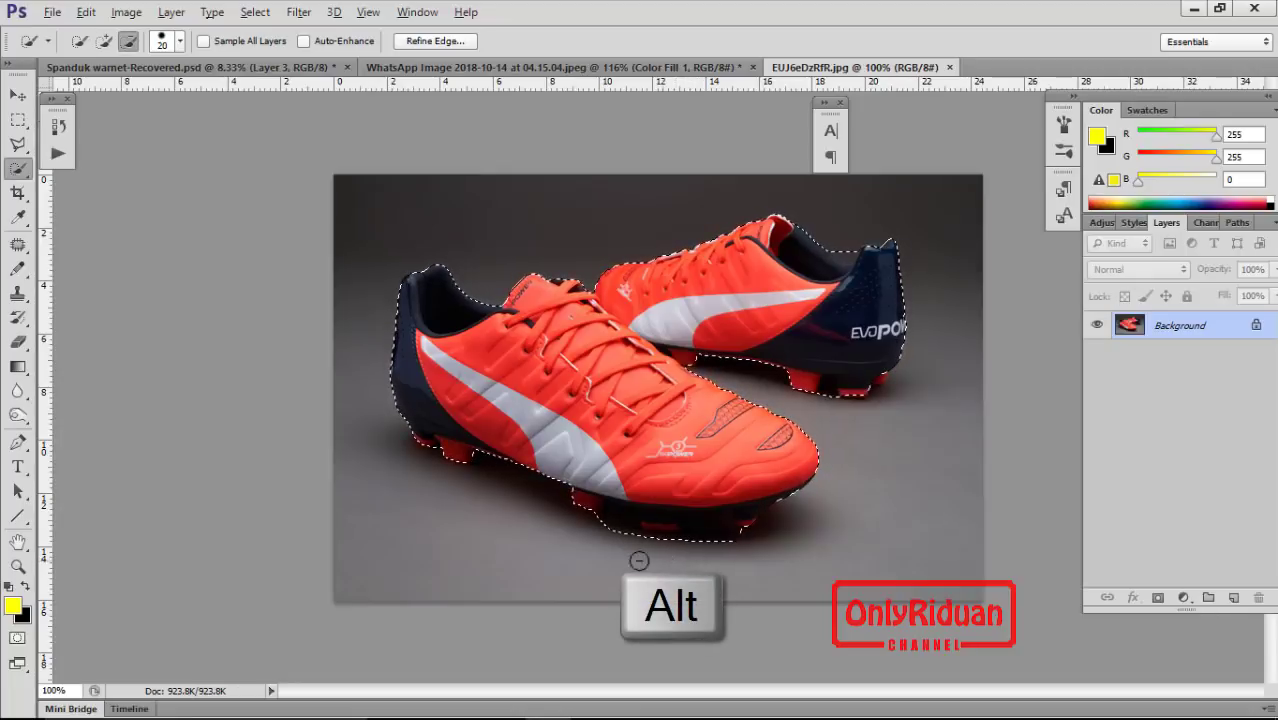
left_click_drag(610, 530, 649, 545)
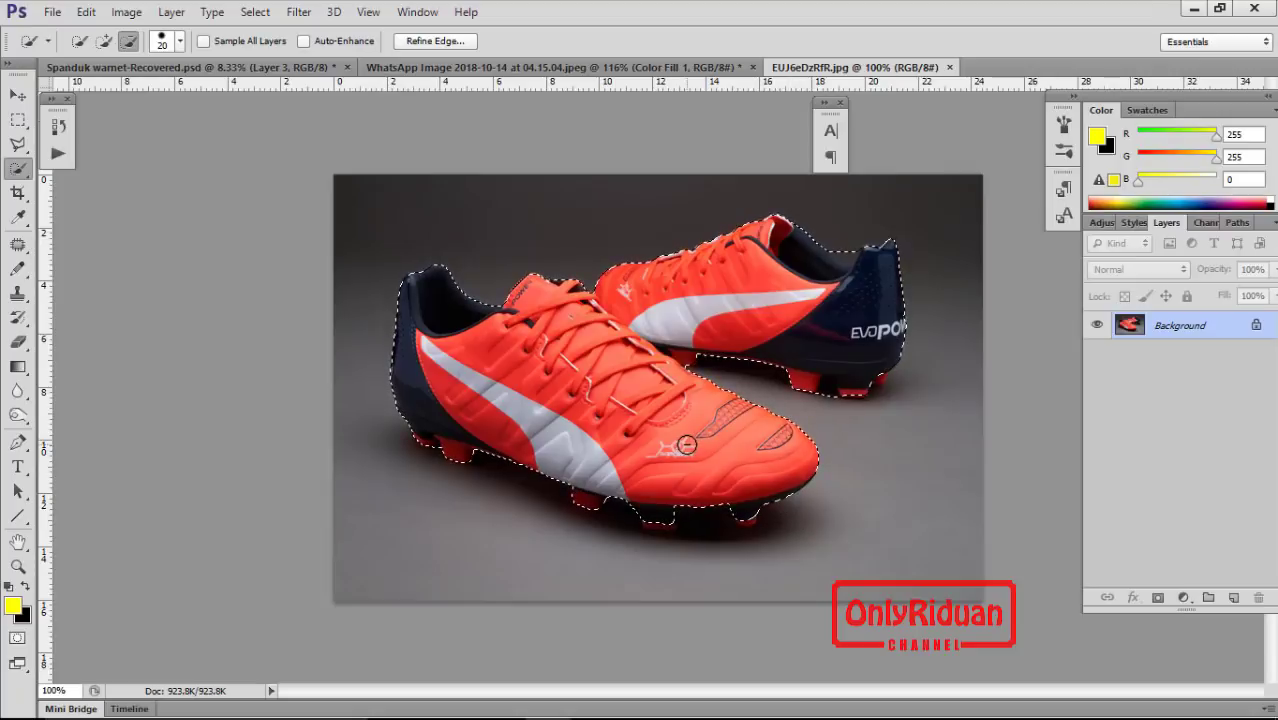
key("alt")
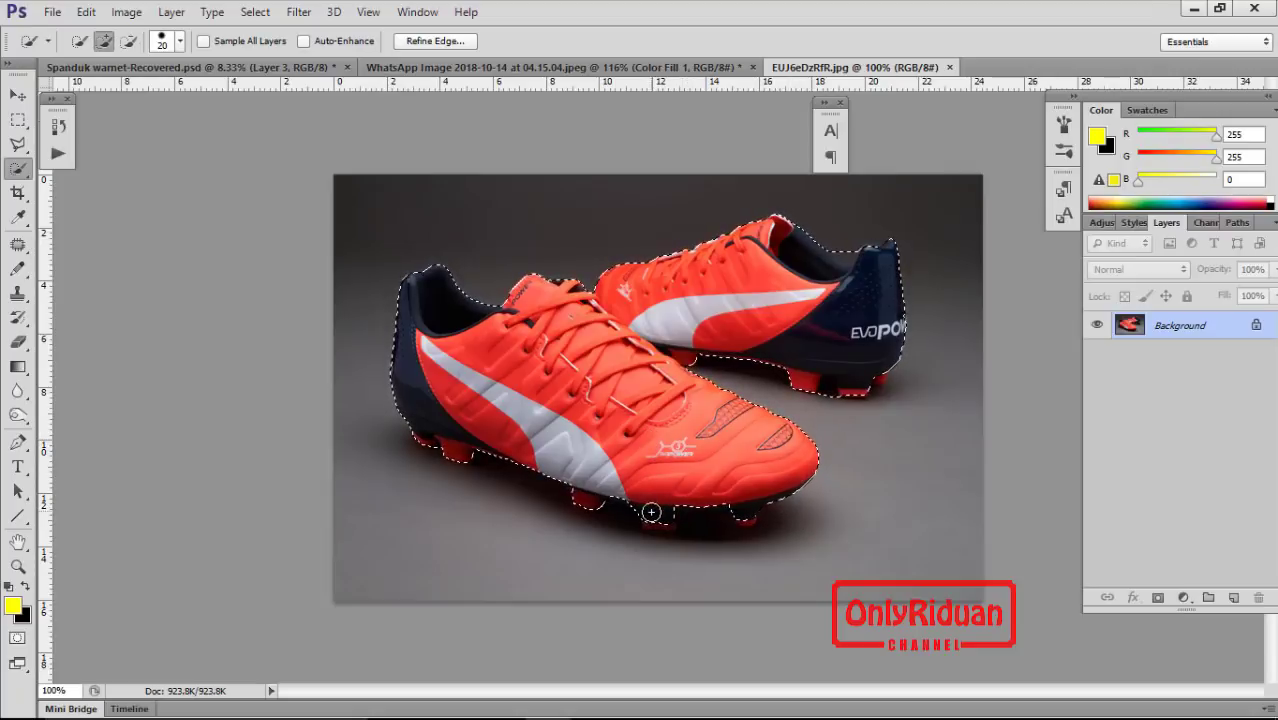
left_click_drag(651, 512, 663, 514)
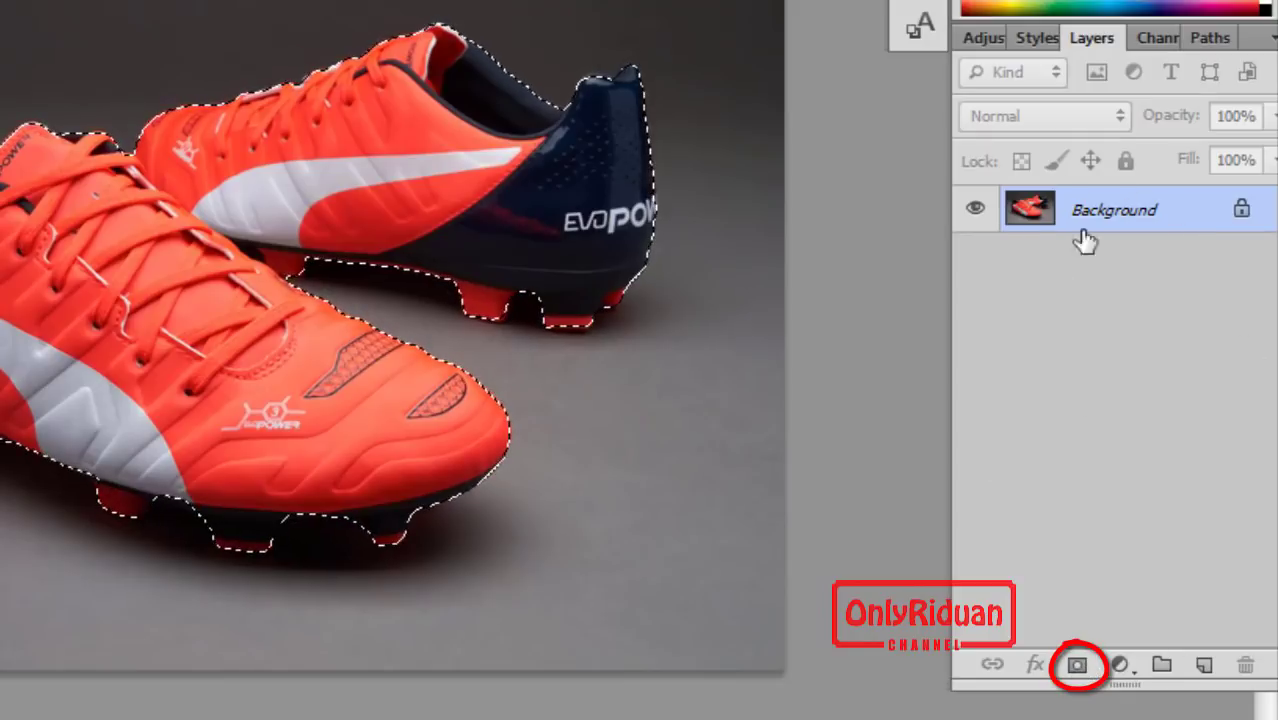
Step: Add a layer mask from the boots selection so the boots sit on transparency
left_click(1077, 666)
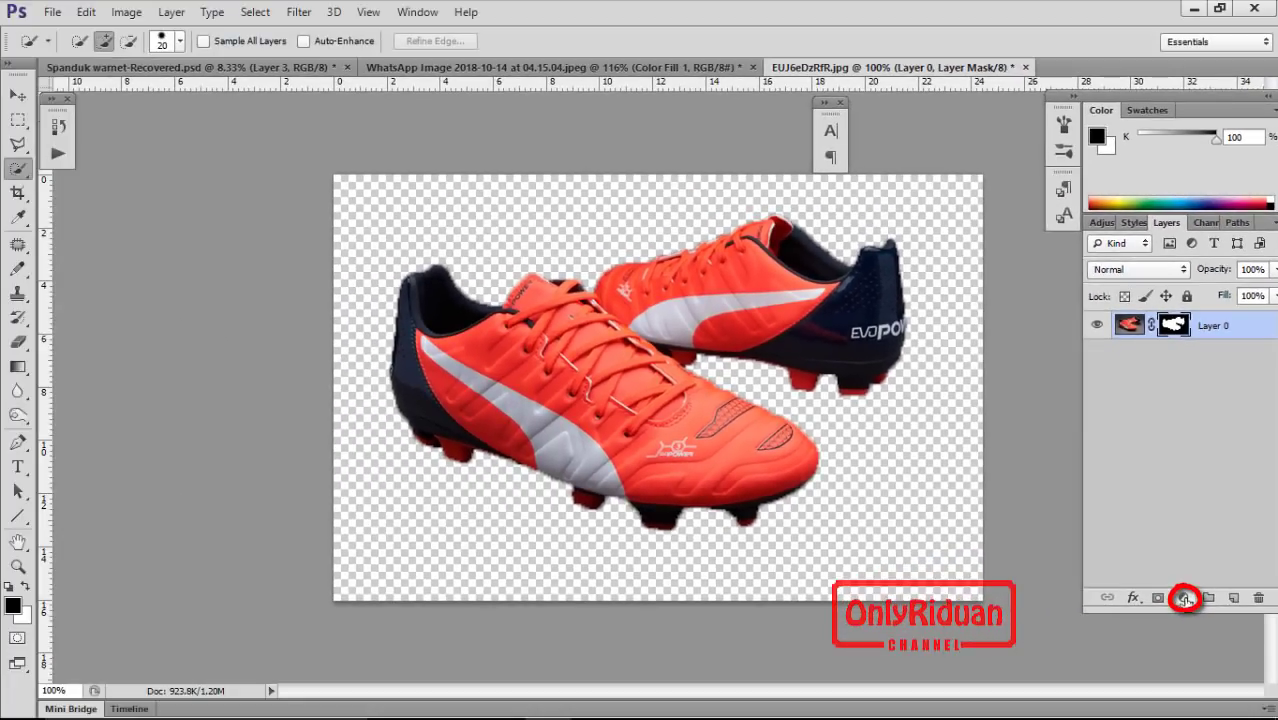
left_click(1184, 598)
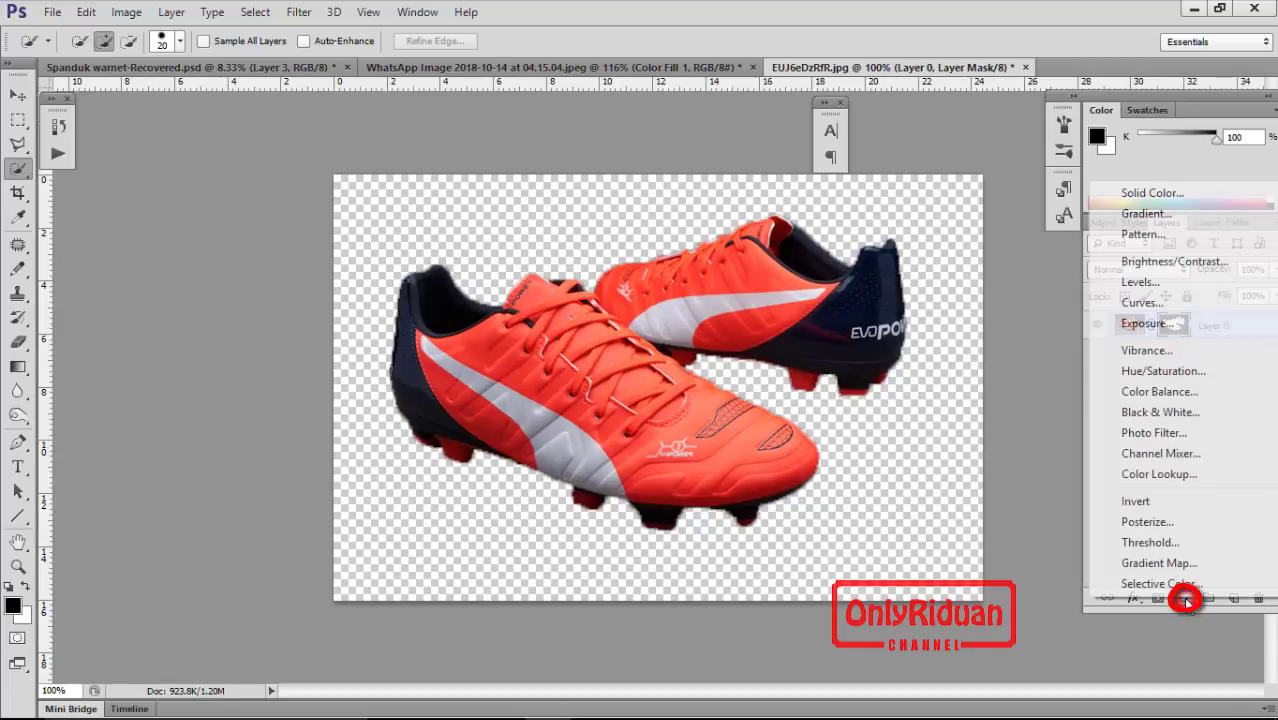
Step: Add a Solid Color fill layer and pick bright yellow f2fb02
left_click(1152, 194)
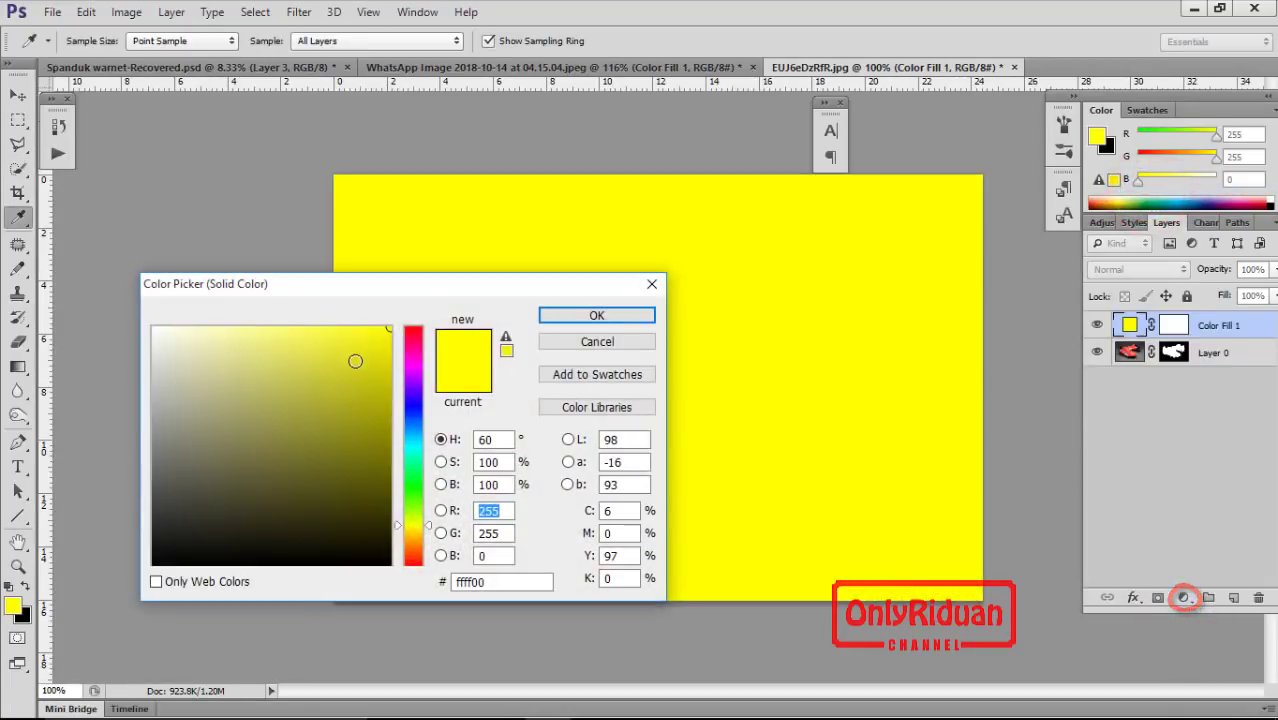
left_click_drag(388, 333, 415, 472)
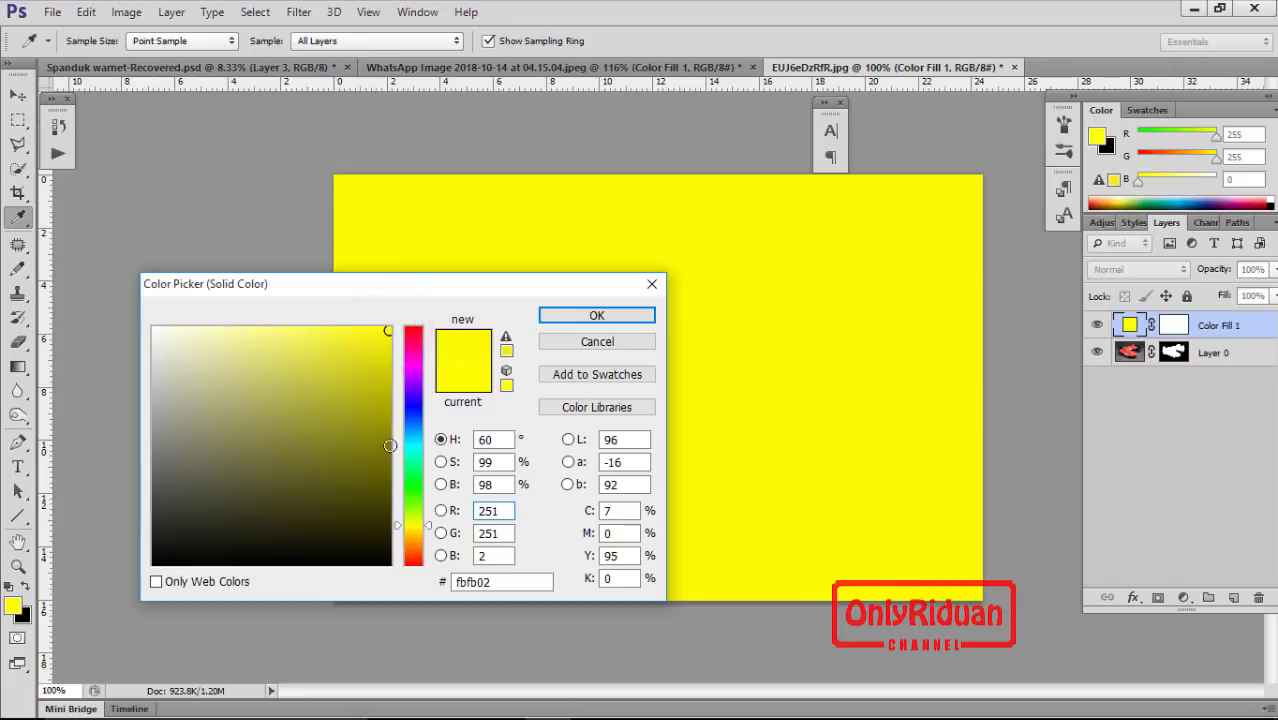
left_click(414, 466)
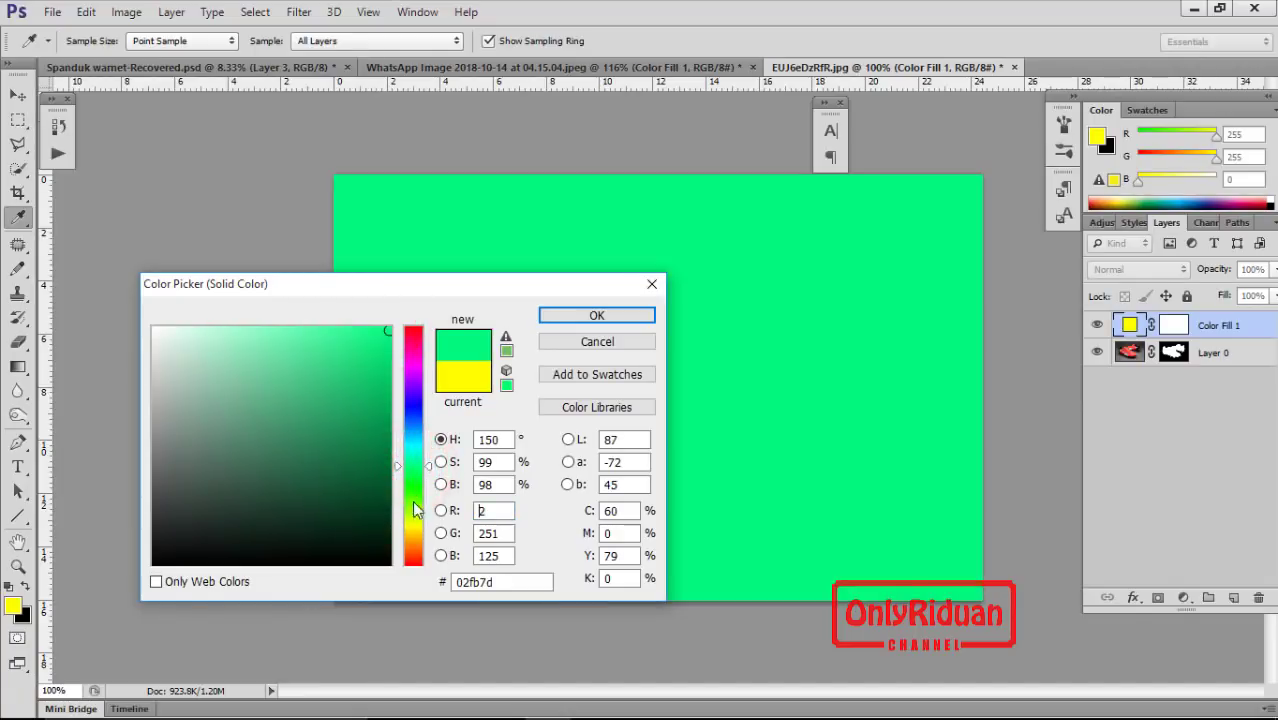
left_click(418, 540)
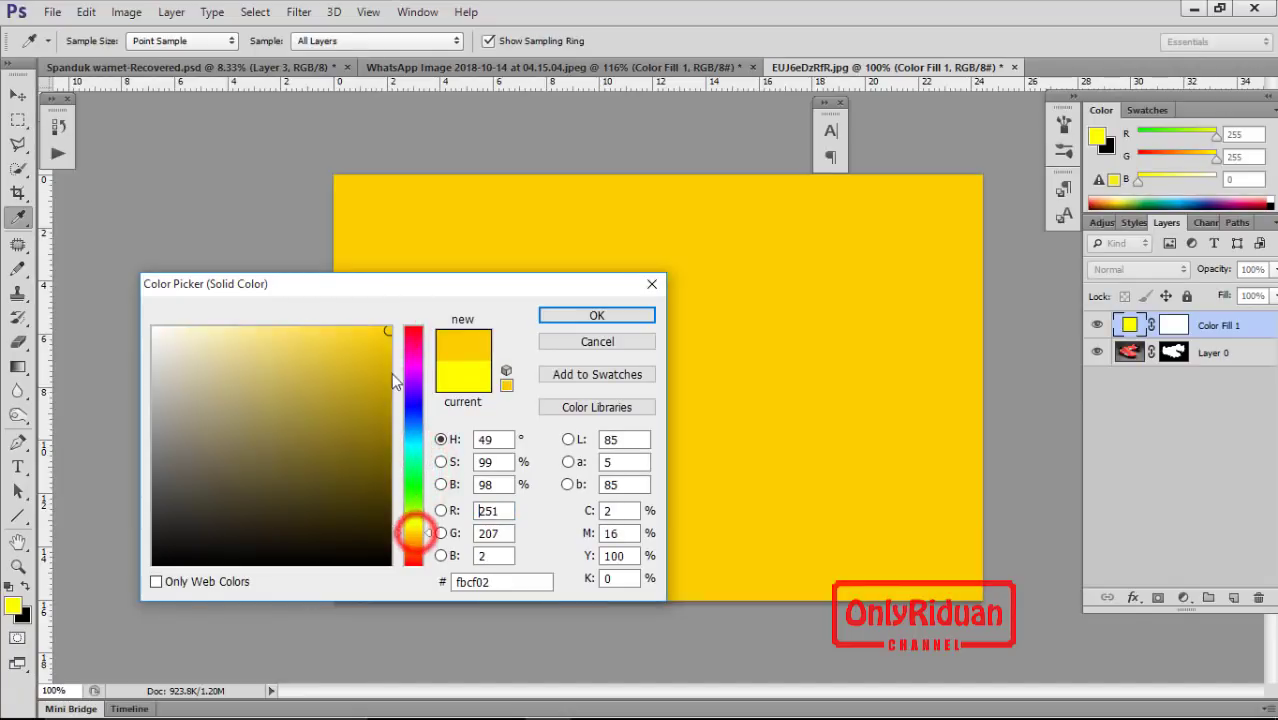
left_click(428, 524)
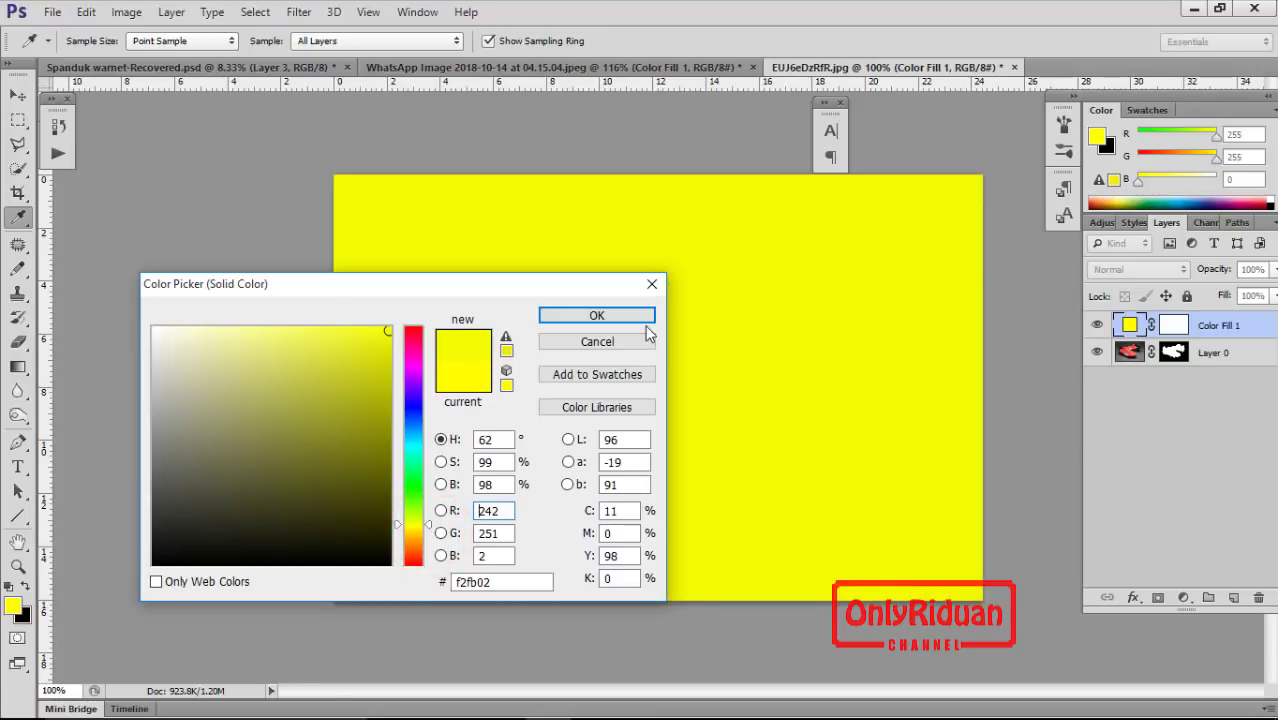
Step: Confirm the yellow fill and move Color Fill 1 below Layer 0
left_click(630, 315)
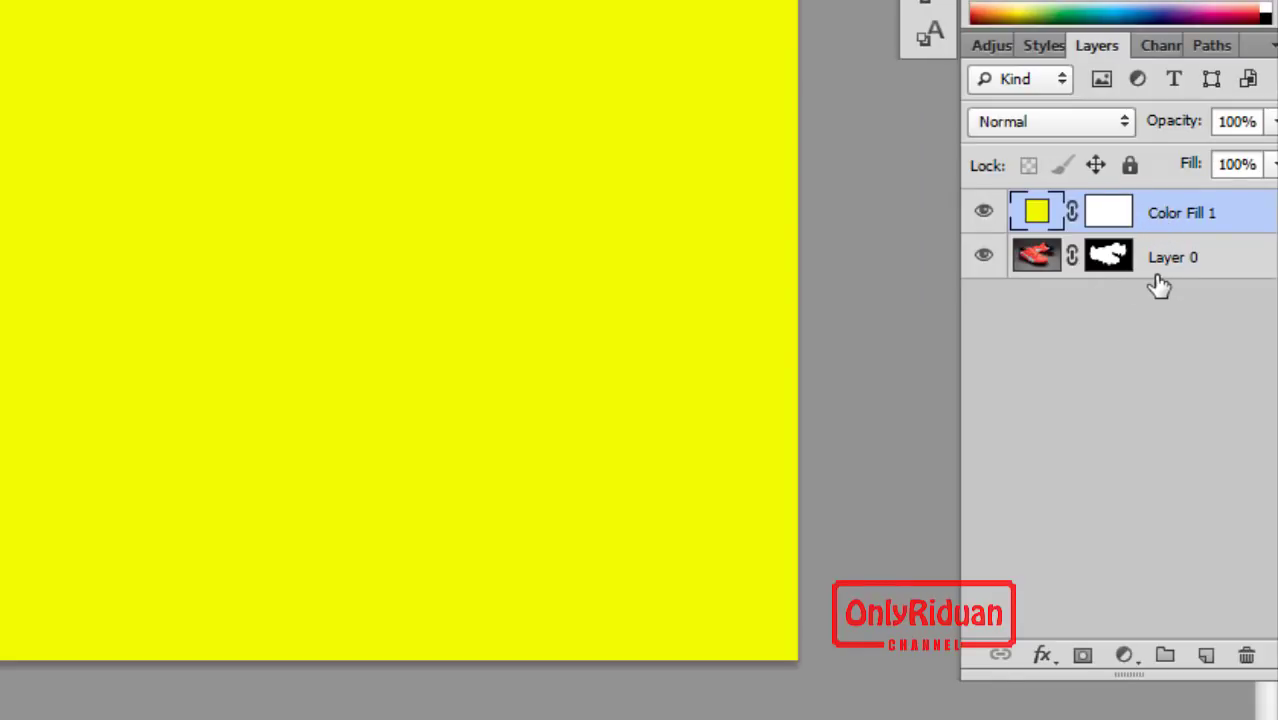
left_click_drag(1165, 210, 1161, 280)
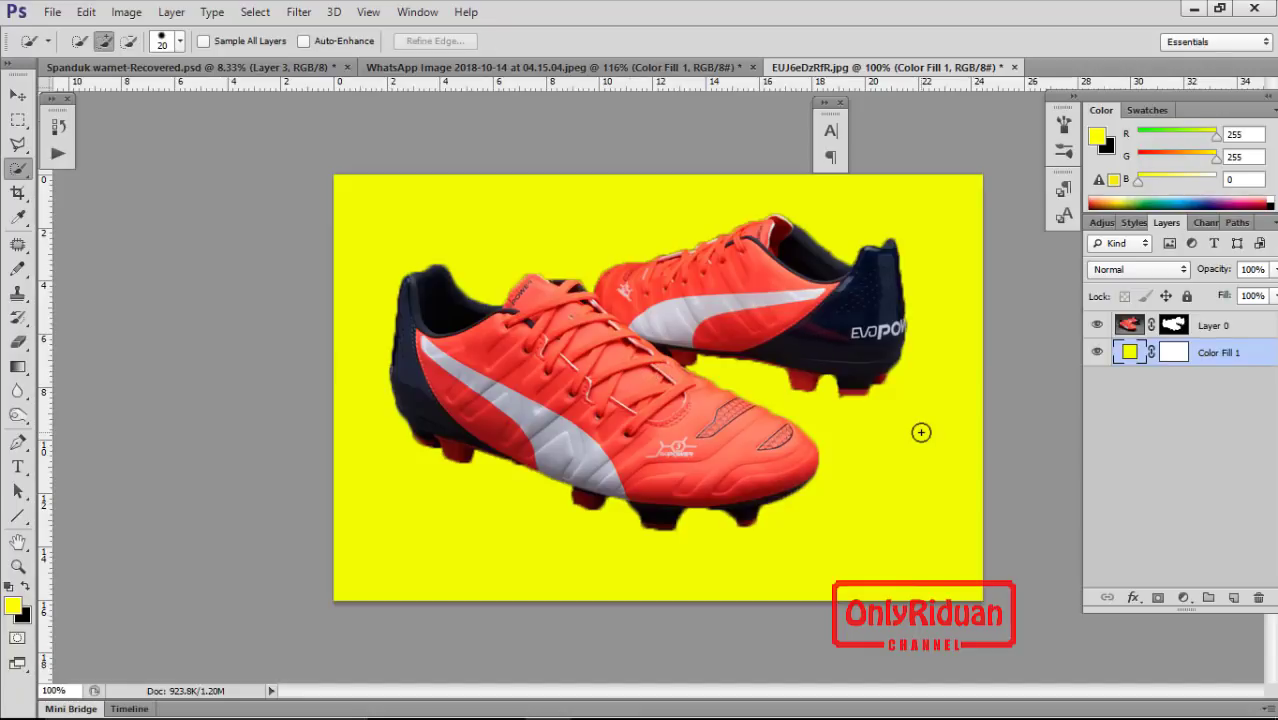
Step: Show the Properties panel from the Window menu and move it further left
left_click(417, 12)
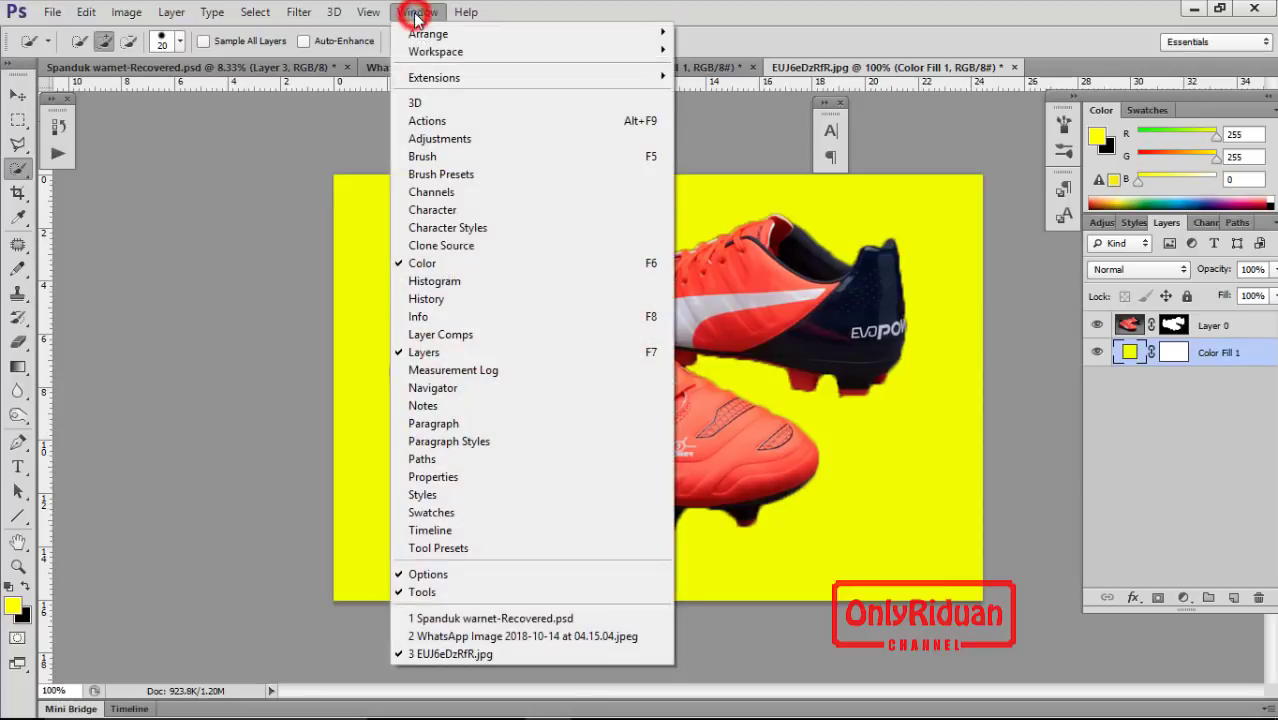
left_click(440, 477)
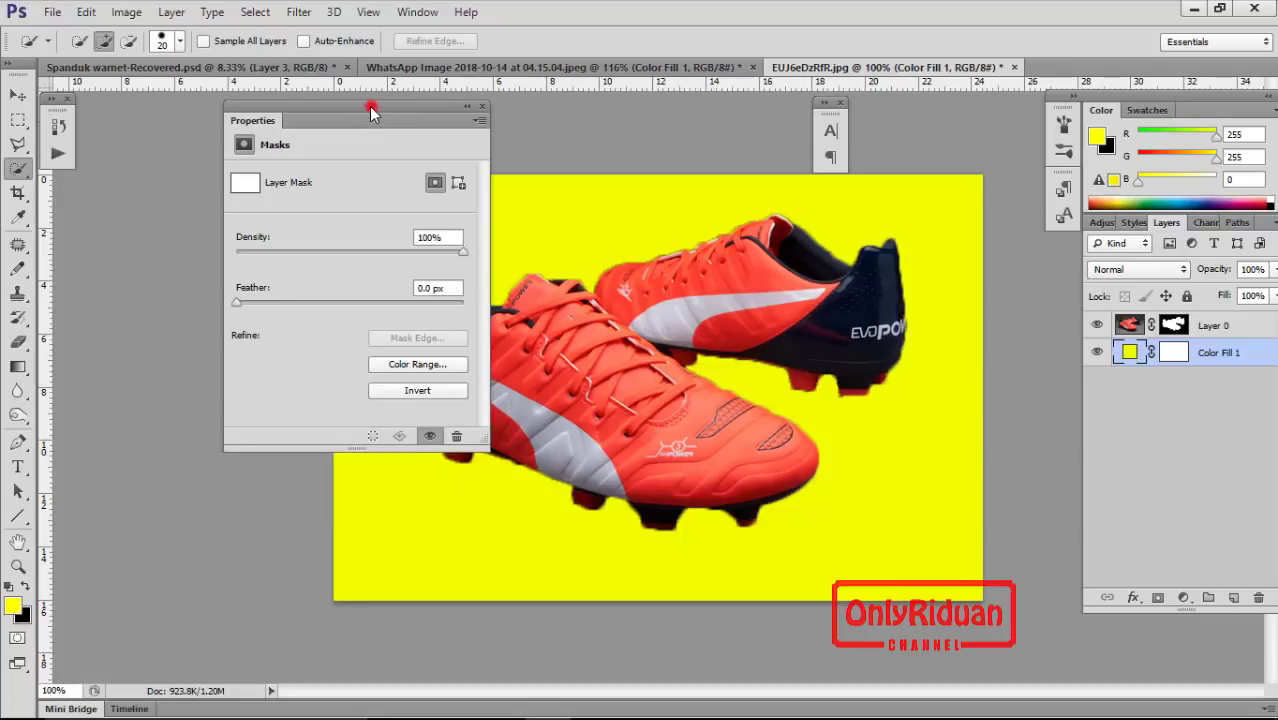
left_click_drag(371, 106, 261, 124)
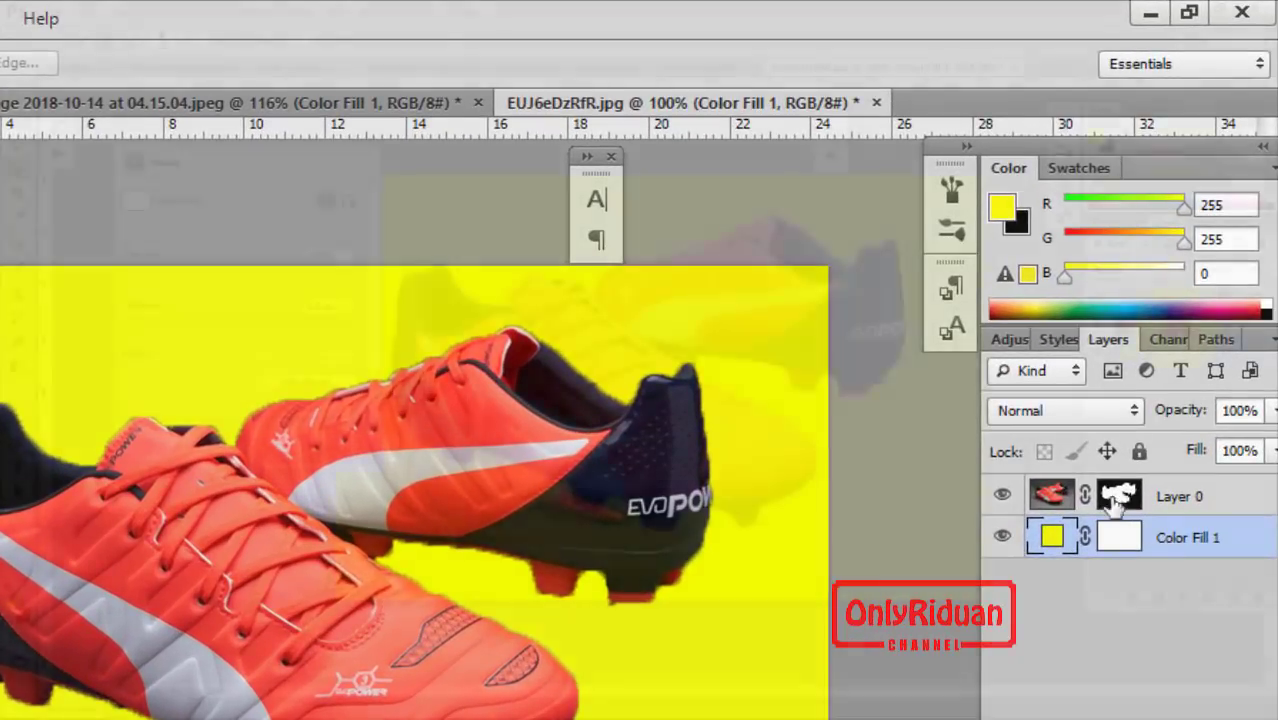
Step: Select Layer 0's mask and open Refine Mask via Mask Edge
left_click(1115, 503)
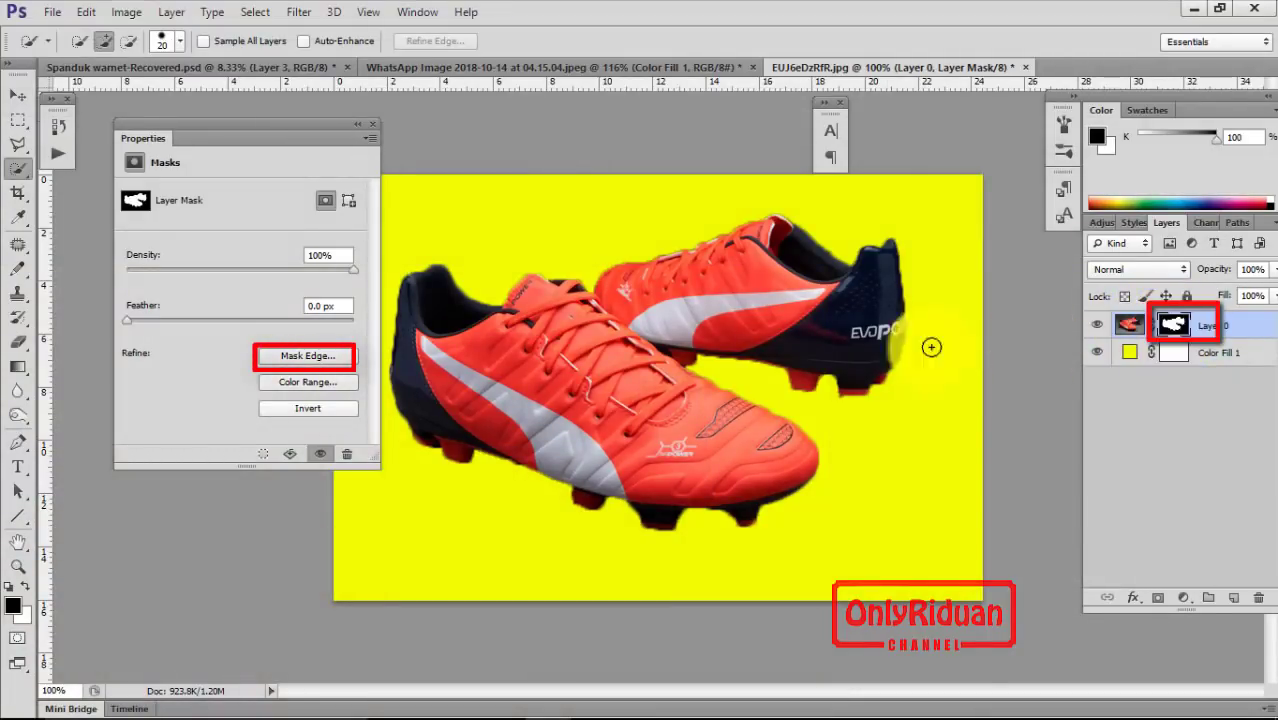
left_click(302, 371)
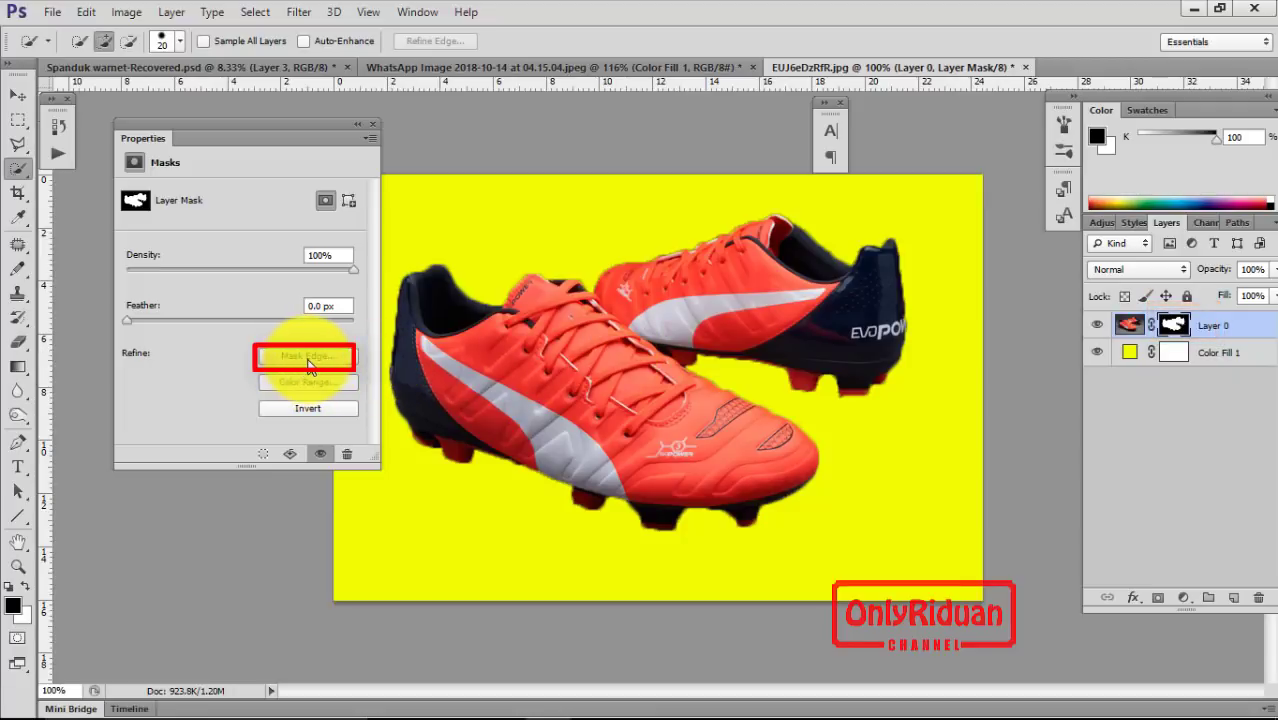
left_click(1129, 324)
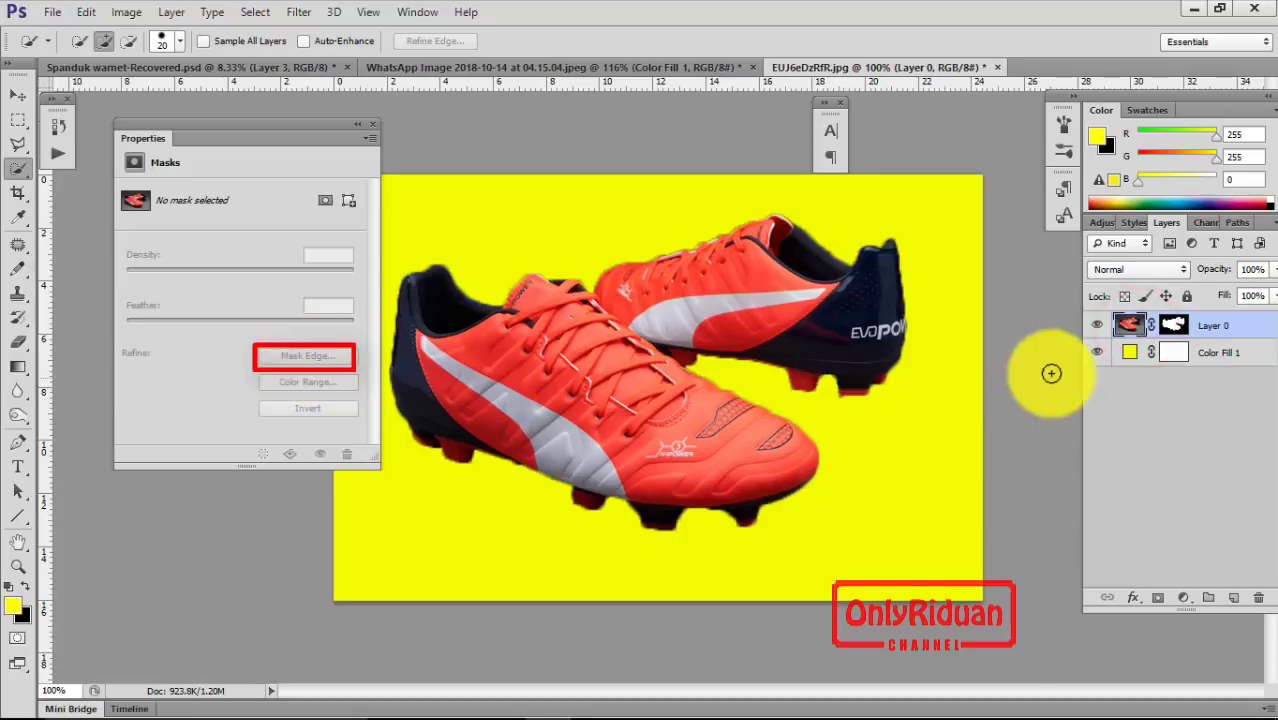
left_click(1178, 328)
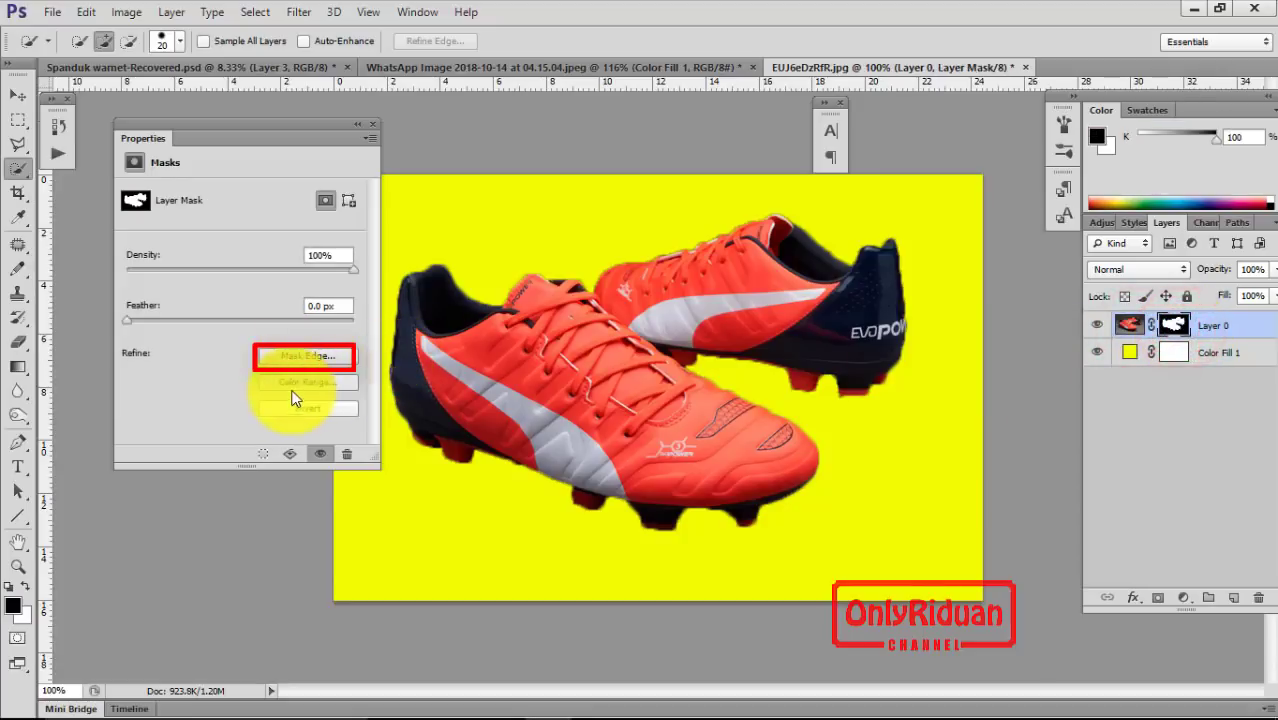
left_click(304, 358)
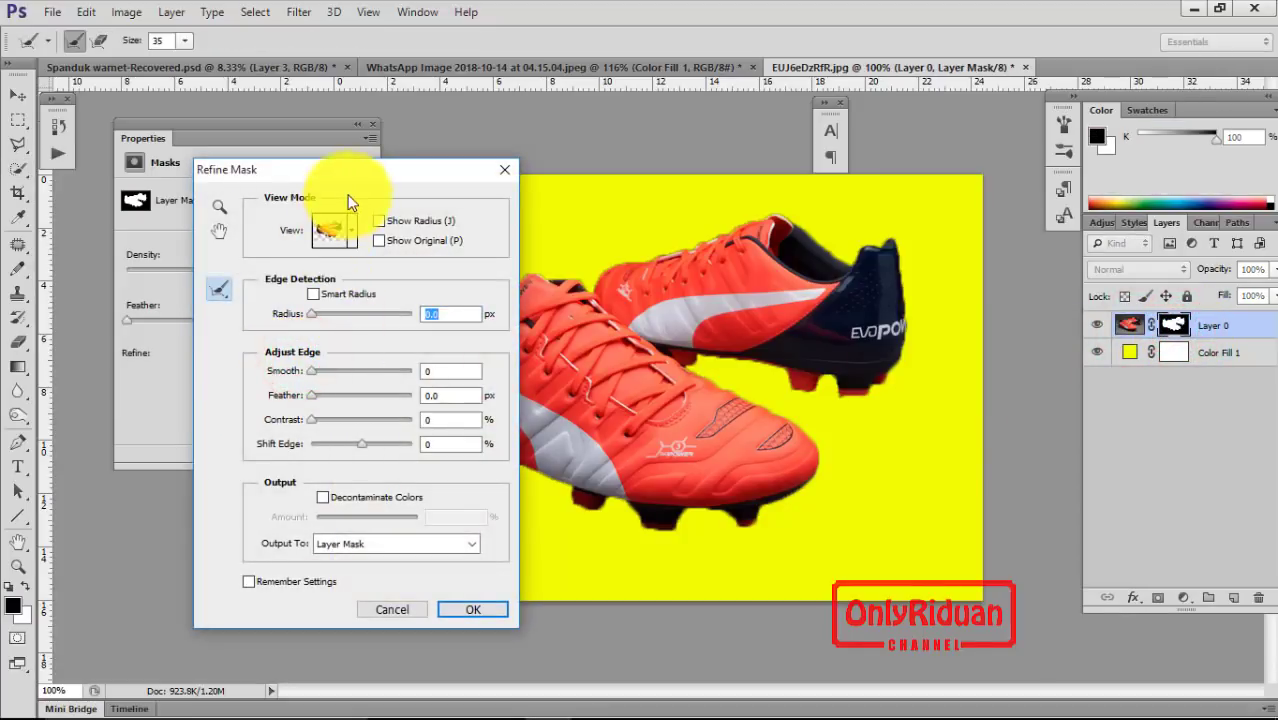
Step: Refine the boots mask with Smooth 8, Contrast 33 and a small Feather
mouse_move(389, 162)
left_mouse_down()
mouse_move(331, 151)
mouse_move(322, 117)
left_mouse_up()
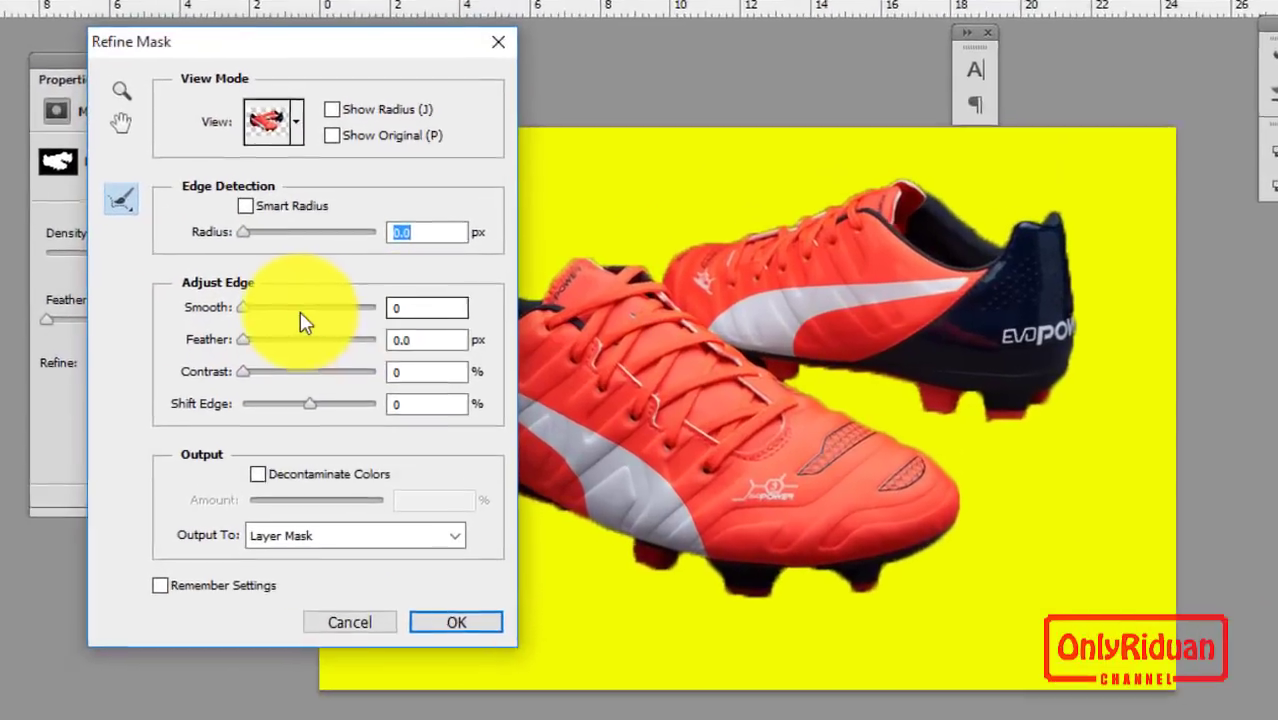
left_click(390, 311)
type("8")
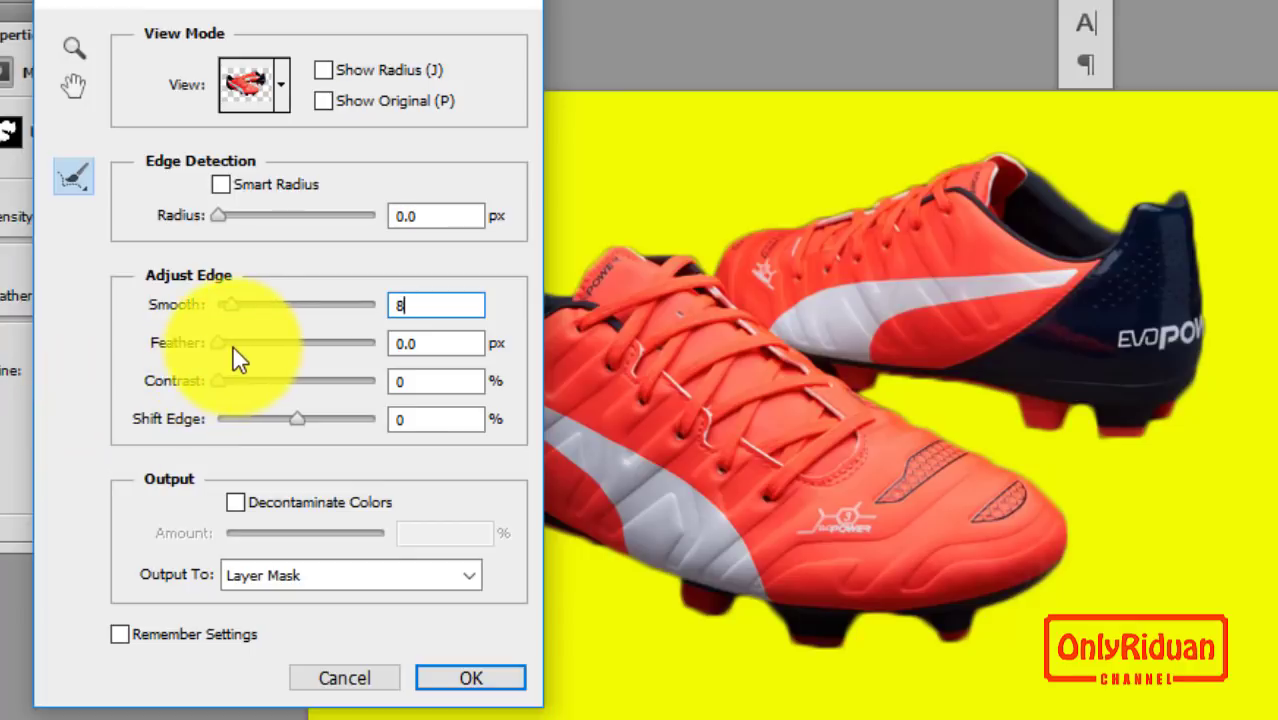
left_click(419, 342)
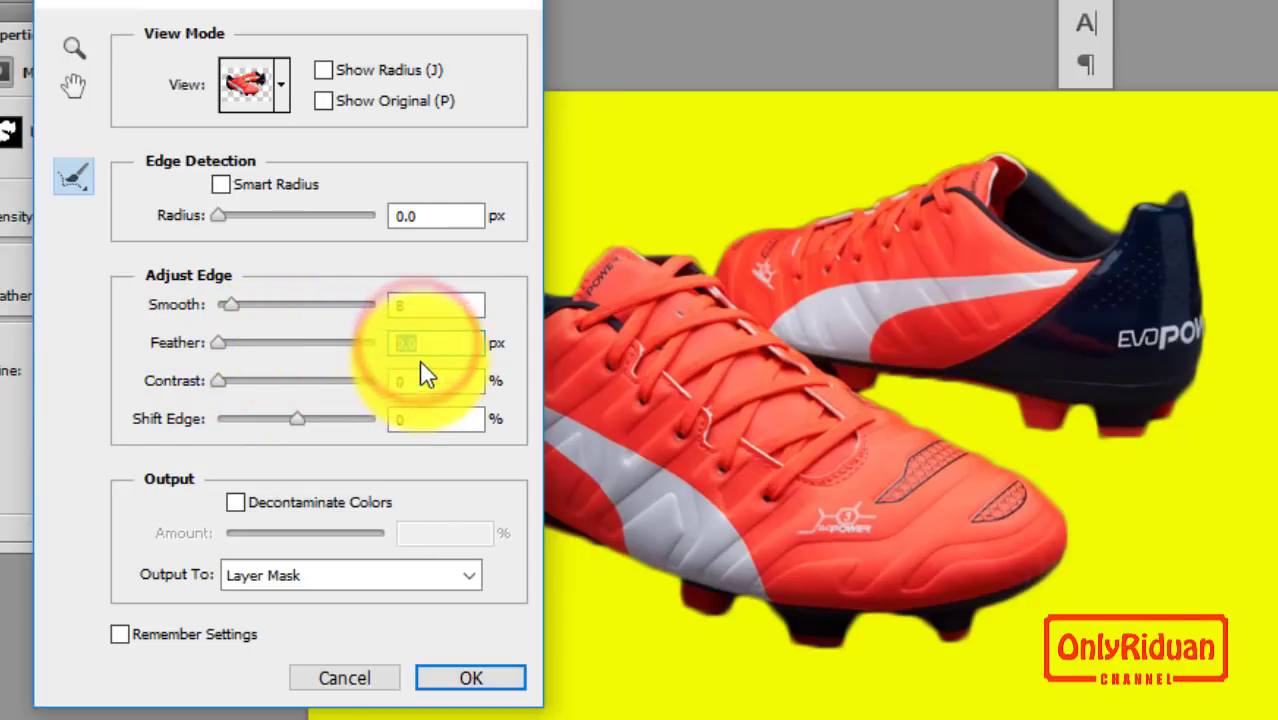
left_click(421, 341)
type("10")
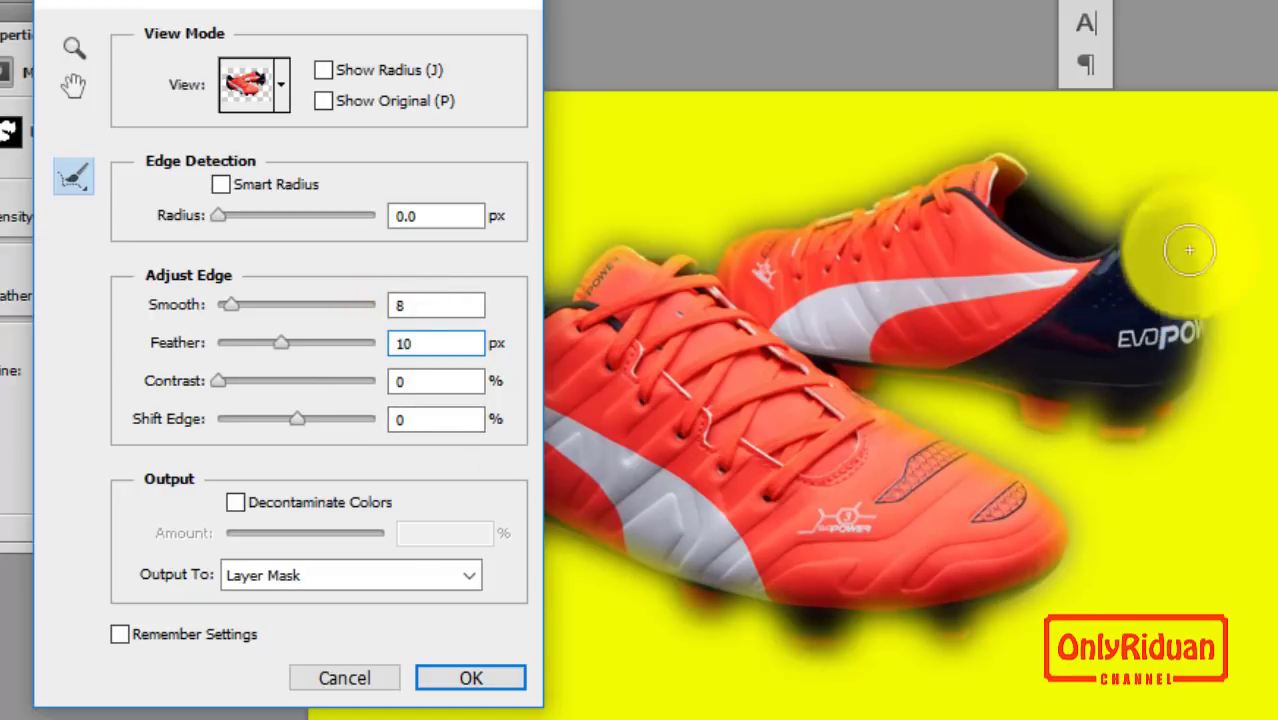
left_click(416, 380)
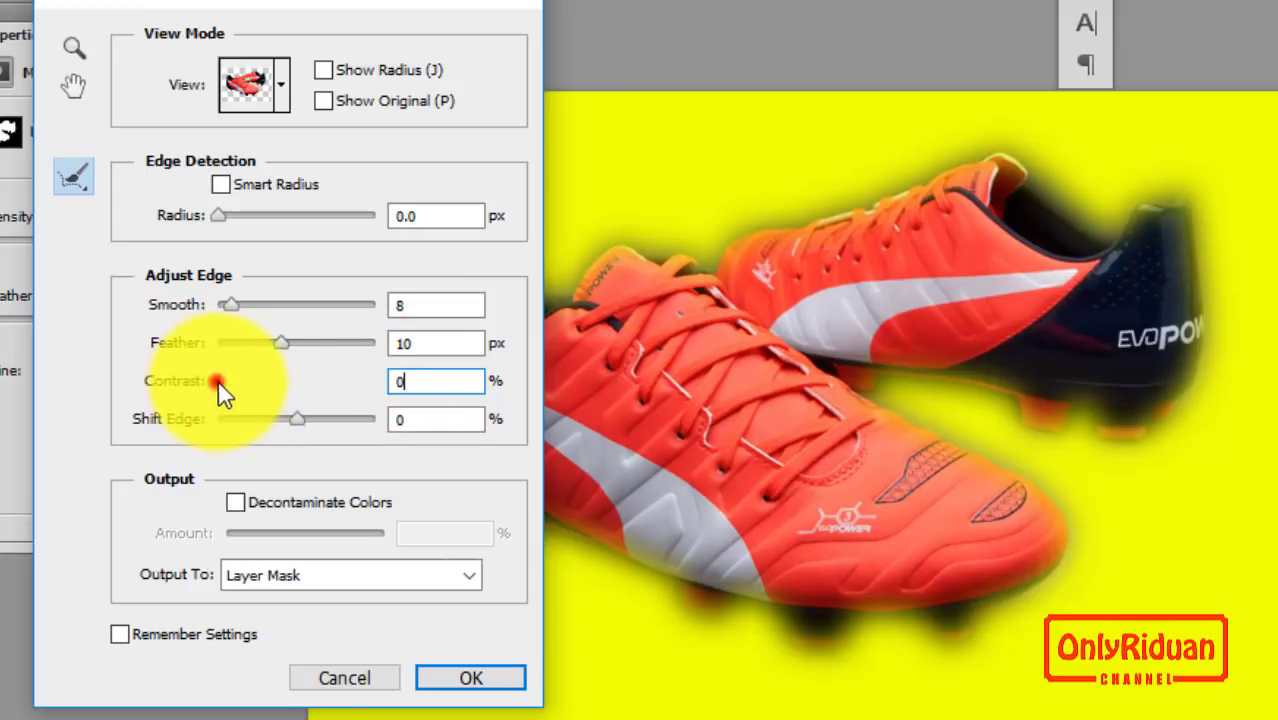
mouse_move(246, 381)
left_mouse_down()
mouse_move(272, 395)
mouse_move(270, 384)
left_mouse_up()
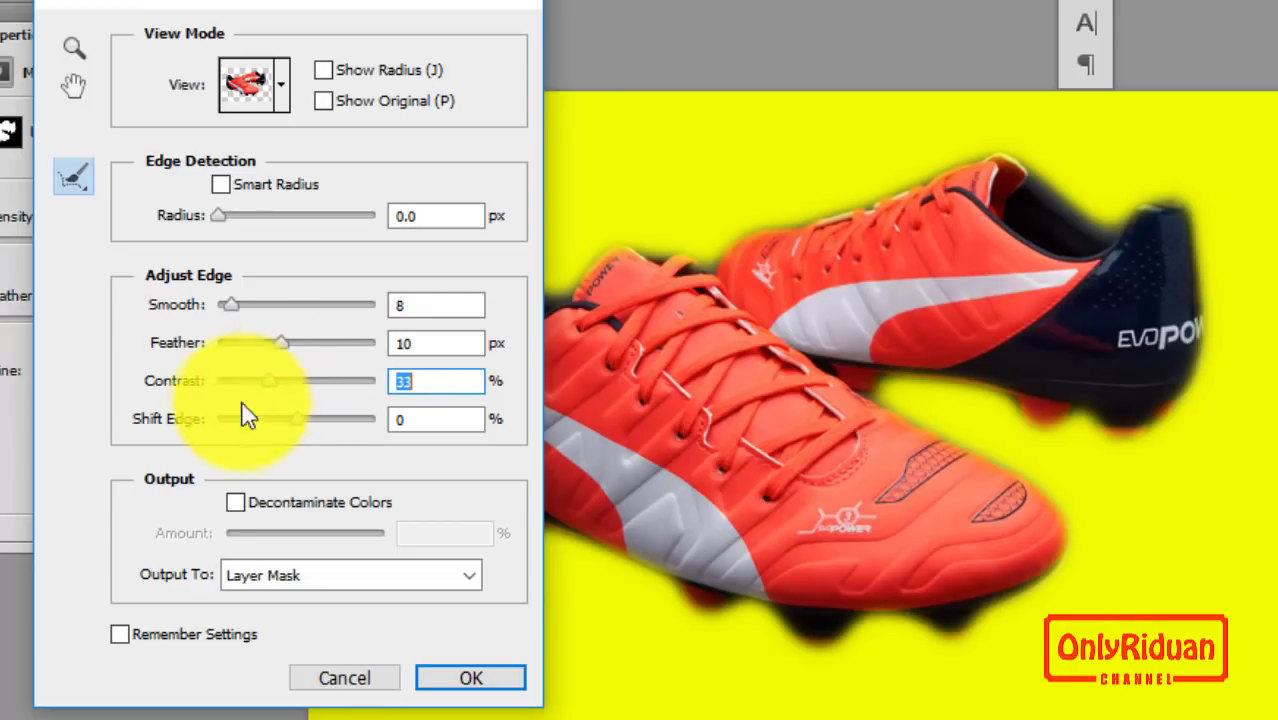
left_click(428, 347)
type("6")
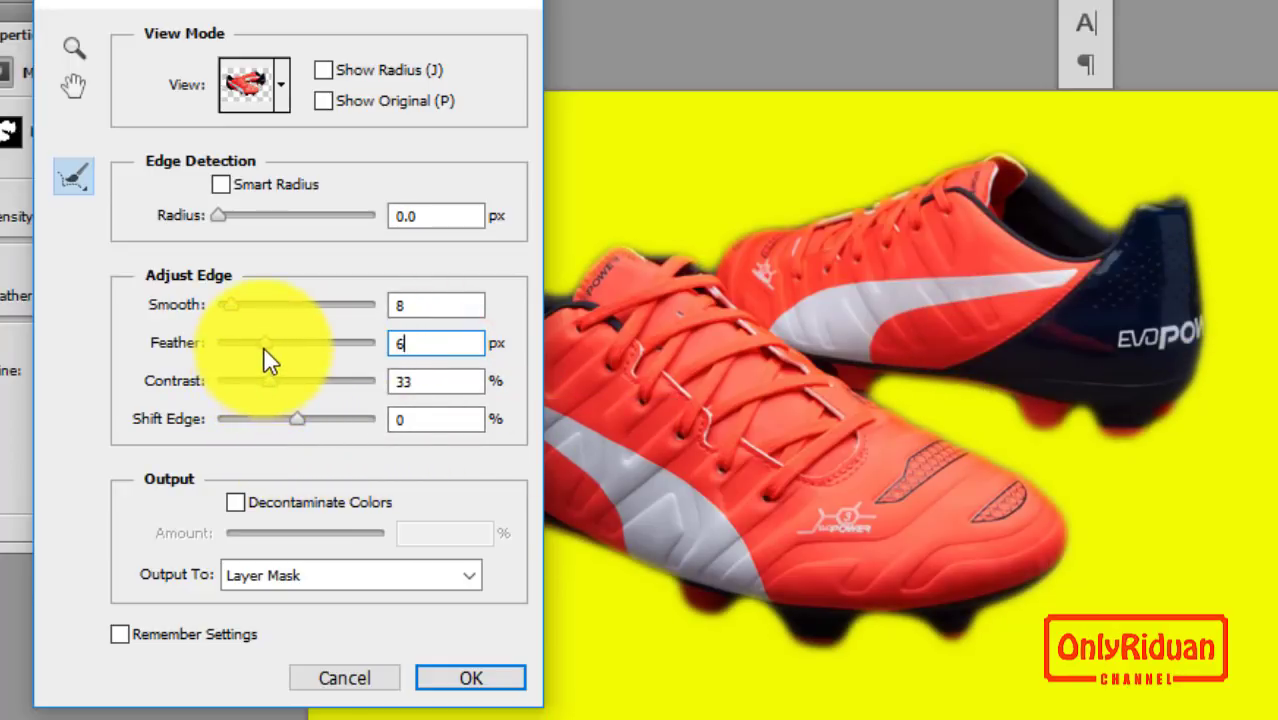
left_click_drag(263, 346, 240, 343)
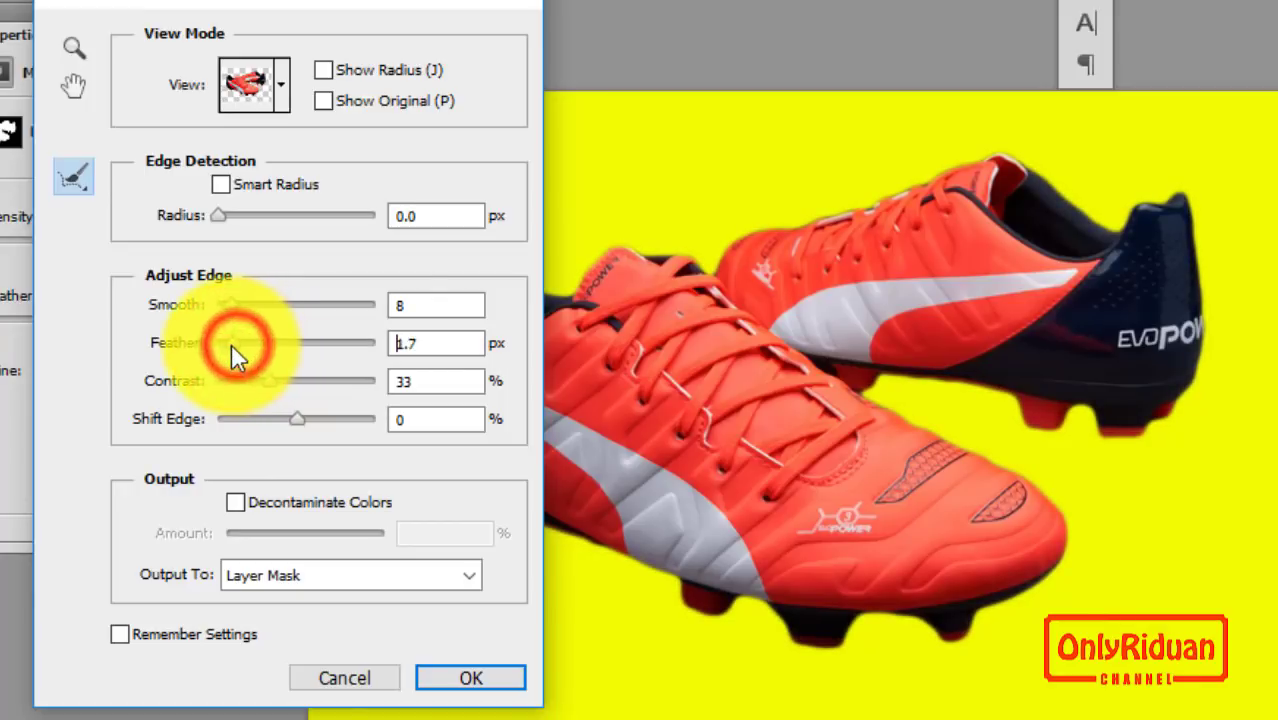
left_click(428, 340)
Step: Refine the boots' mask again with Shift Edge back at 0 and apply it
type("1")
key("Return")
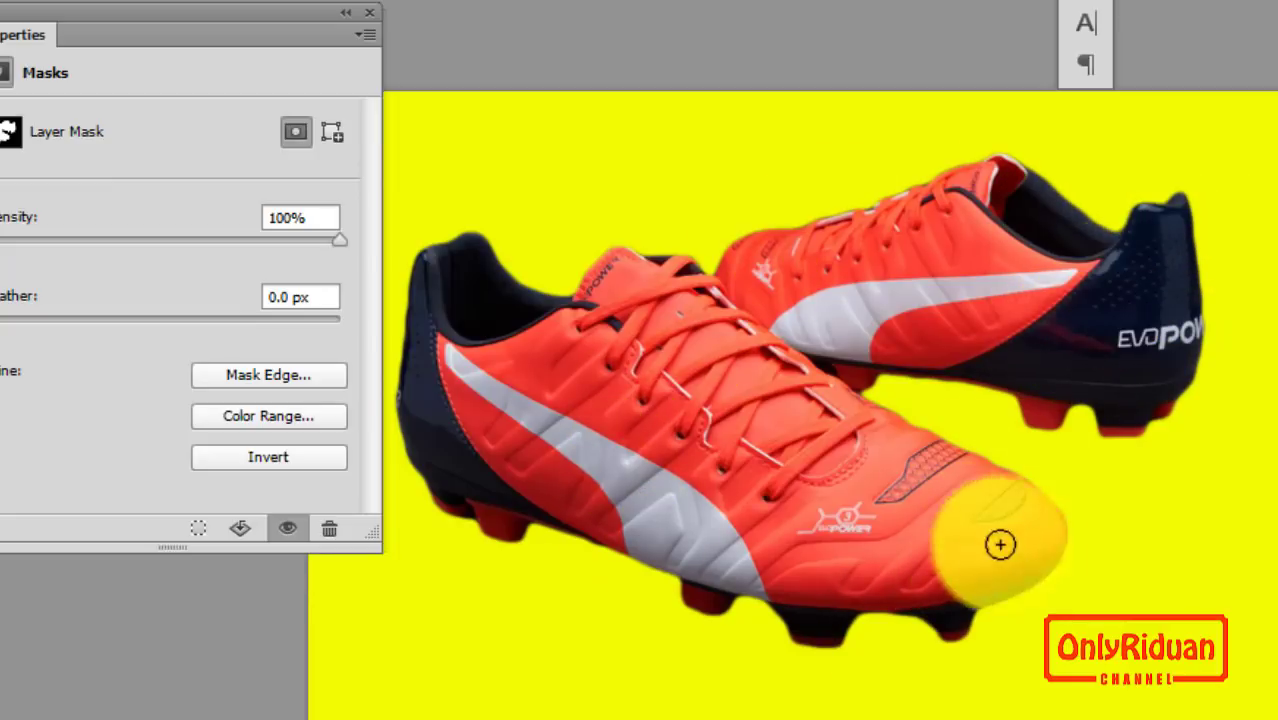
left_click(276, 373)
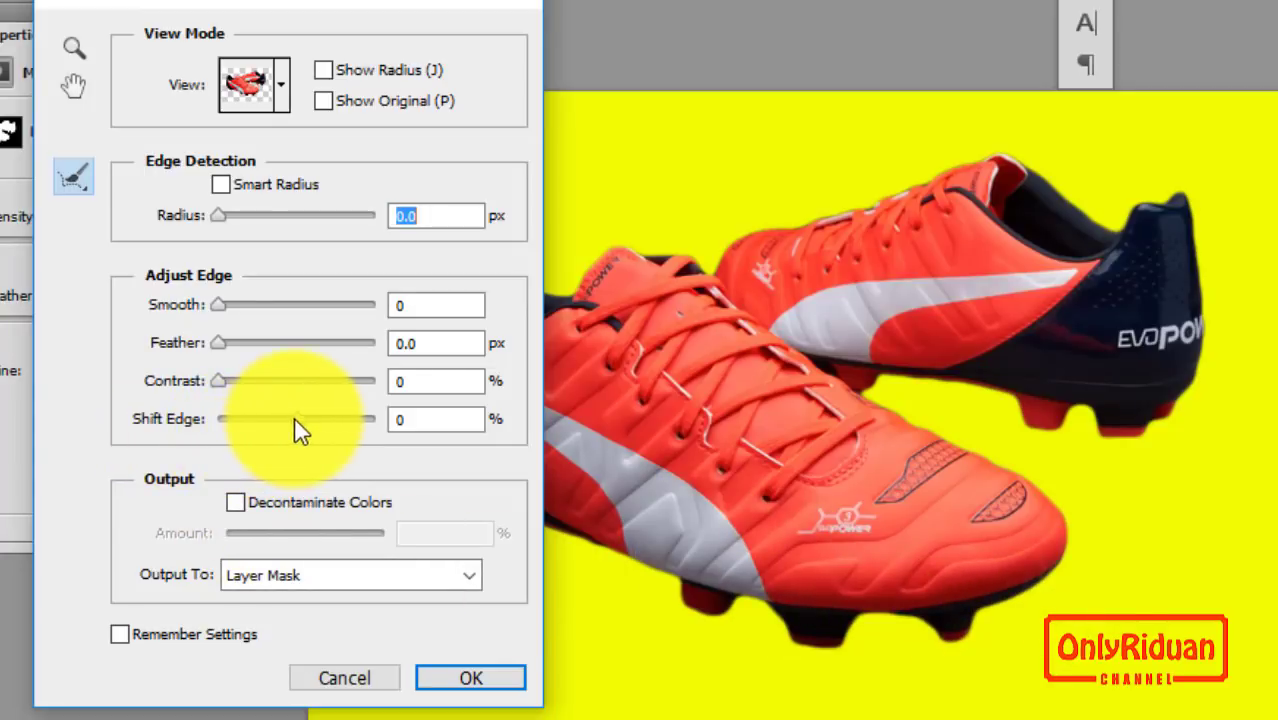
left_click_drag(297, 420, 271, 418)
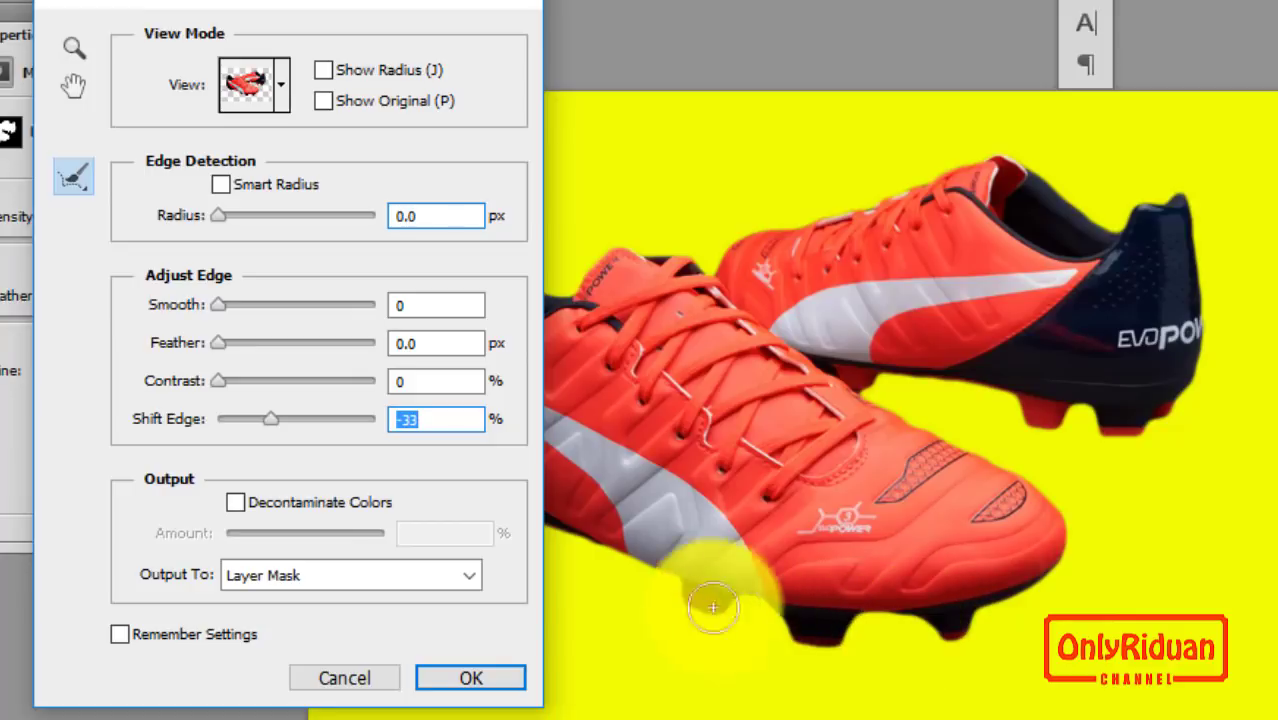
left_click(428, 419)
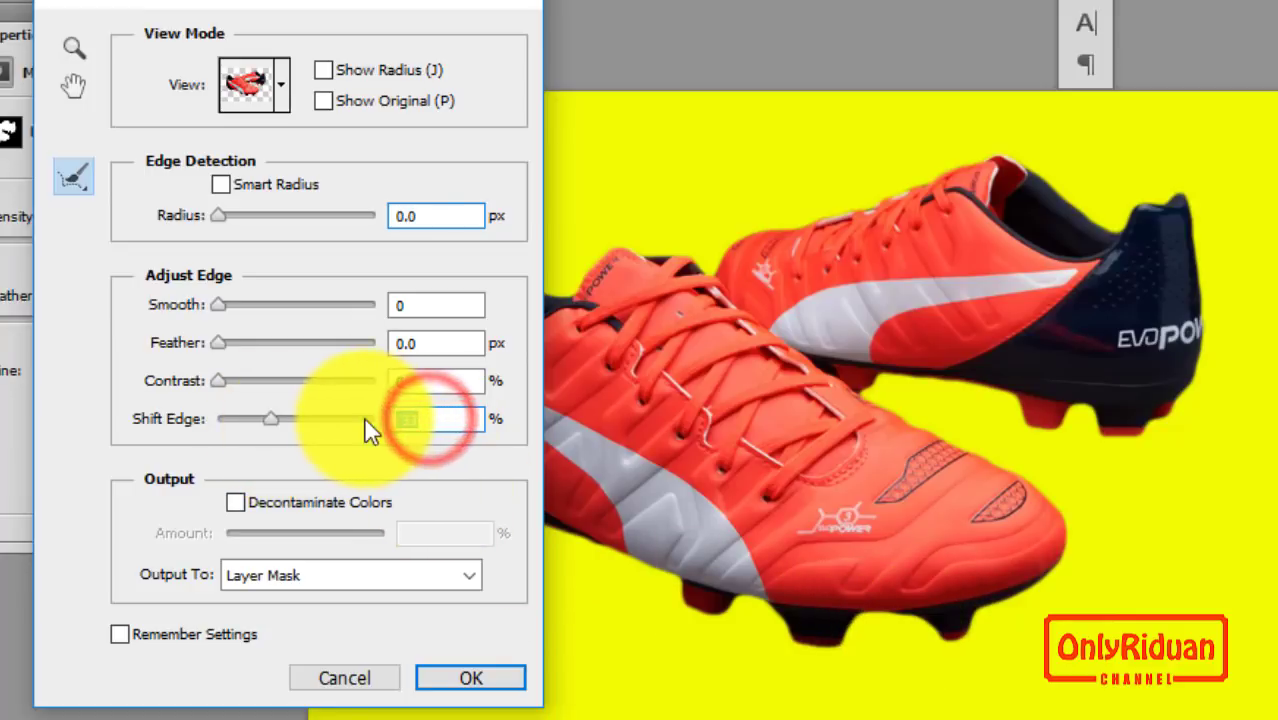
type("0")
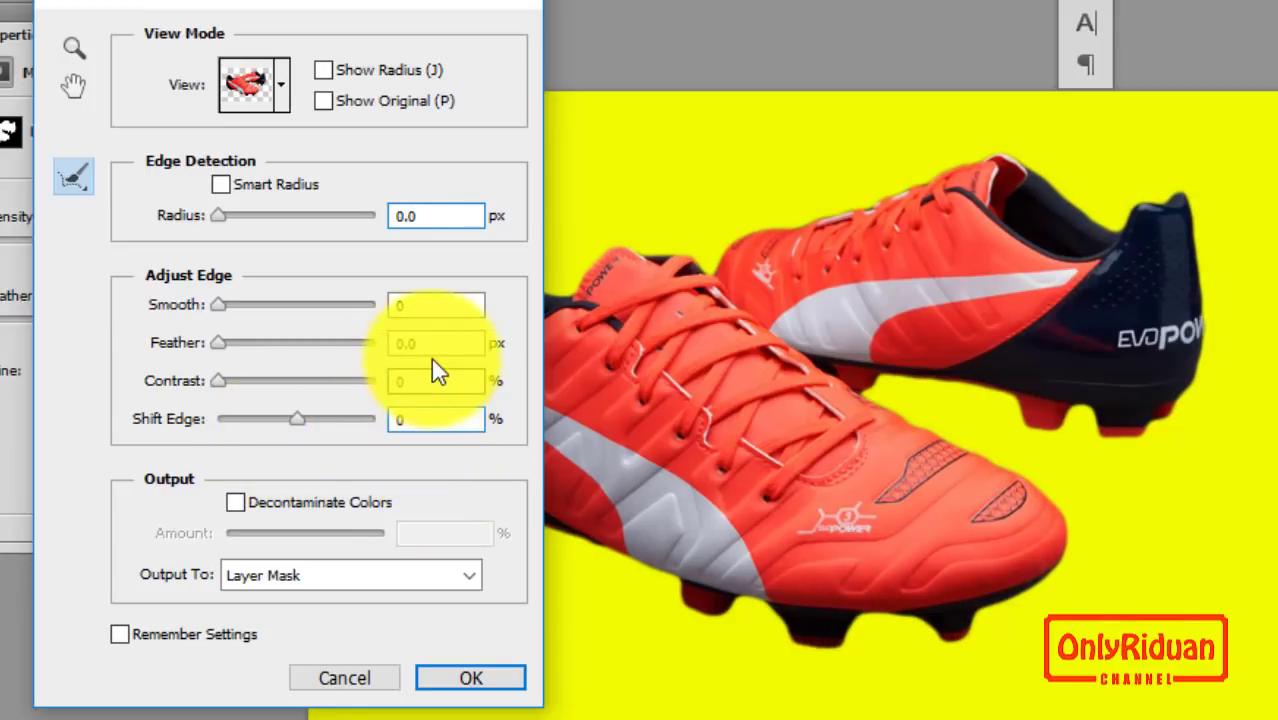
left_click(490, 682)
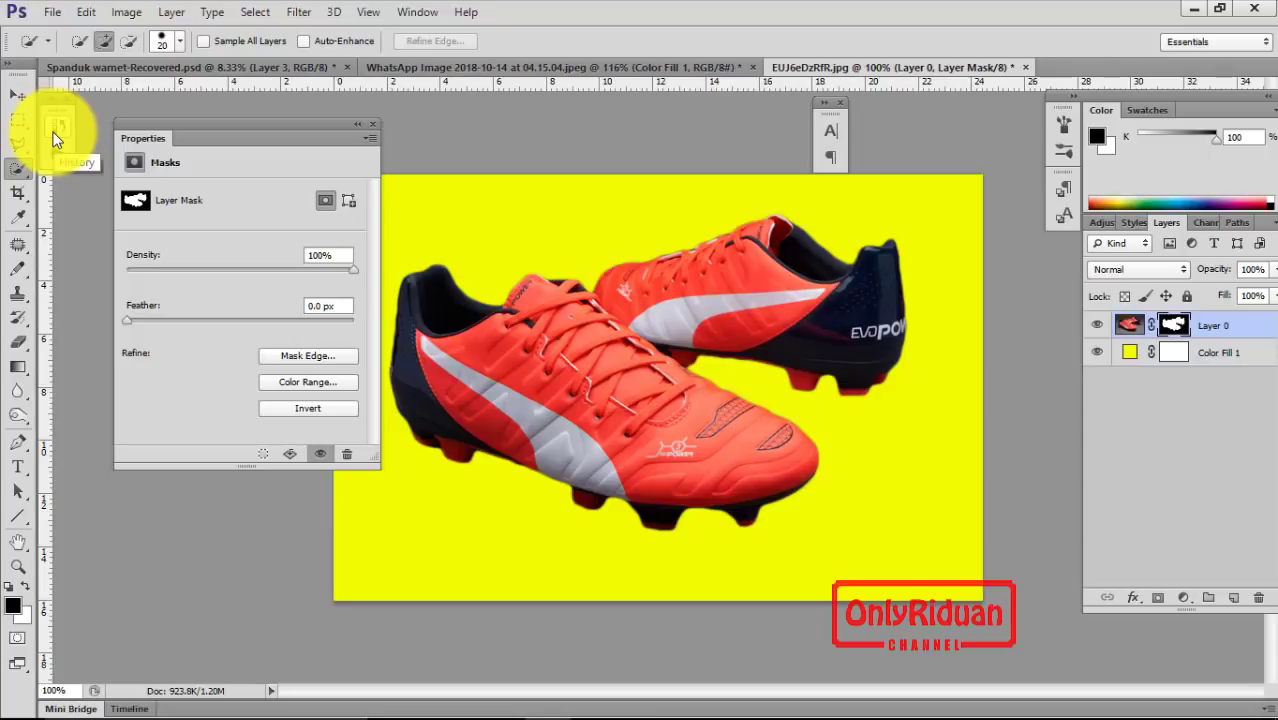
Step: Compare earlier History states of the boots' mask, then restore the latest Refine Mask state
left_click_drag(181, 119, 179, 111)
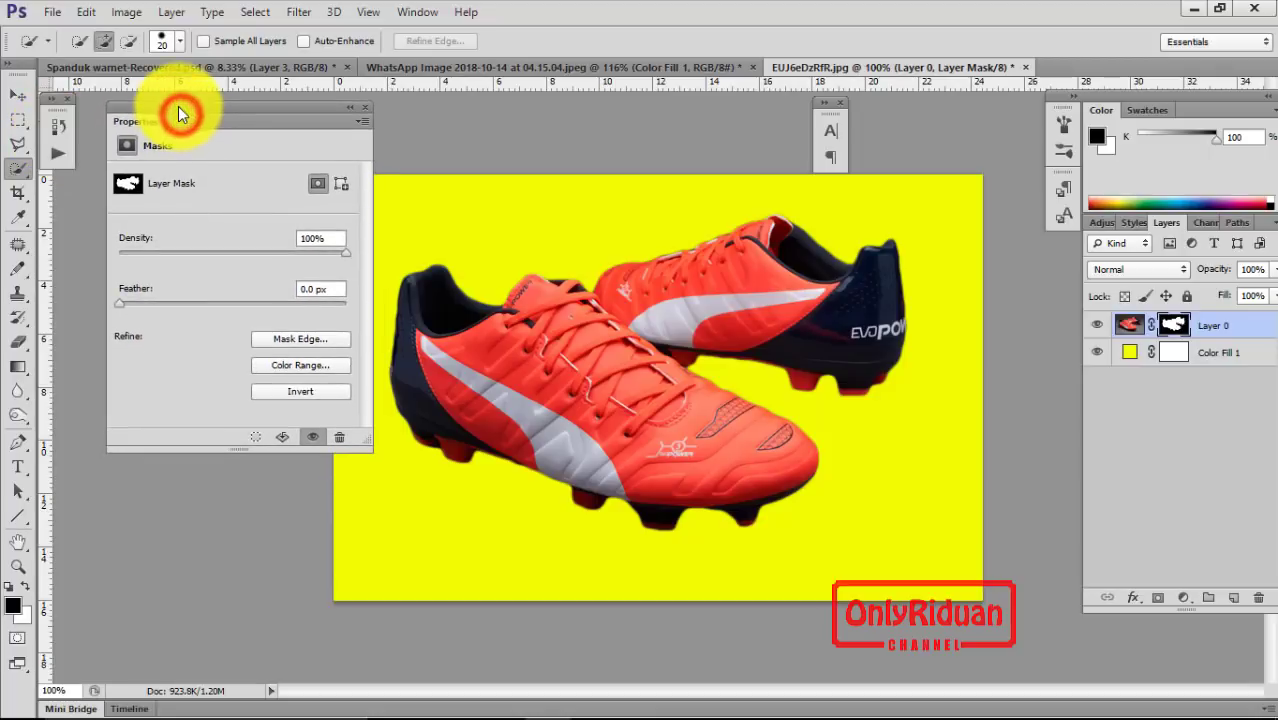
left_click(57, 127)
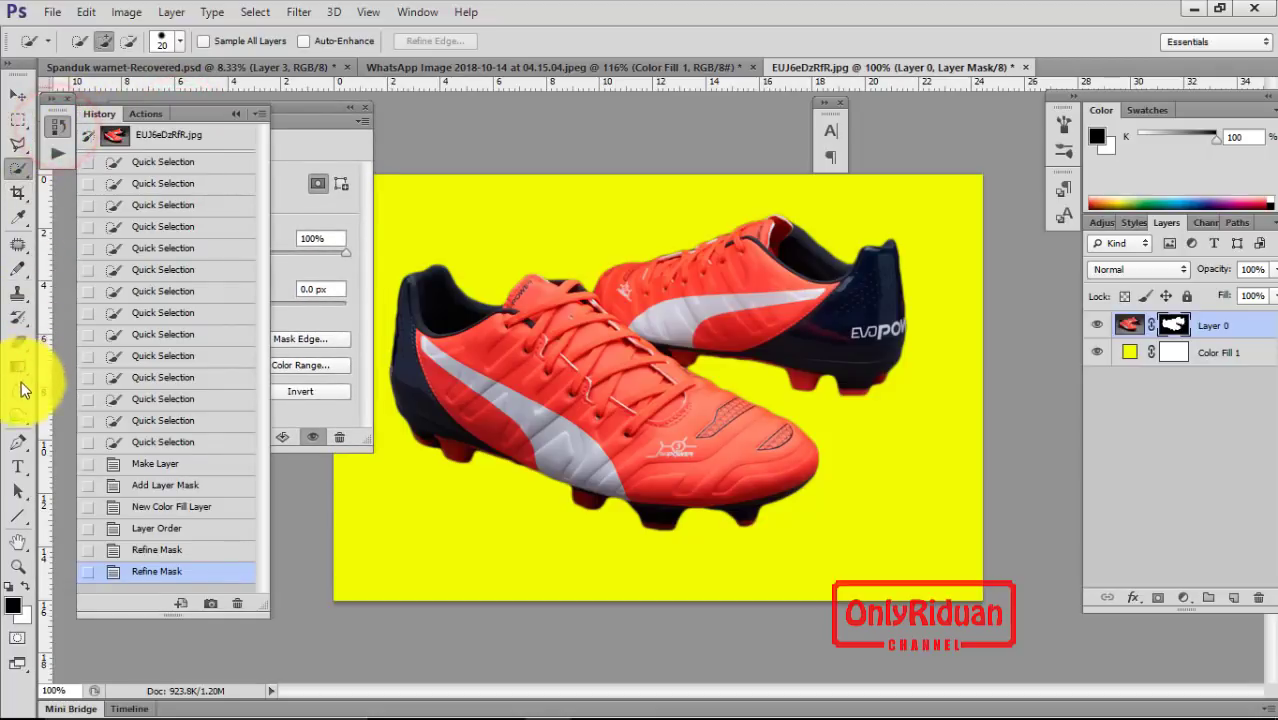
left_click(166, 491)
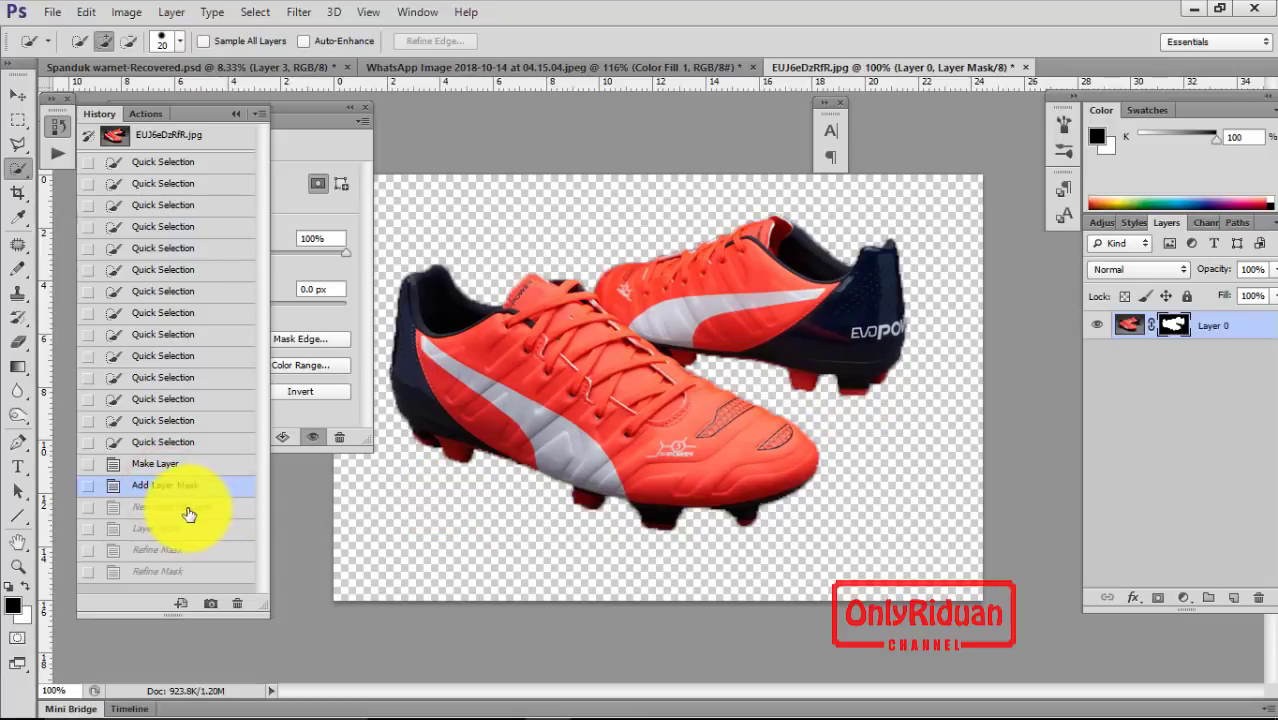
left_click(189, 510)
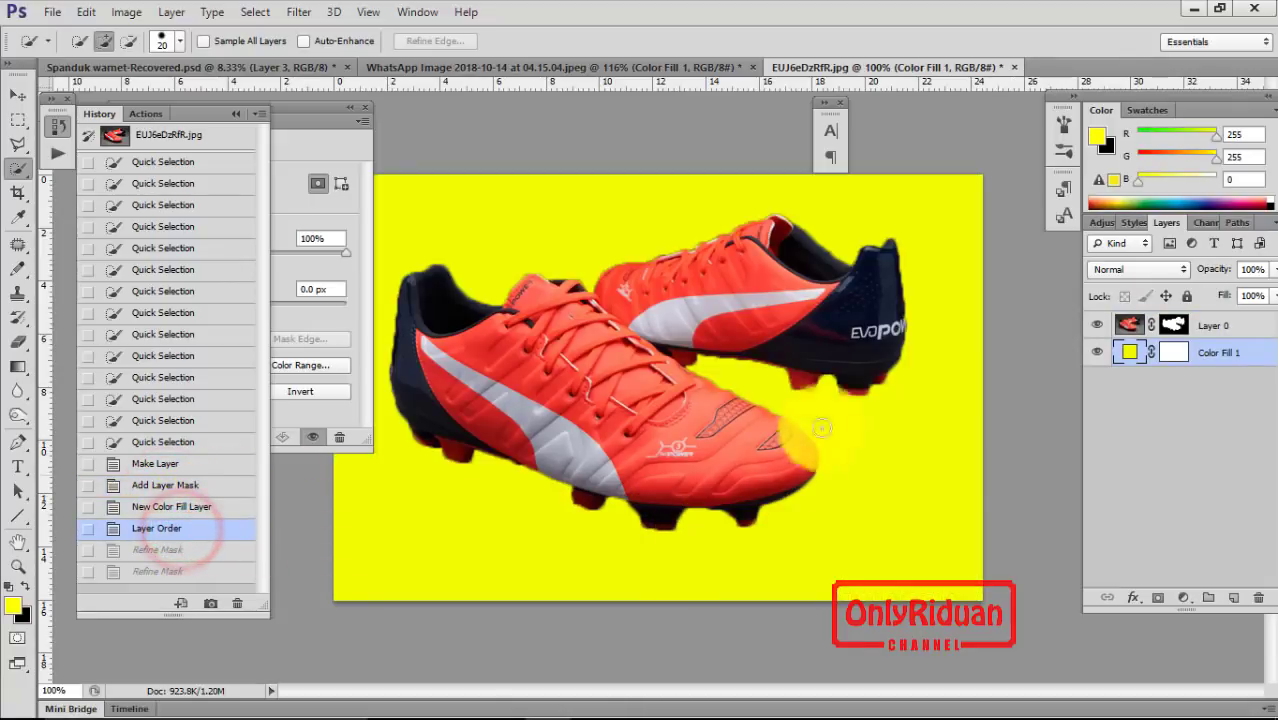
left_click(176, 575)
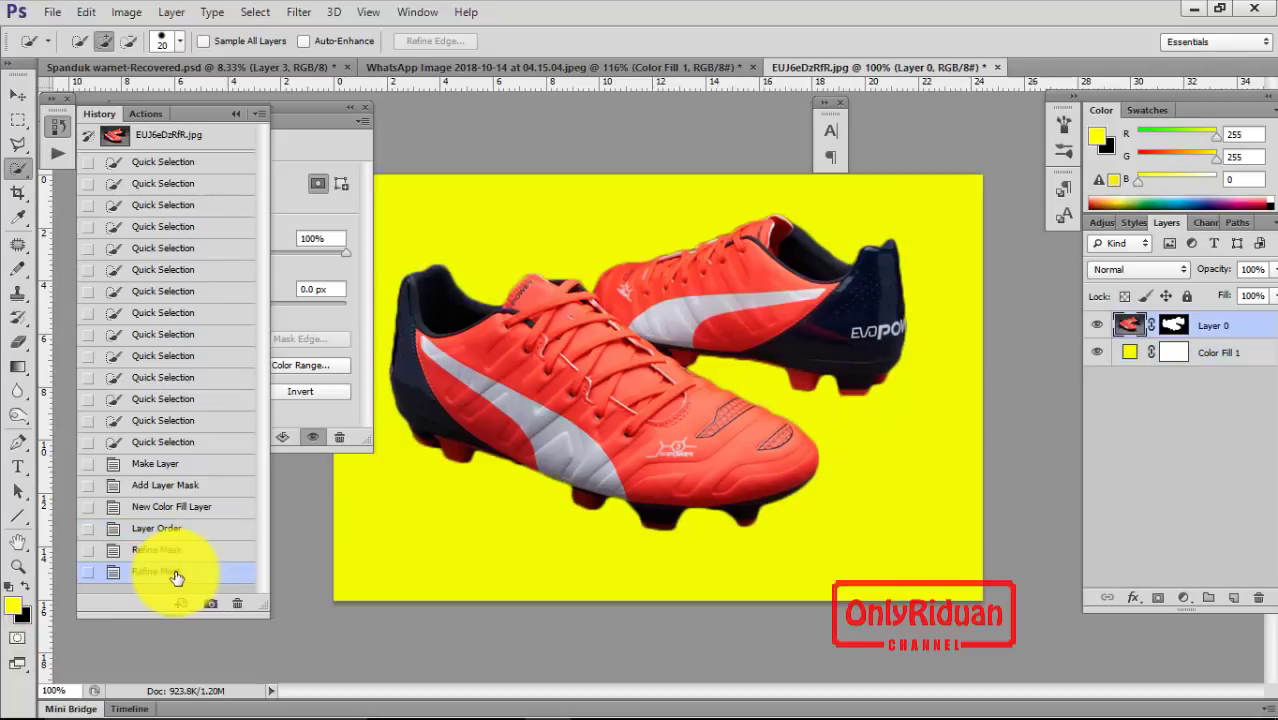
left_click(164, 528)
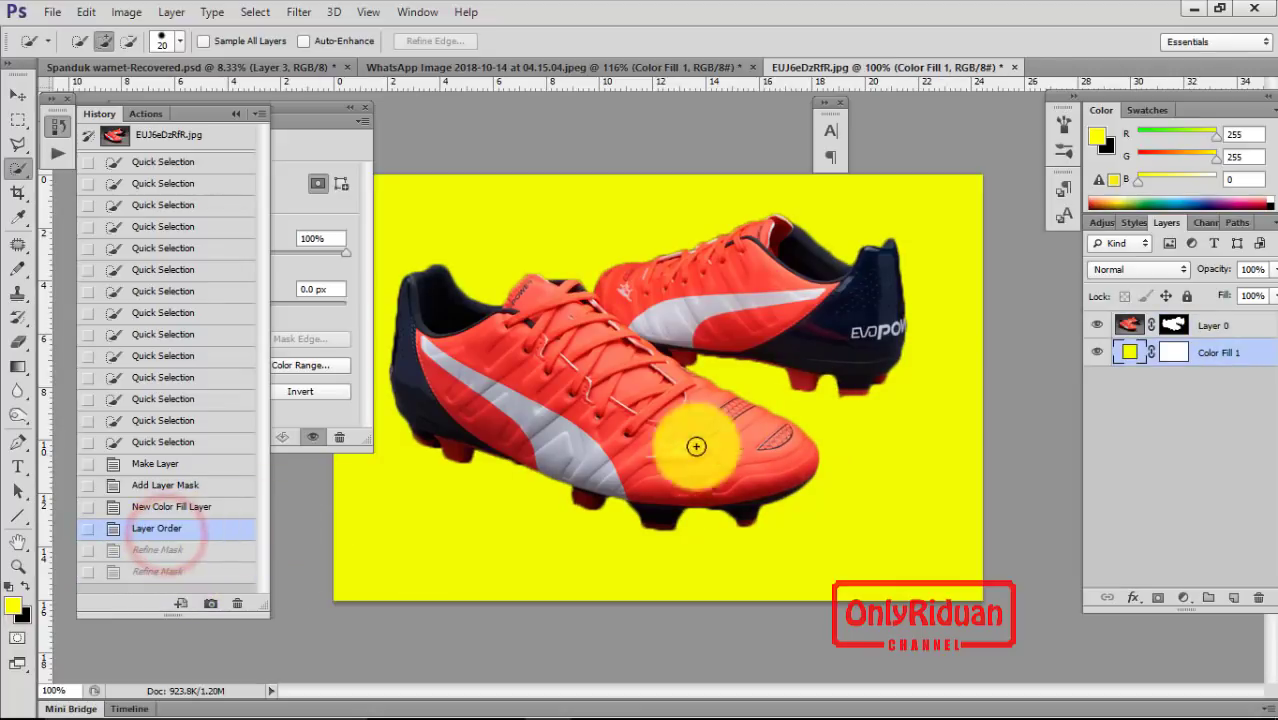
scroll(807, 375, "up", 3)
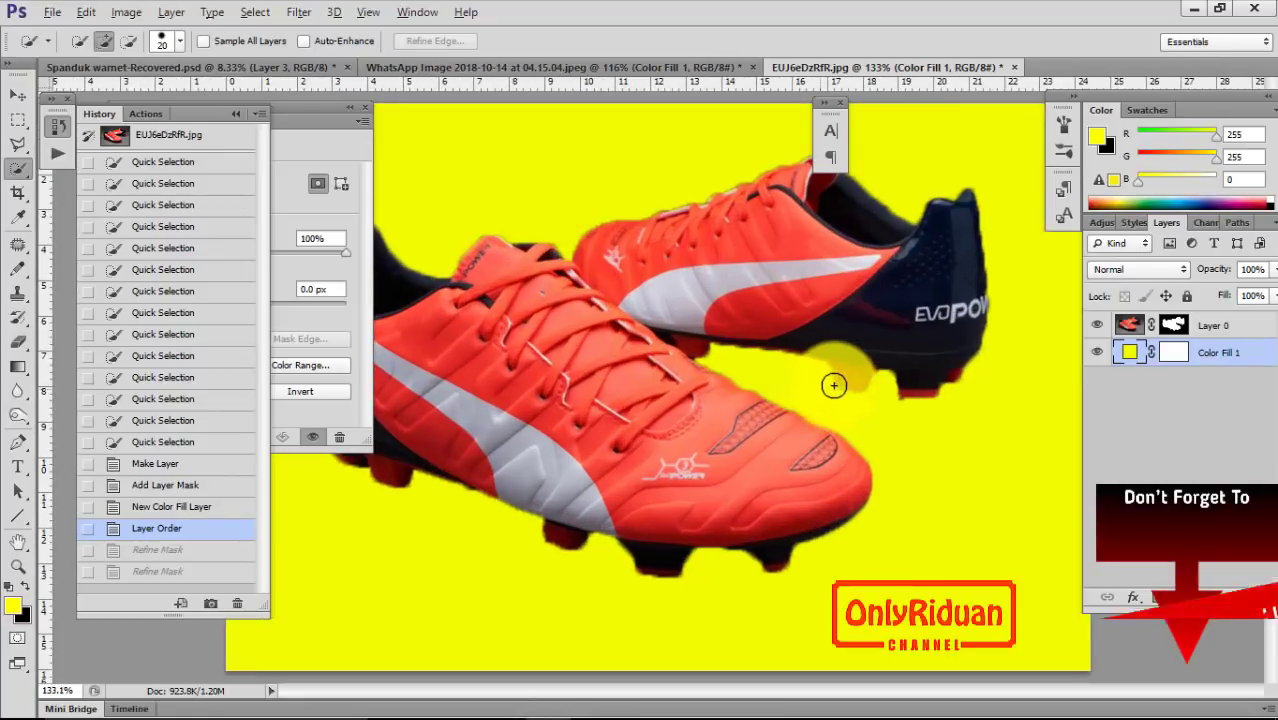
scroll(850, 373, "up", 1)
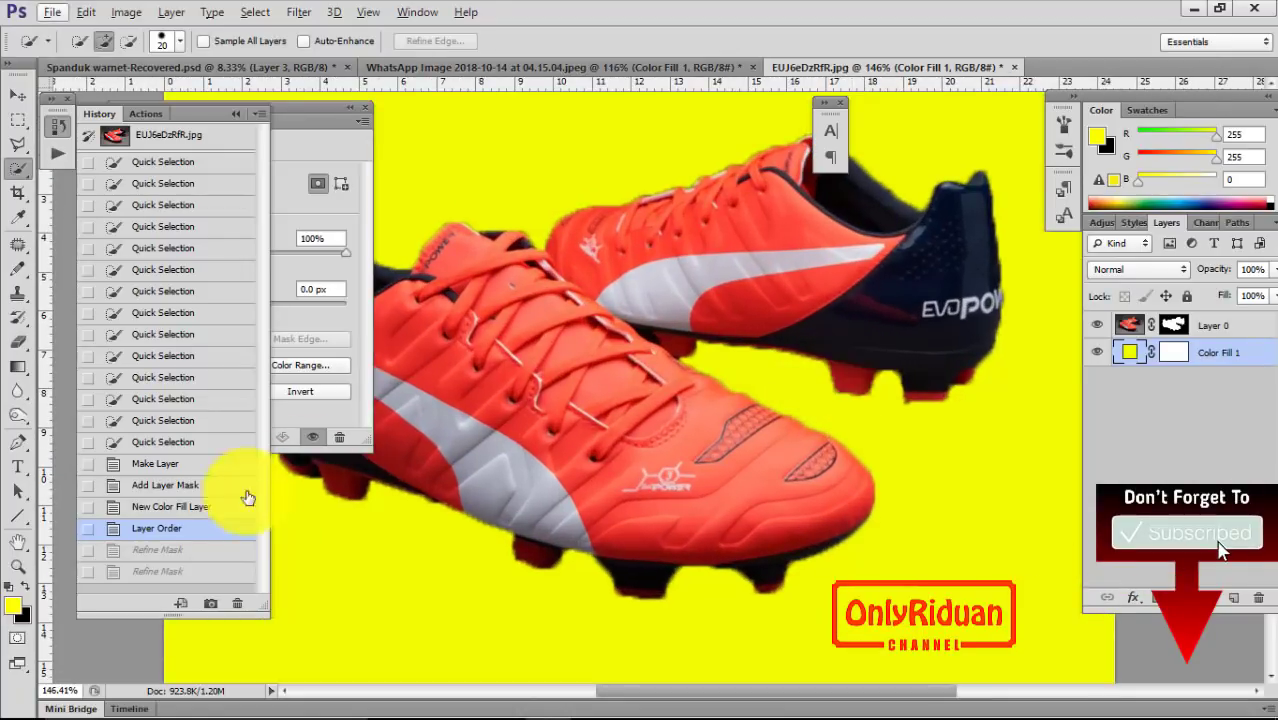
left_click(163, 571)
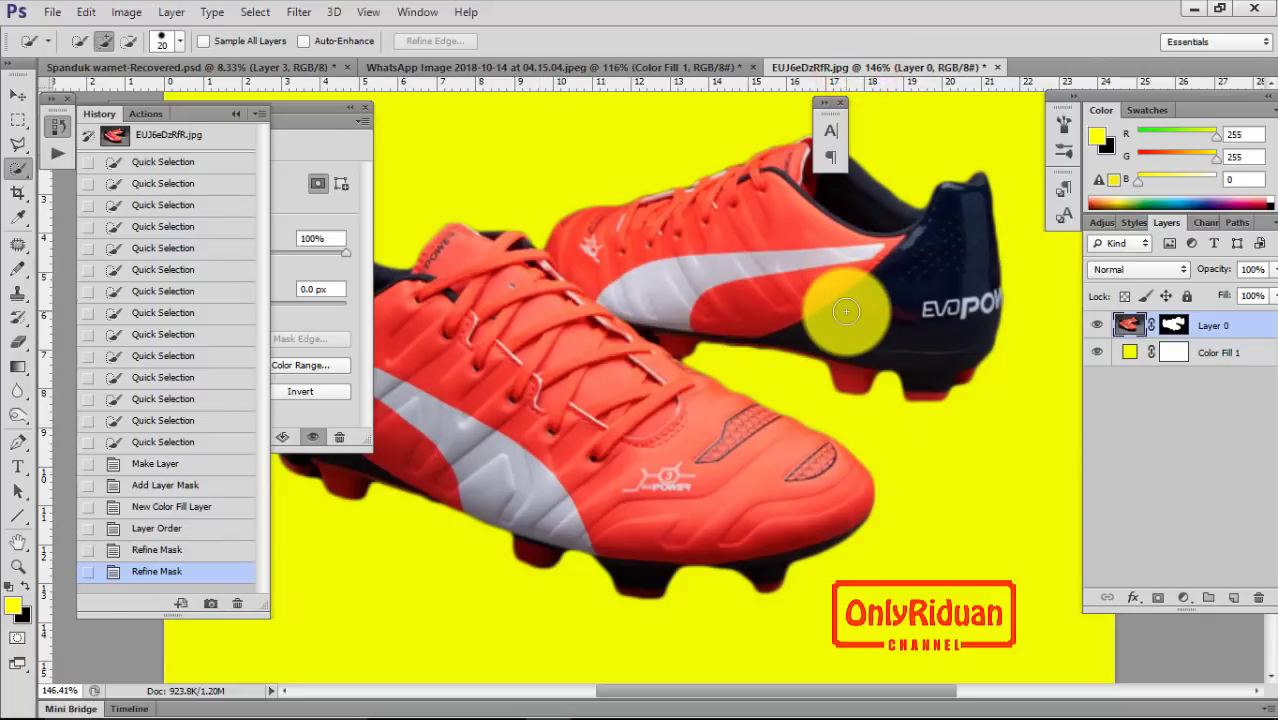
Step: Close the earlier WhatsApp portrait document without saving changes
left_click(643, 67)
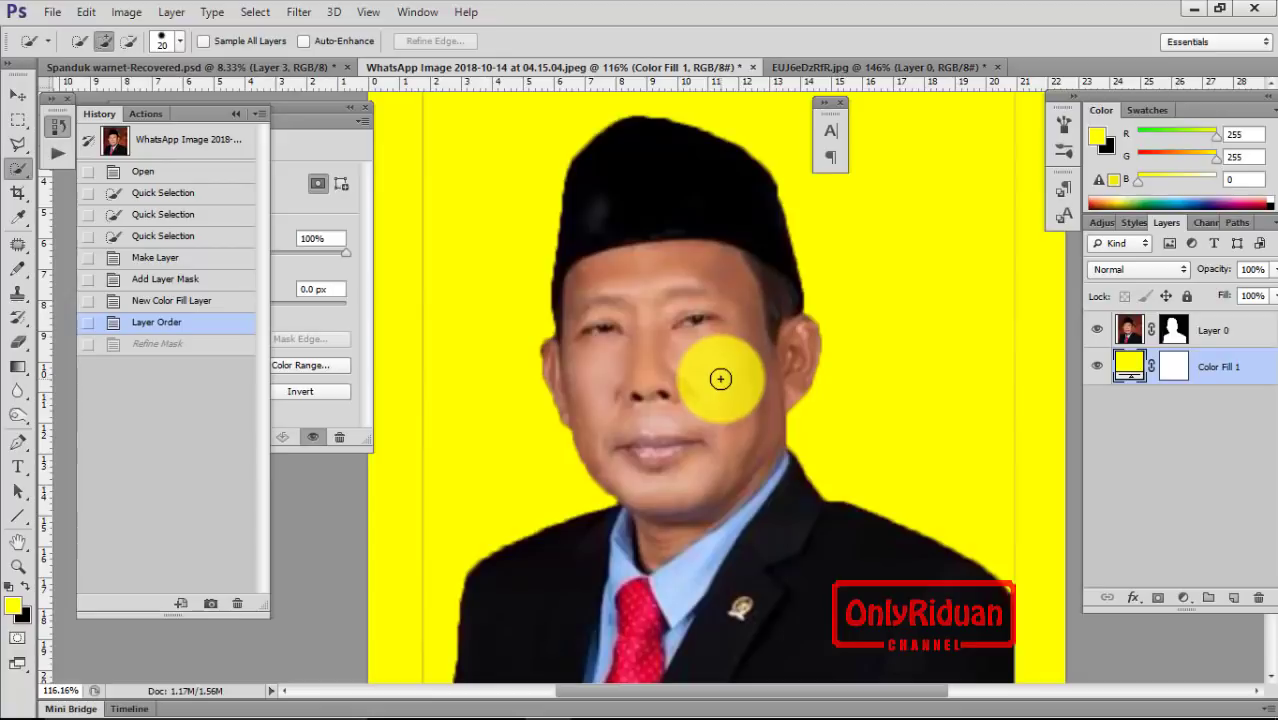
left_click(752, 67)
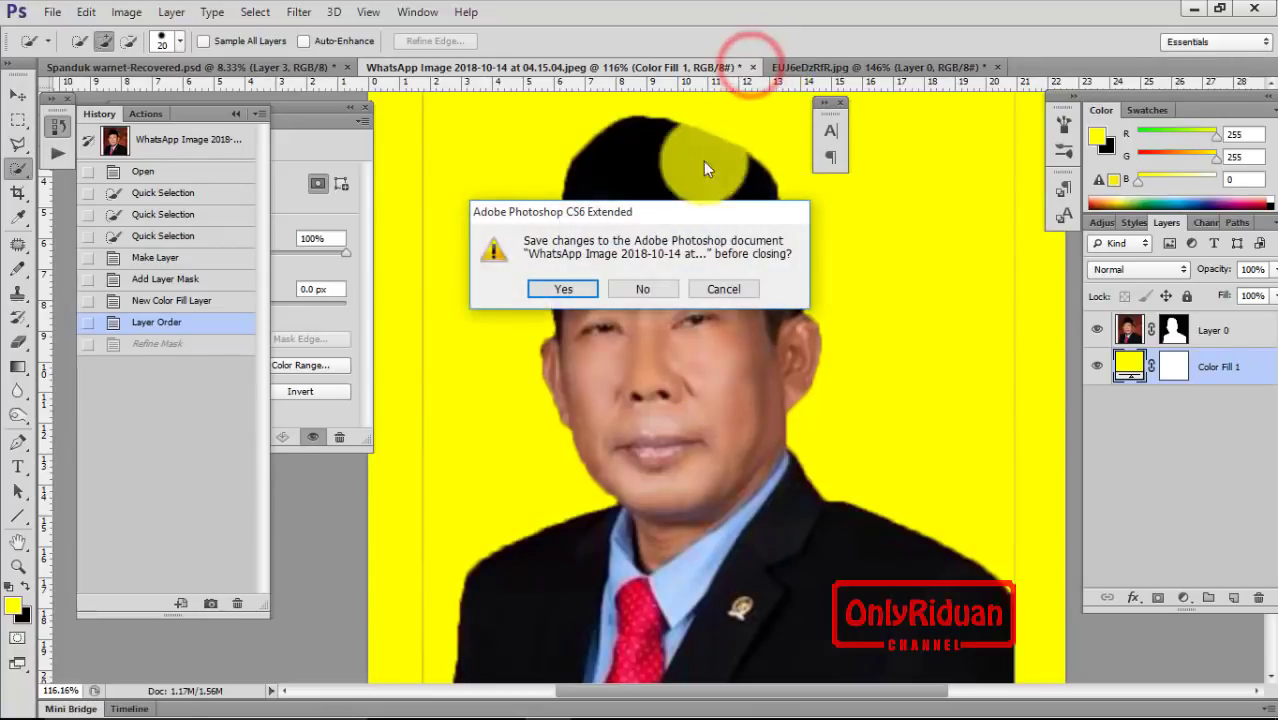
left_click(648, 289)
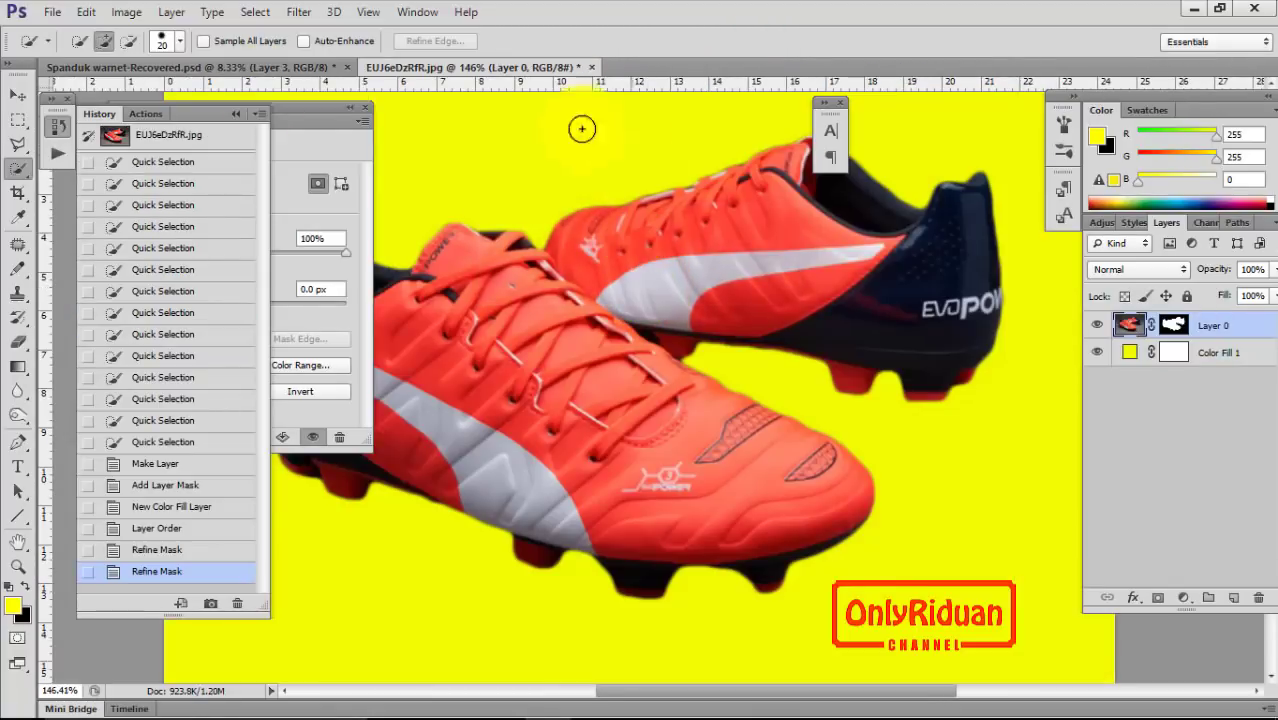
Step: Open WhatsApp Image 2018-10-14 at 04.15.04.jpeg from the Downloads folder
left_click(51, 12)
left_click(66, 57)
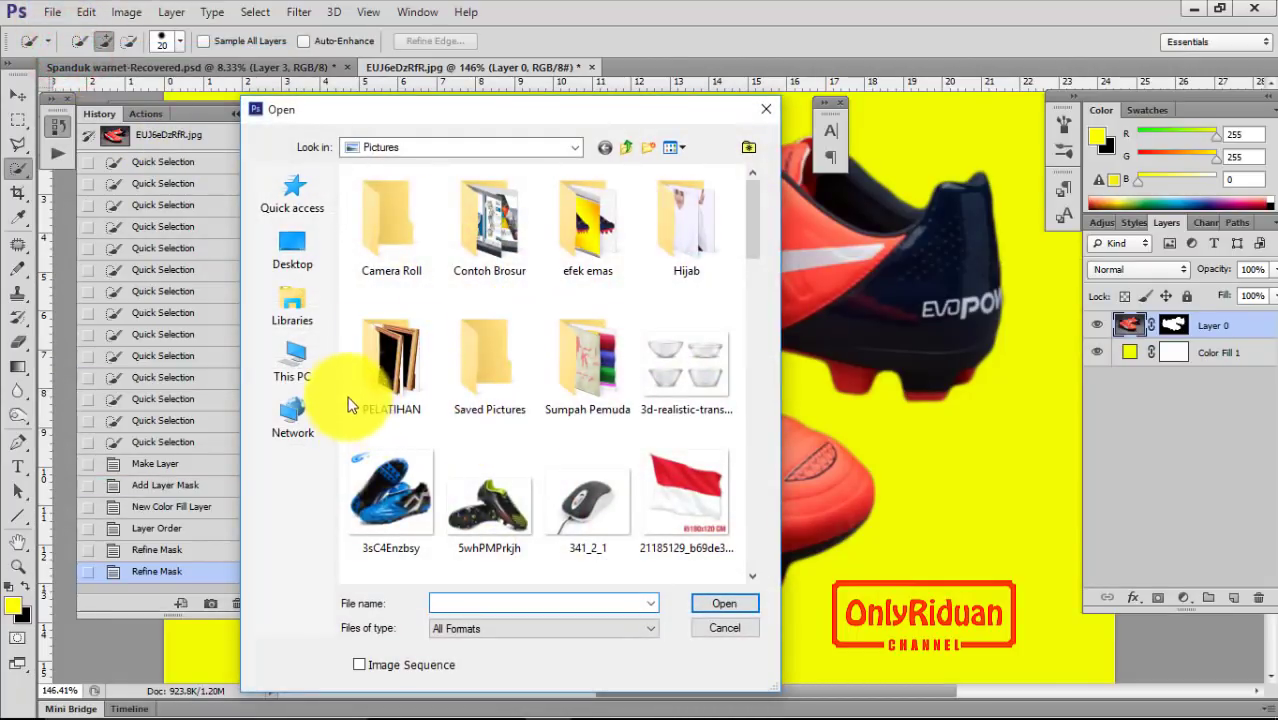
left_click(302, 362)
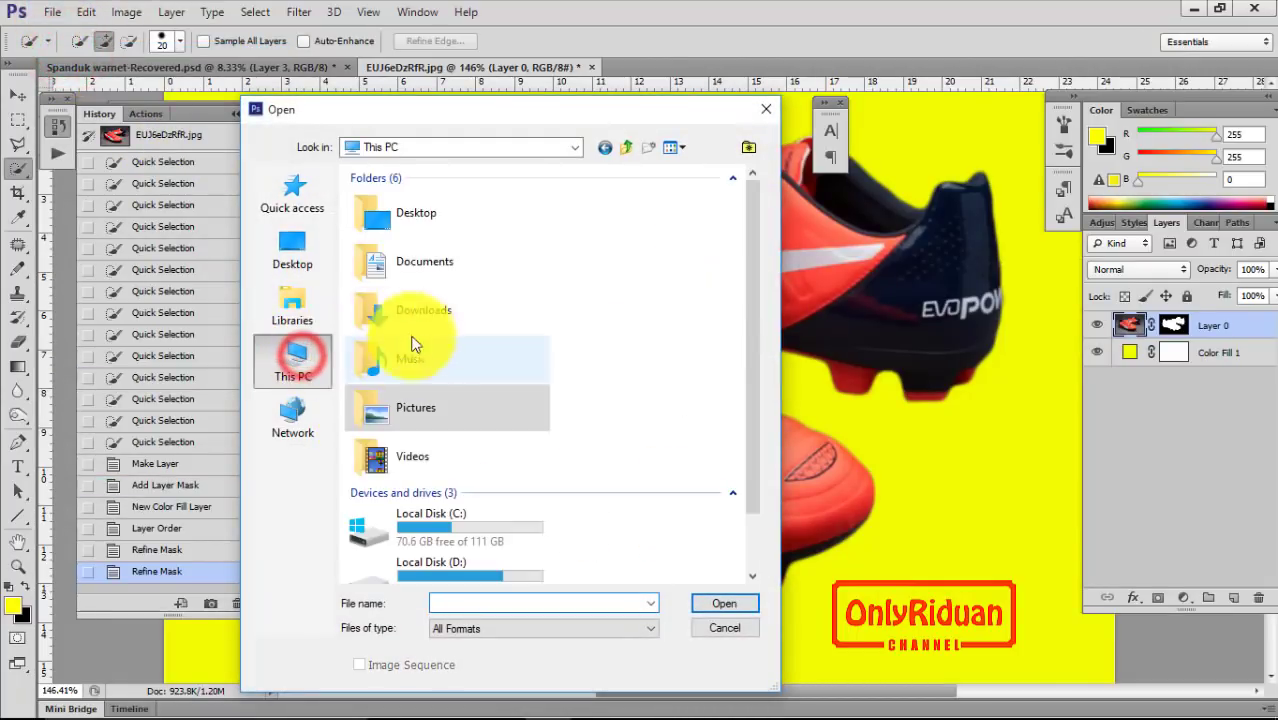
double_click(413, 318)
mouse_move(755, 215)
left_mouse_down()
mouse_move(765, 456)
mouse_move(790, 499)
mouse_move(795, 550)
left_mouse_up()
left_click(409, 315)
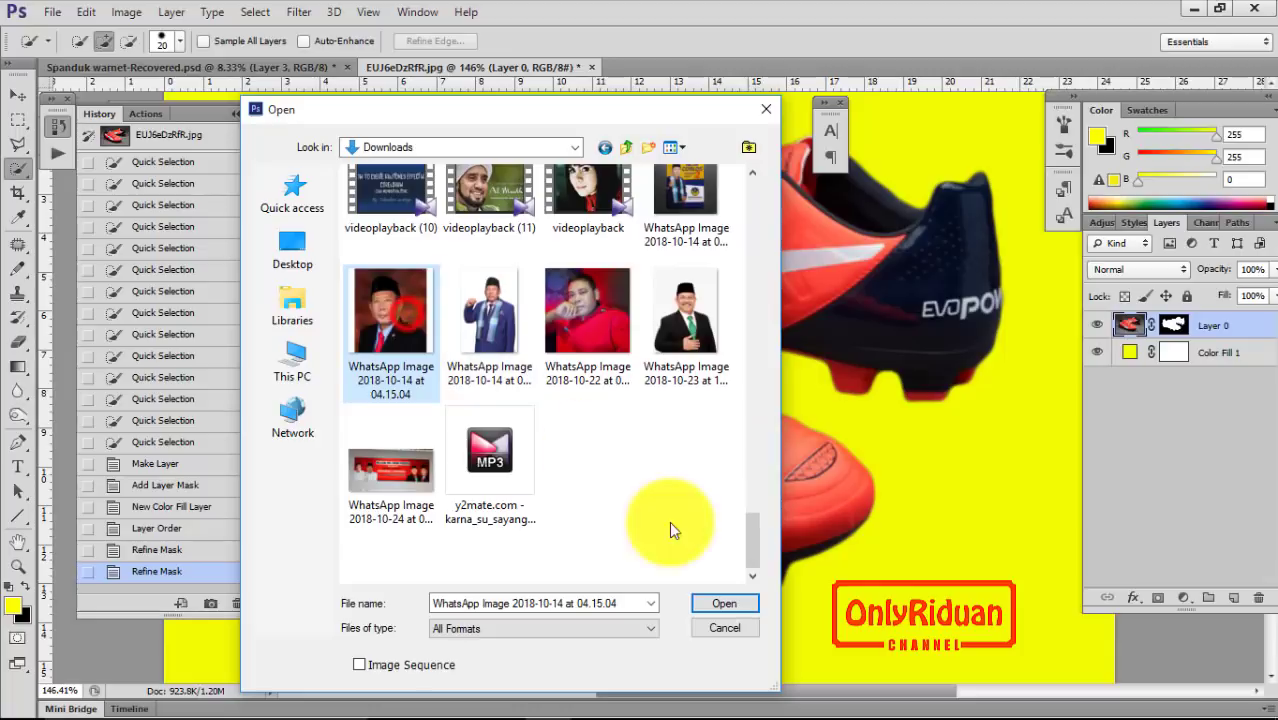
left_click(714, 602)
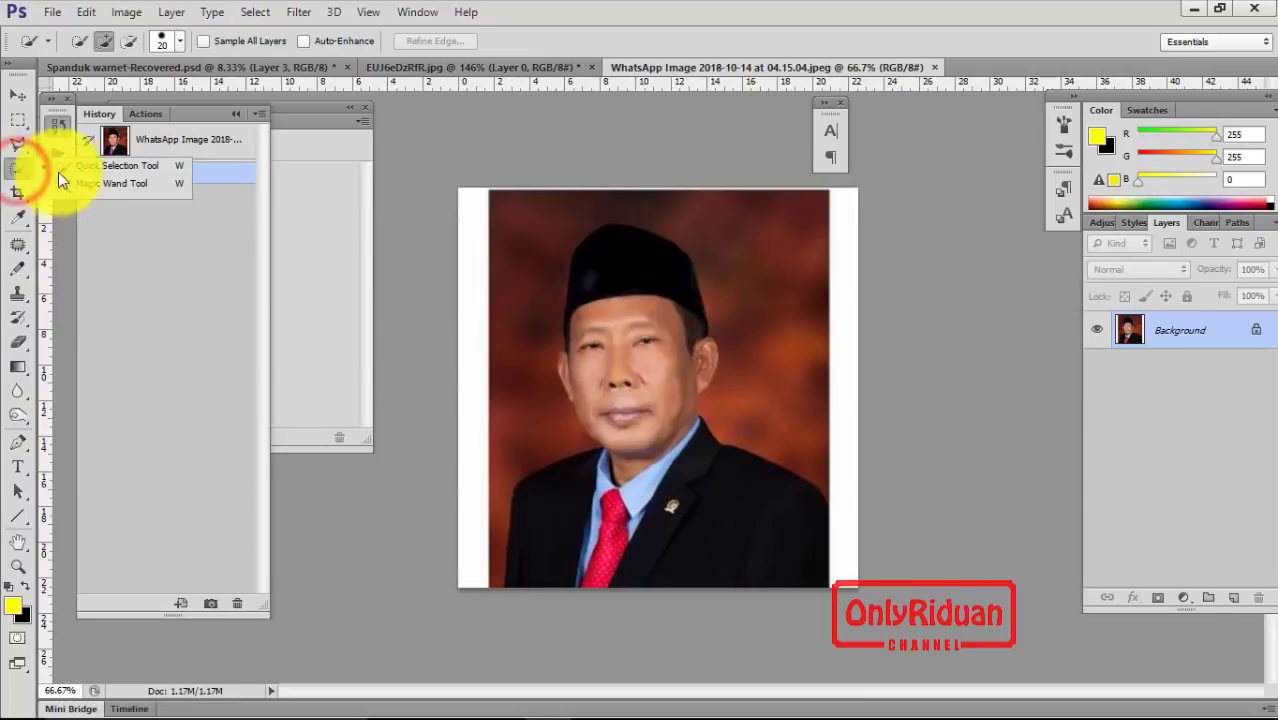
left_click(88, 163)
Step: Quick-select the man's suit, face and cap, then add a layer mask hiding the background
left_click_drag(538, 573, 620, 251)
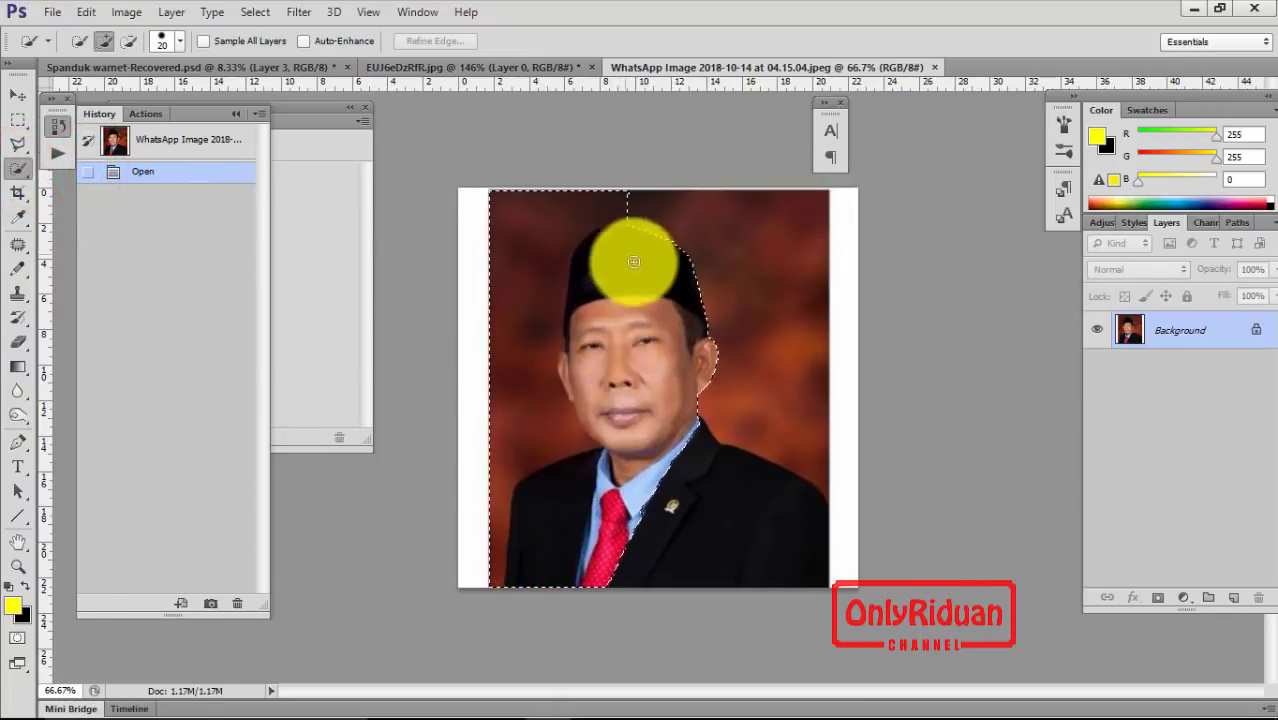
left_click_drag(633, 261, 693, 433)
left_click_drag(485, 556, 543, 585)
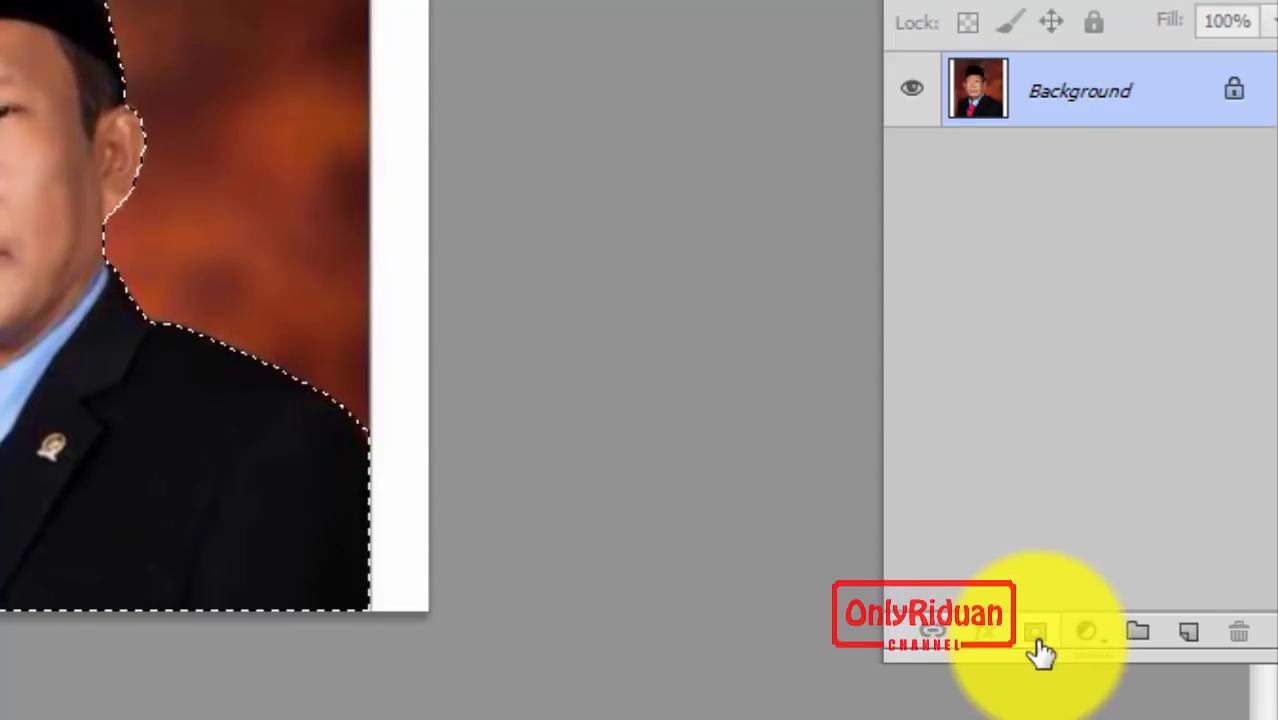
left_click(1036, 636)
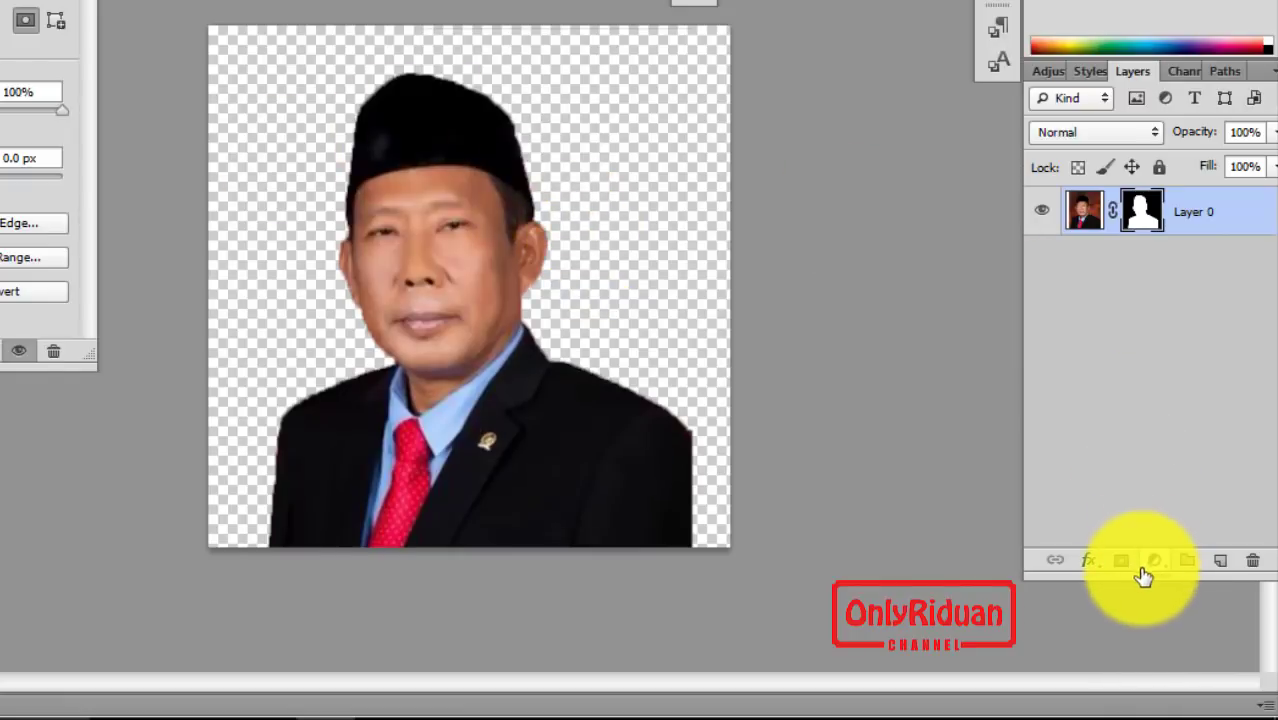
Step: Add a yellow ffff00 Solid Color fill layer and place it beneath the masked man
left_click(1155, 565)
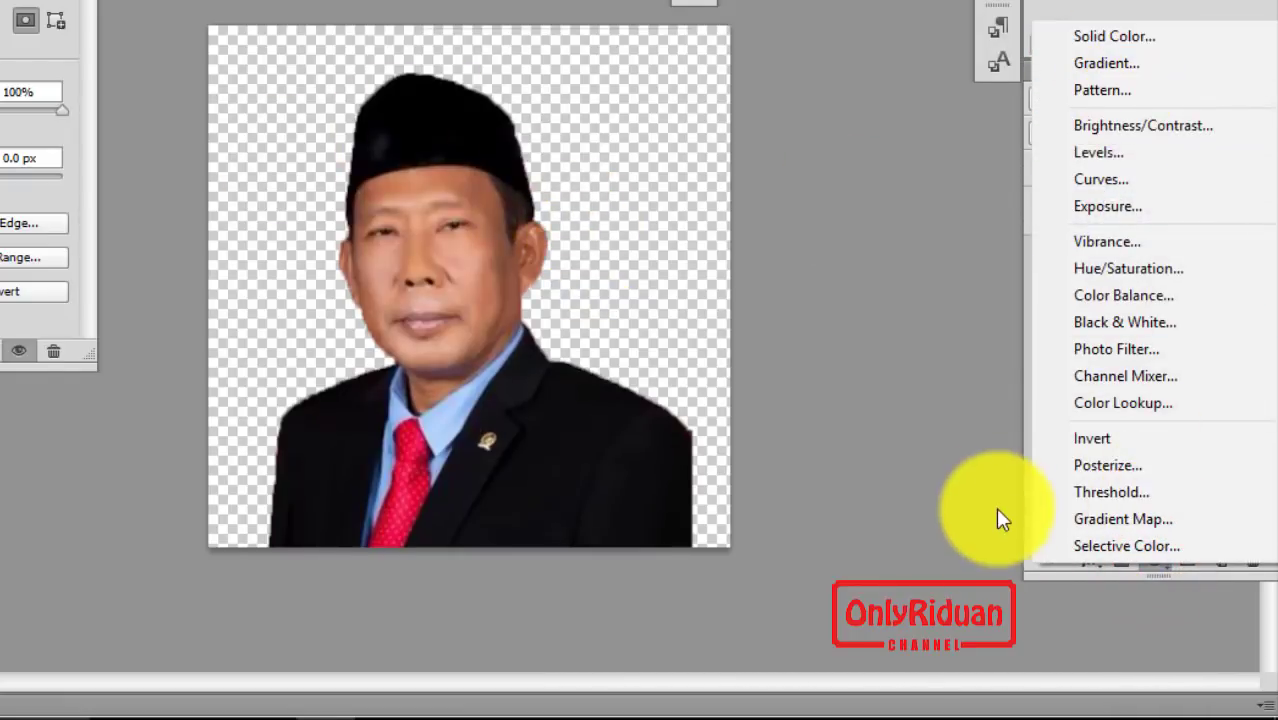
left_click(987, 447)
left_click(1155, 561)
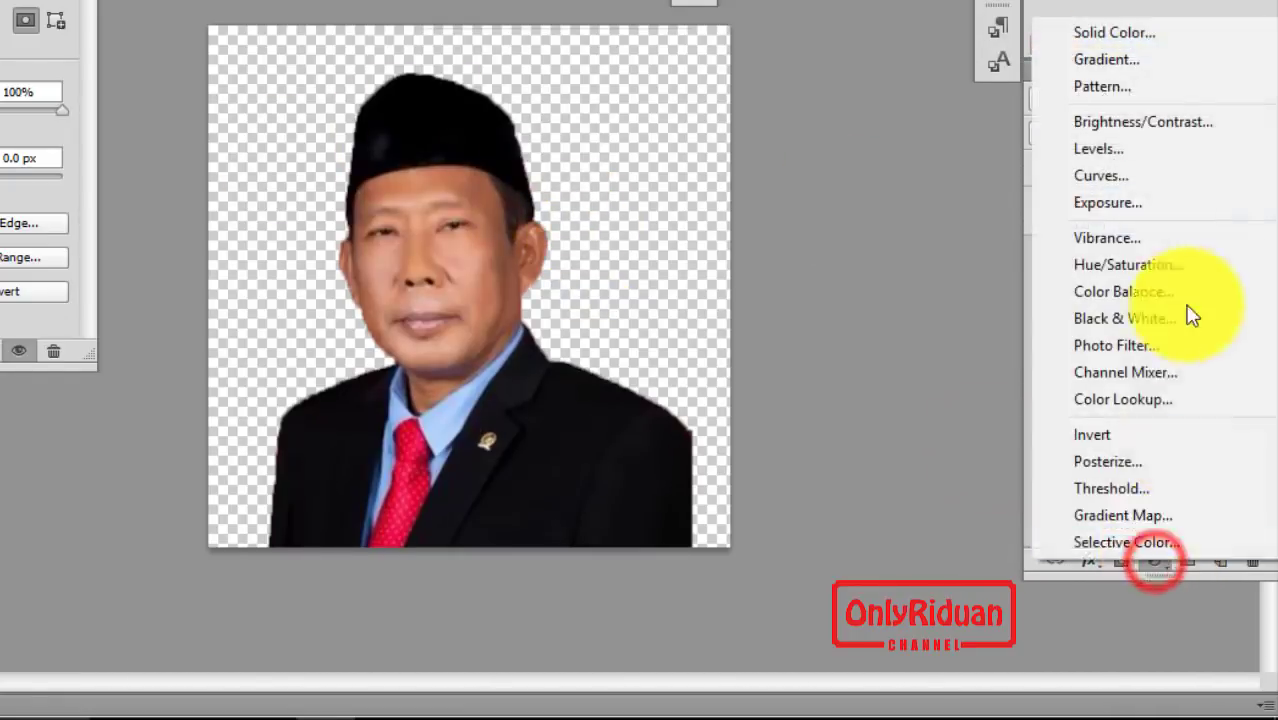
left_click(1135, 34)
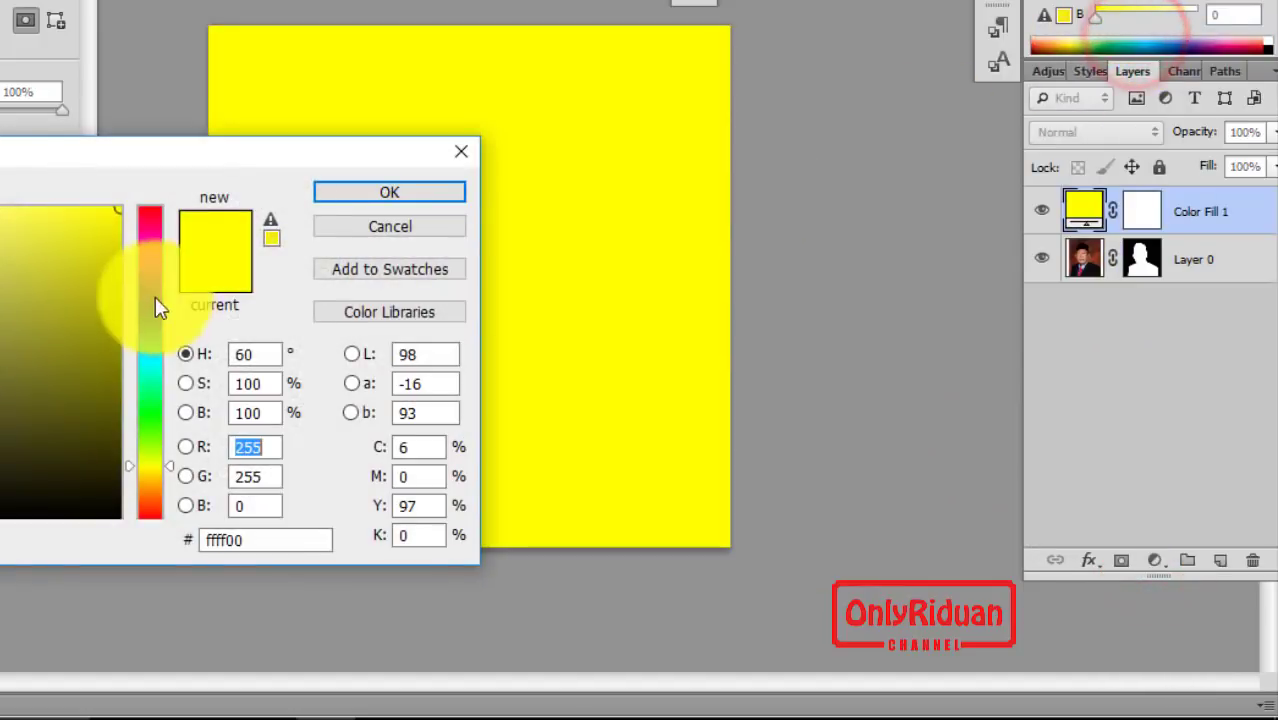
left_click(389, 200)
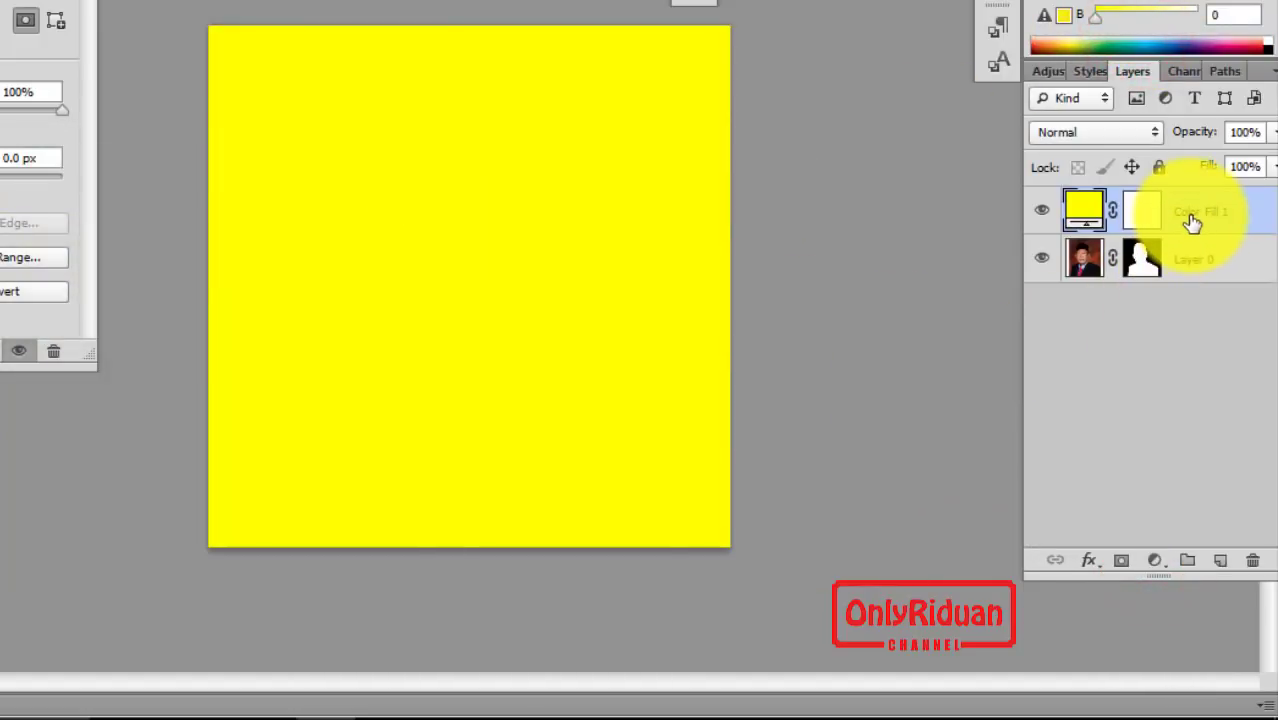
left_click_drag(1187, 218, 1182, 275)
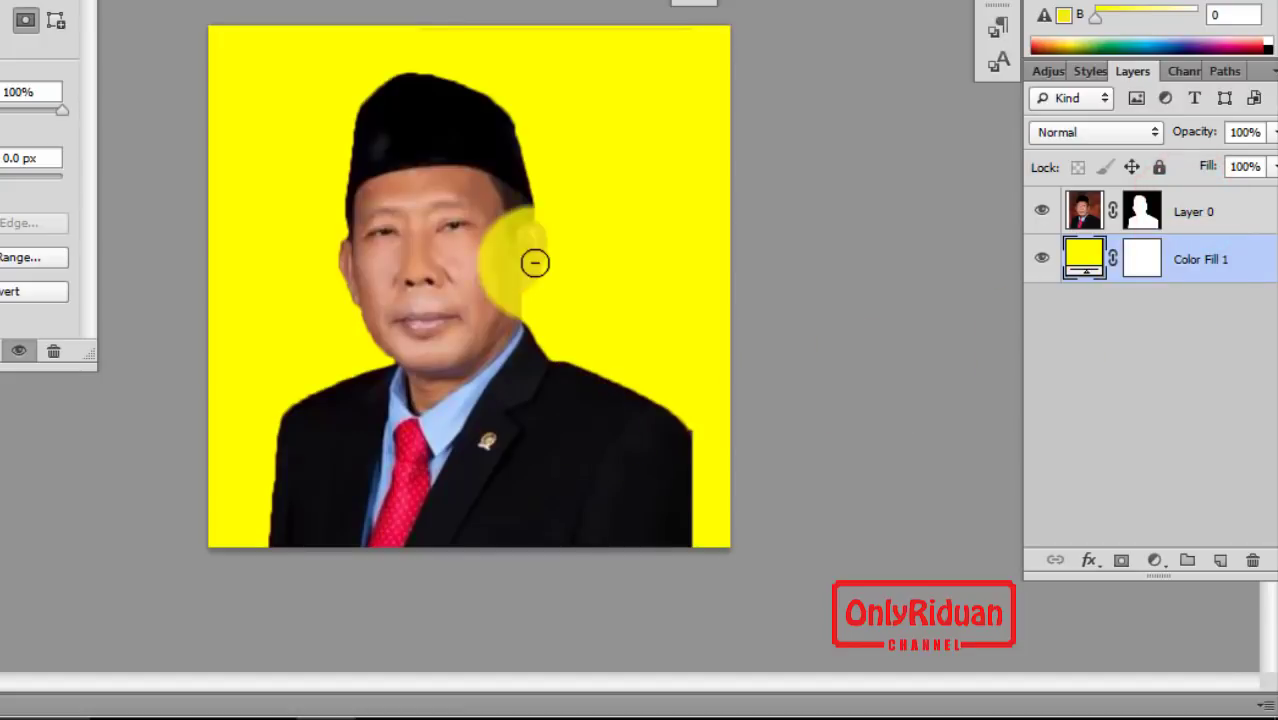
scroll(650, 228, "up", 3)
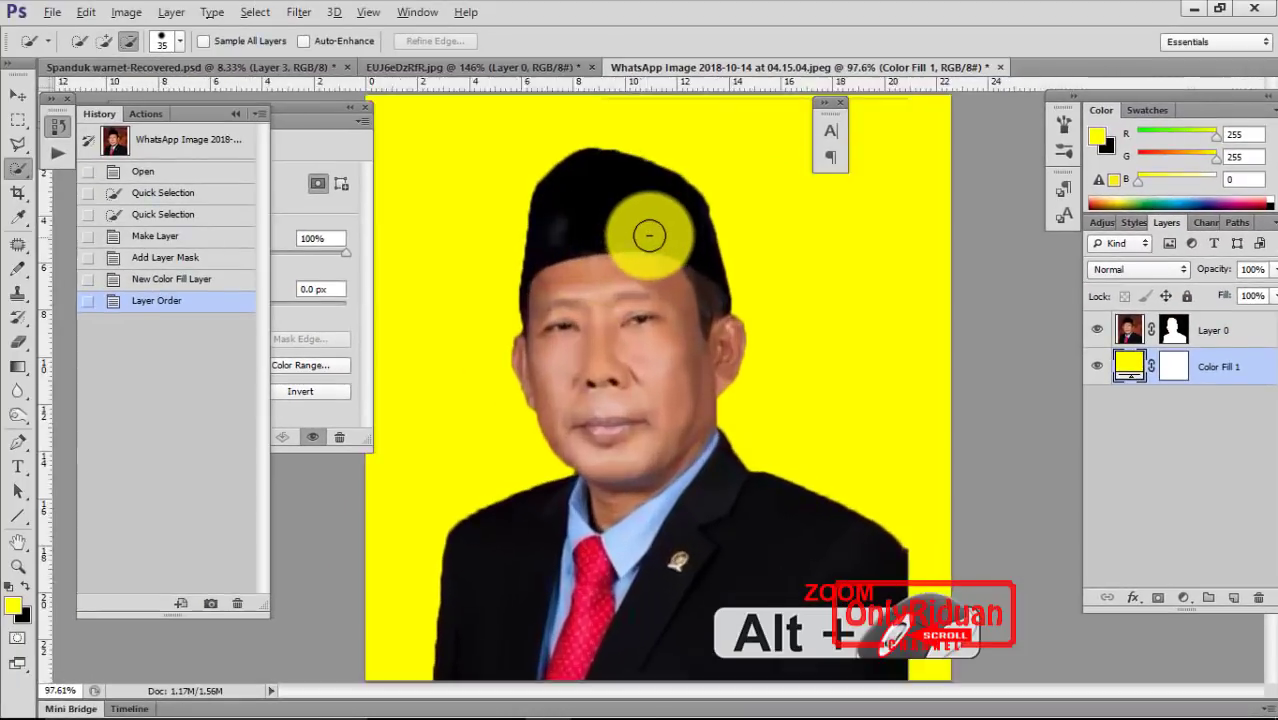
scroll(682, 206, "up", 3)
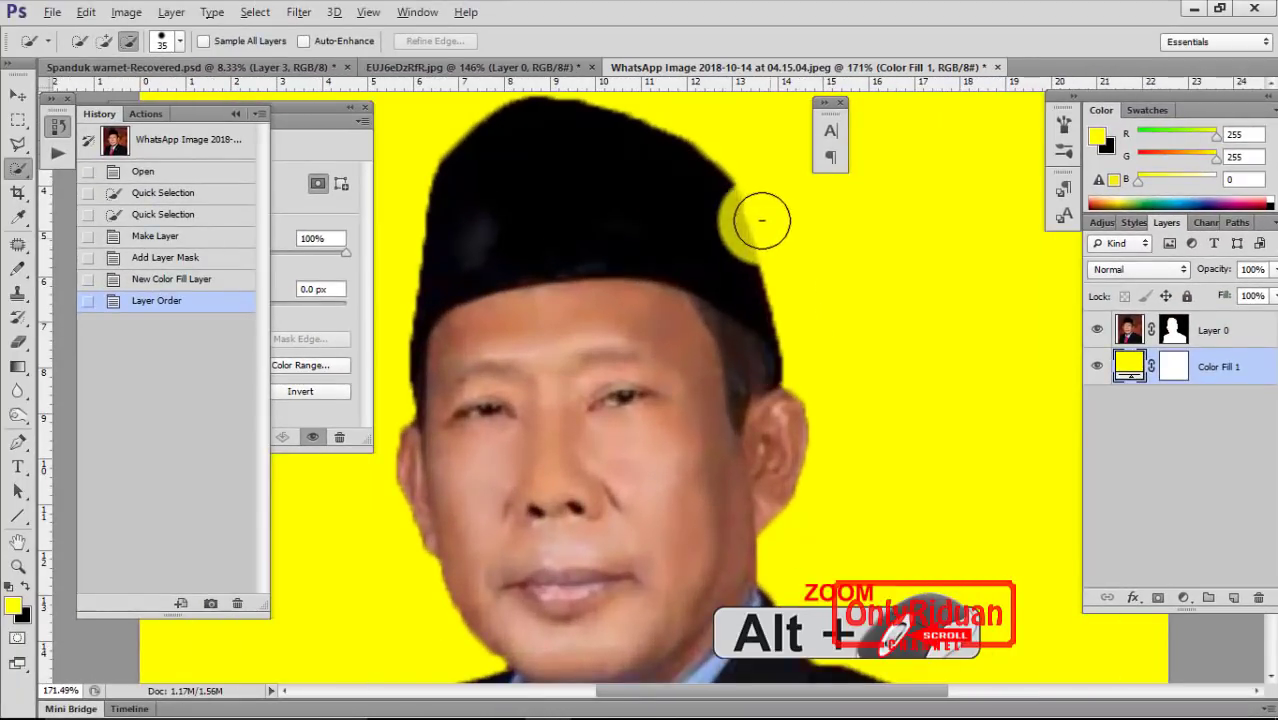
scroll(711, 245, "down", 3)
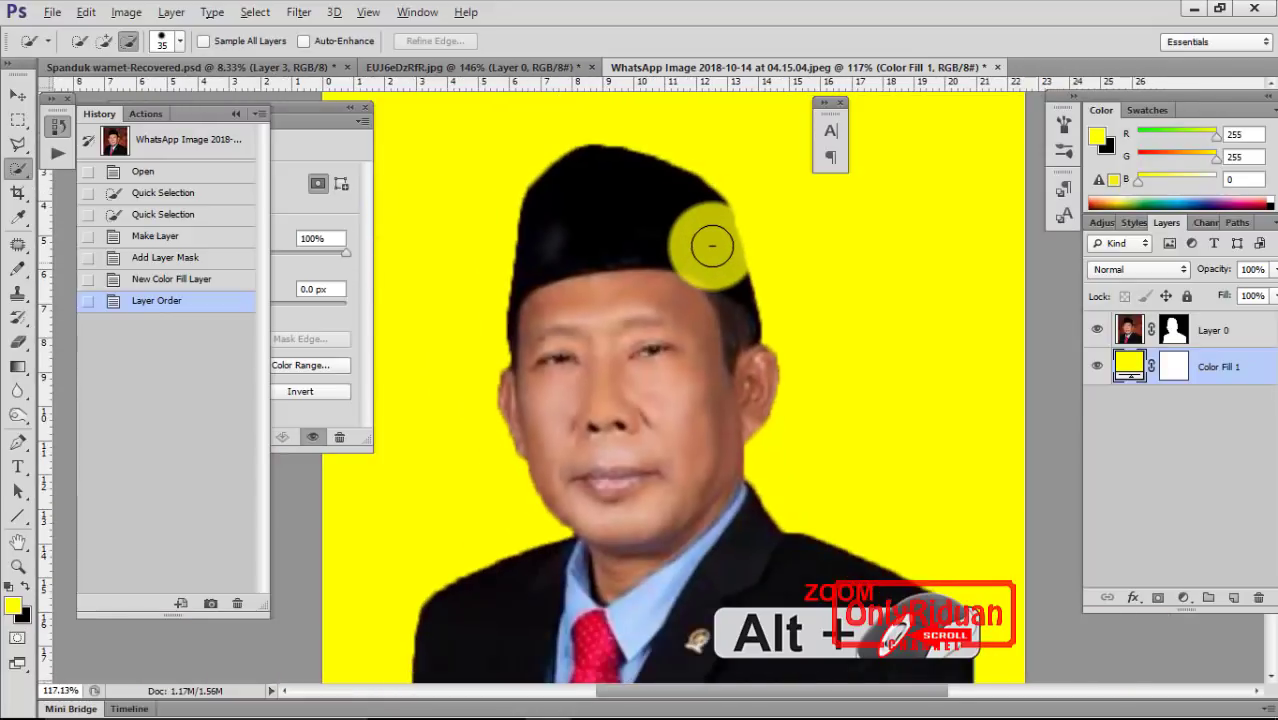
scroll(711, 245, "down", 1)
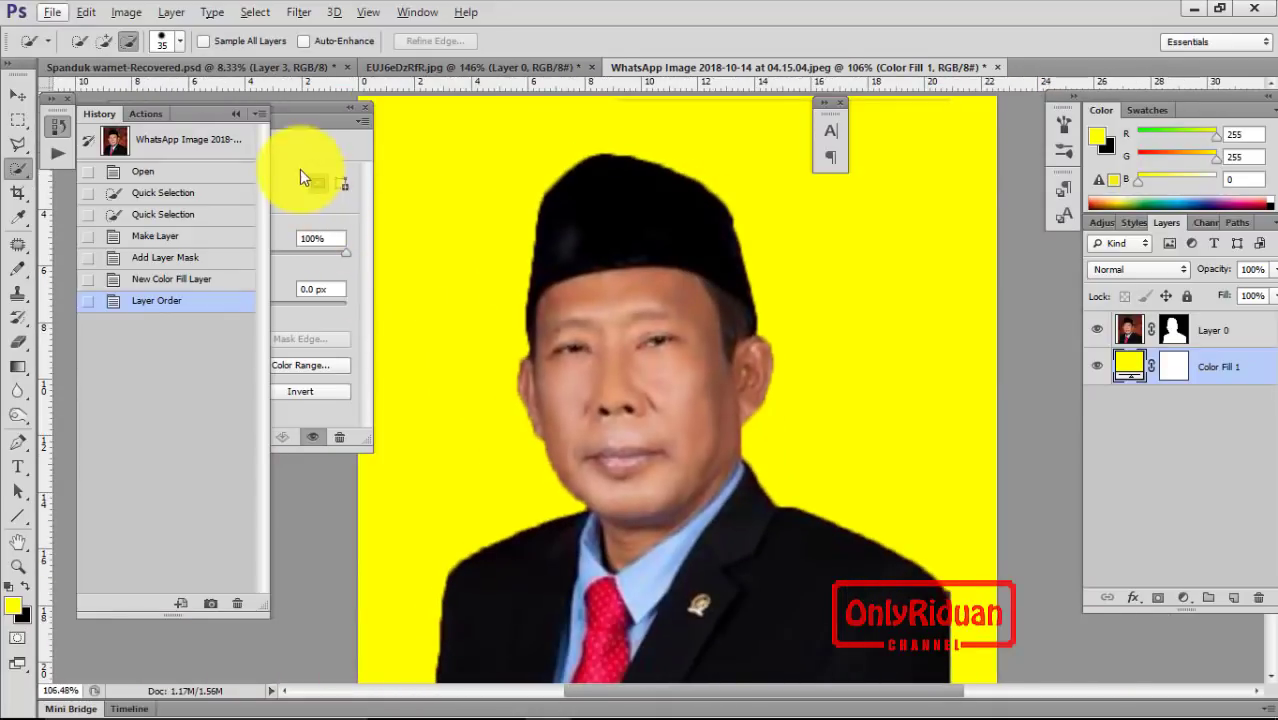
Step: Reposition the mask Properties panel, select Layer 0's mask, and open Mask Edge refinement
left_click(233, 118)
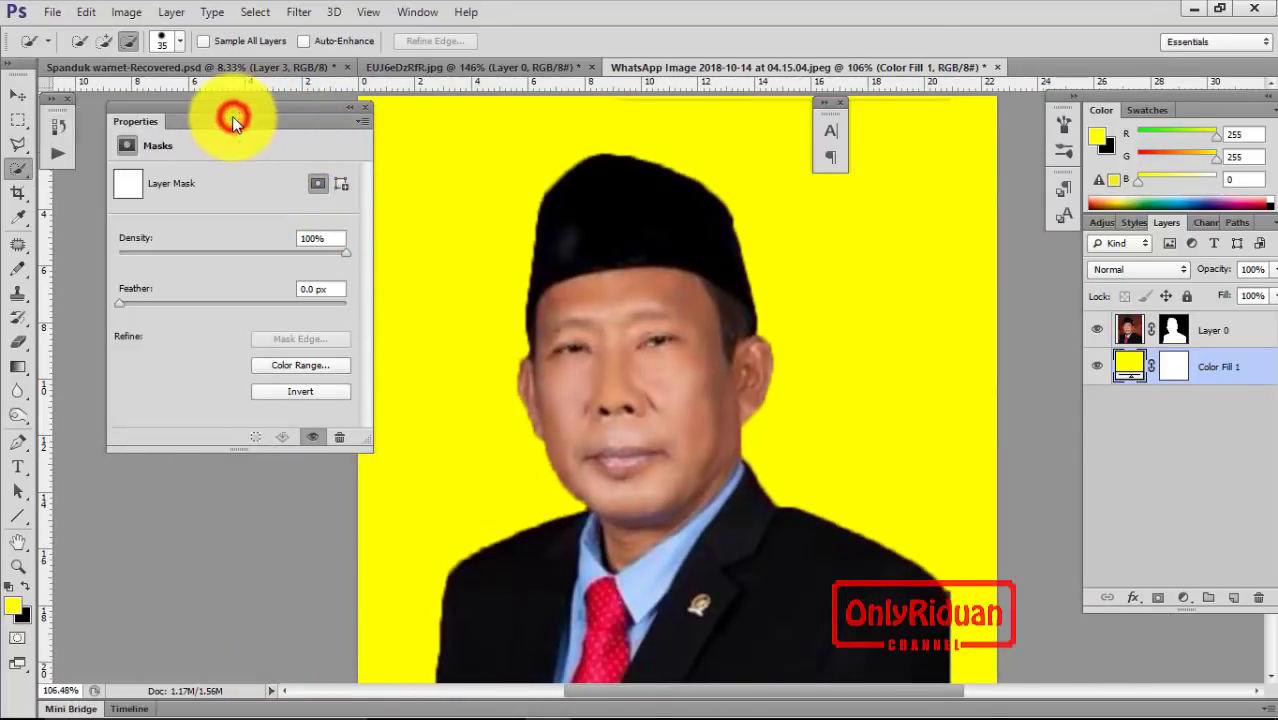
left_click_drag(328, 108, 298, 129)
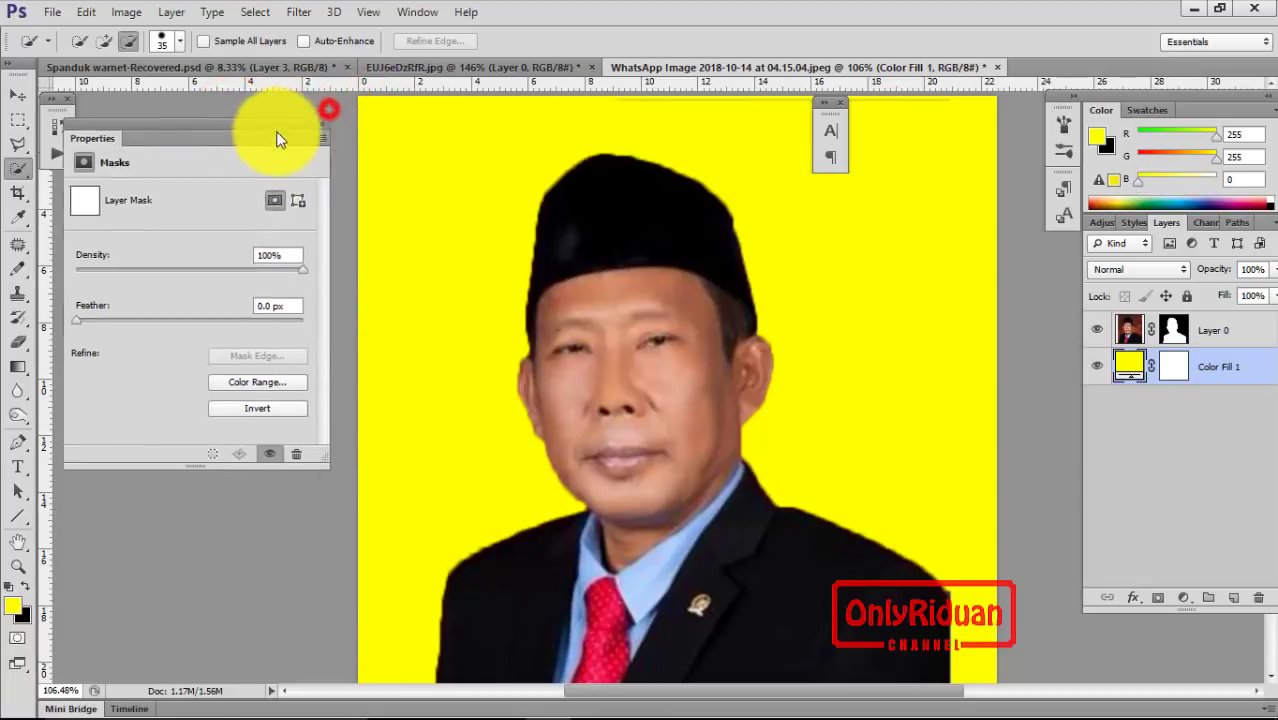
left_click(335, 128)
left_click(410, 12)
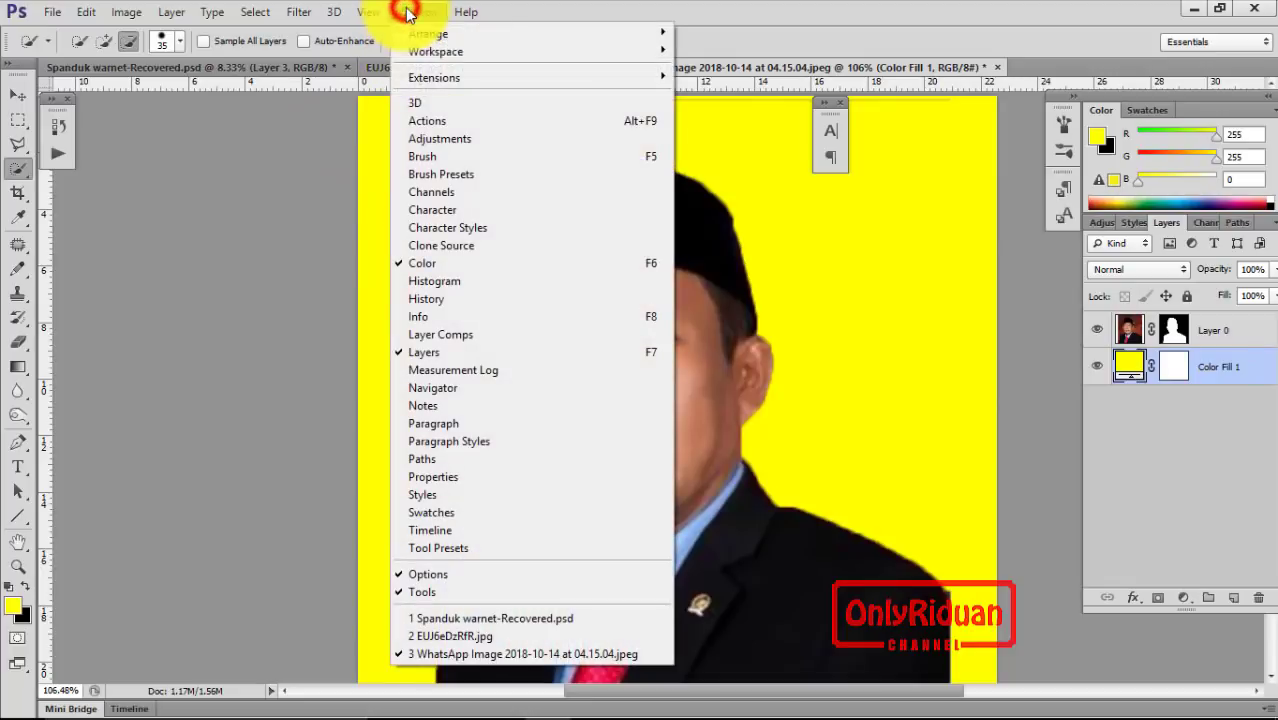
left_click(447, 479)
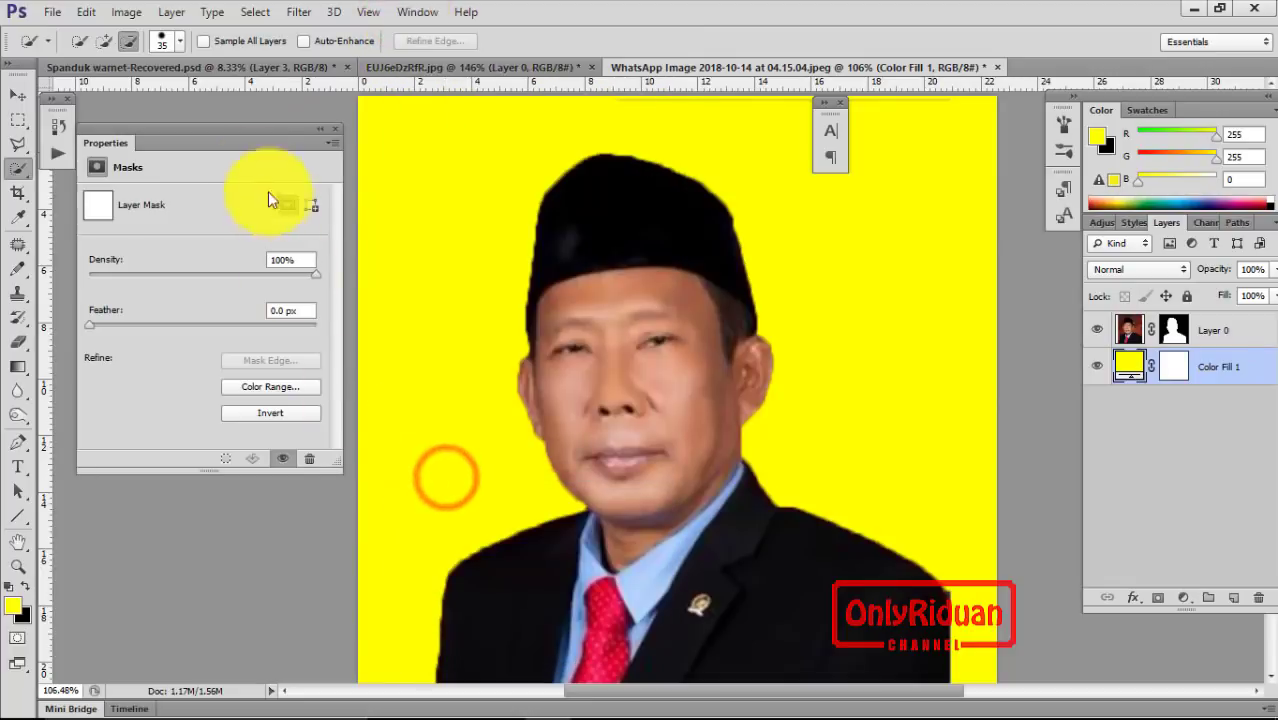
left_click_drag(245, 130, 261, 140)
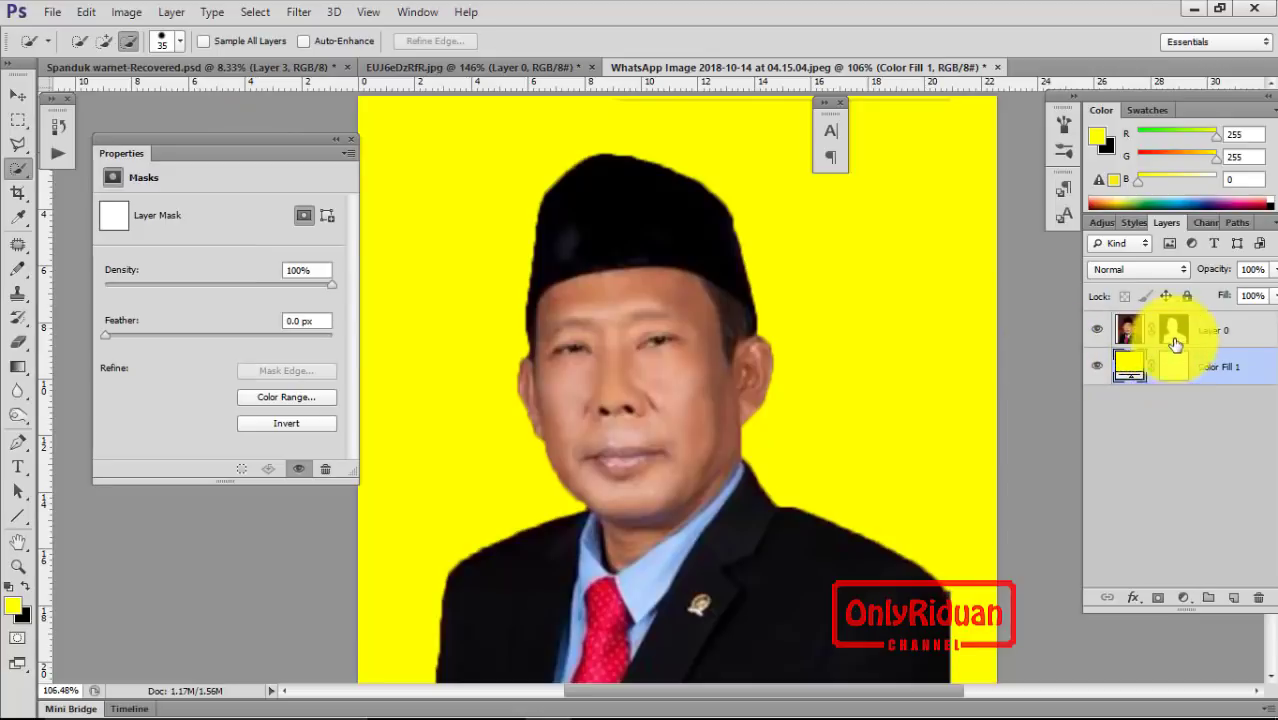
left_click_drag(1174, 366, 1176, 337)
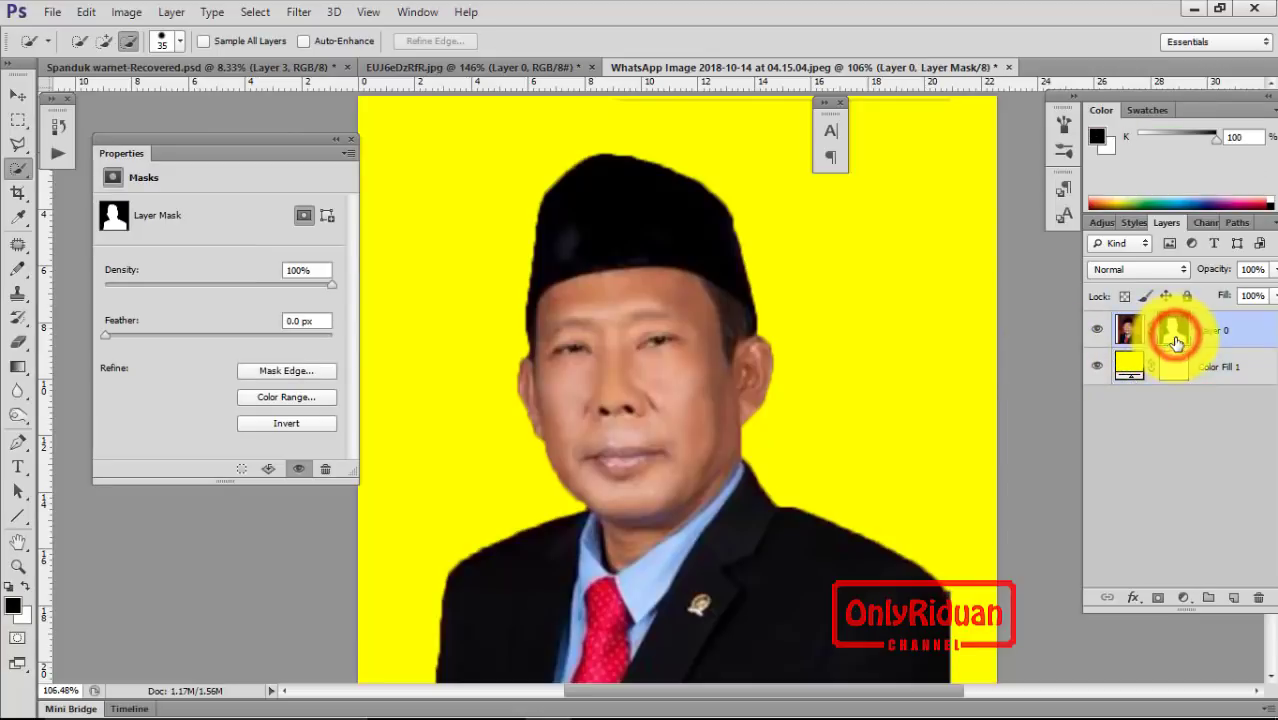
left_click(286, 377)
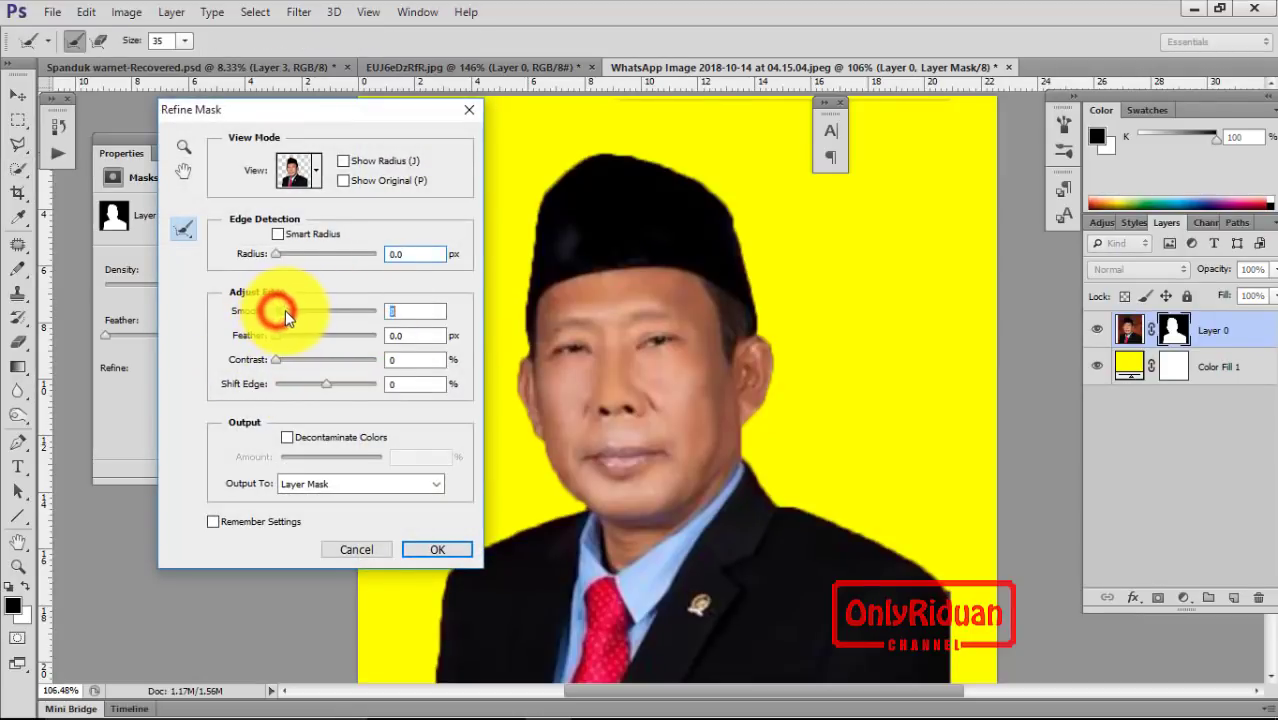
Step: Set Smooth 13, Feather 1.6 px and Contrast 43, trying Shift Edge values around the hat
left_click_drag(285, 316, 289, 314)
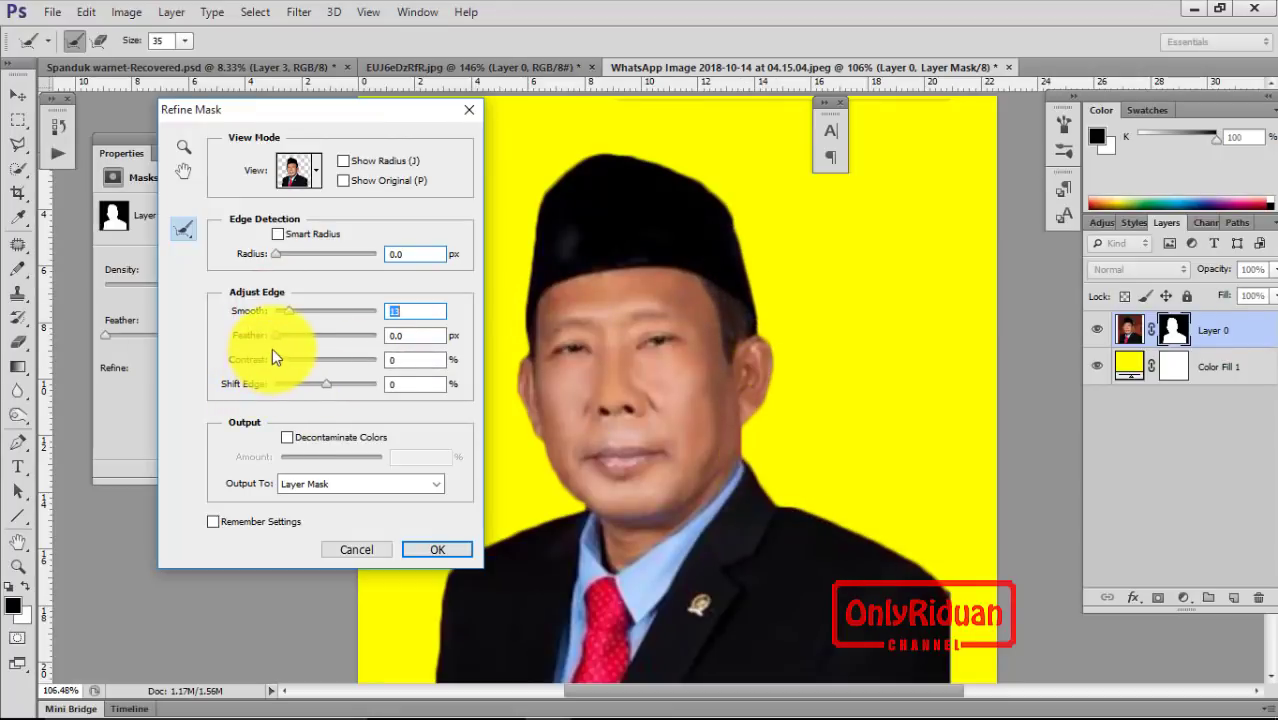
left_click_drag(275, 338, 284, 338)
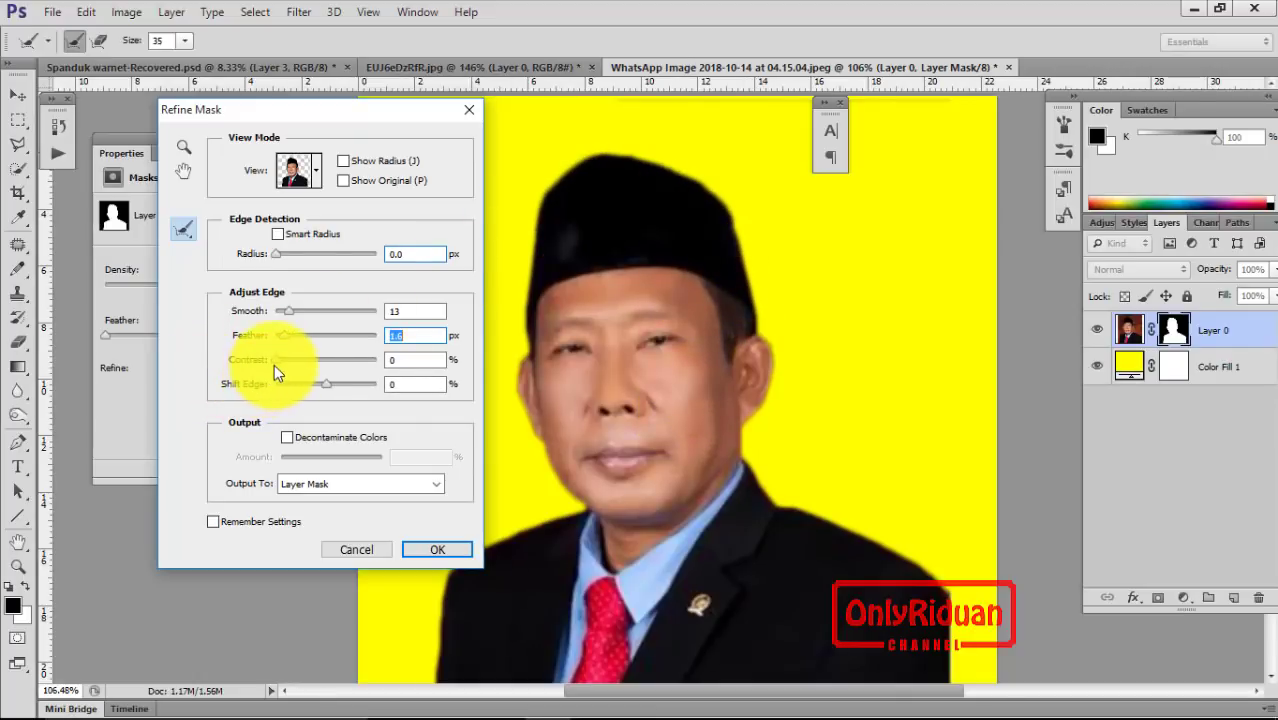
left_click_drag(276, 360, 295, 361)
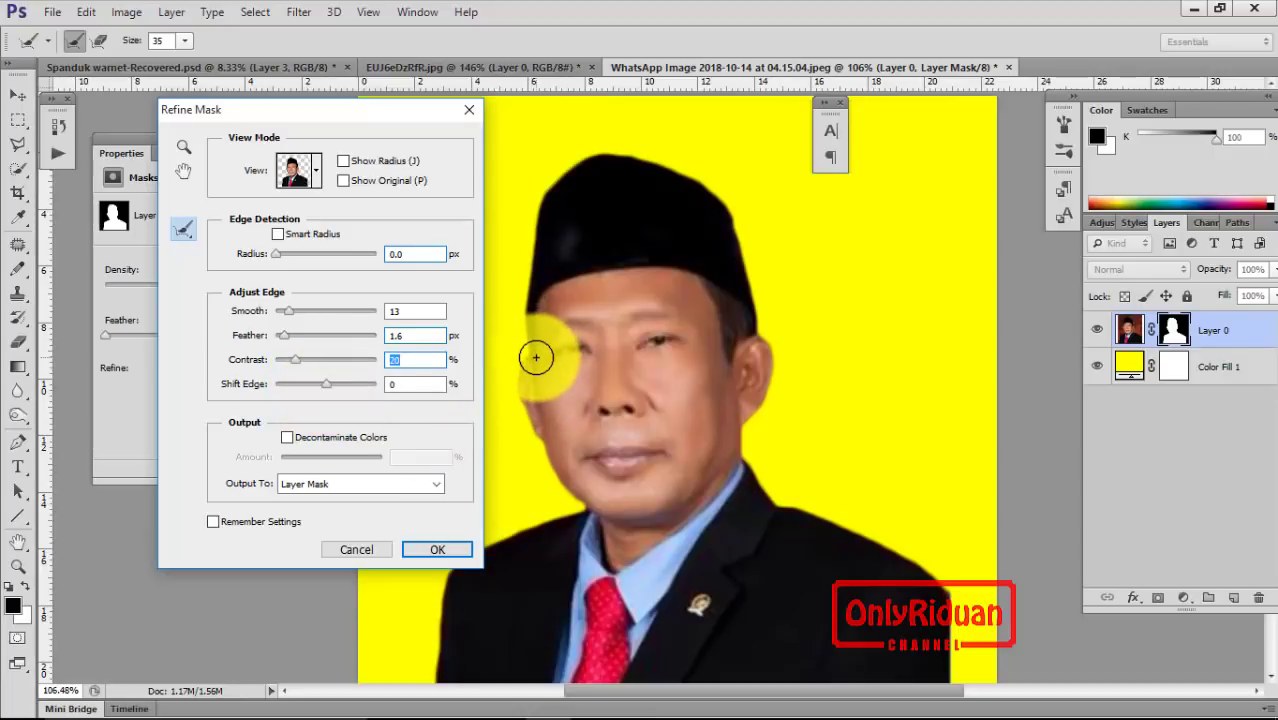
left_click_drag(324, 383, 320, 383)
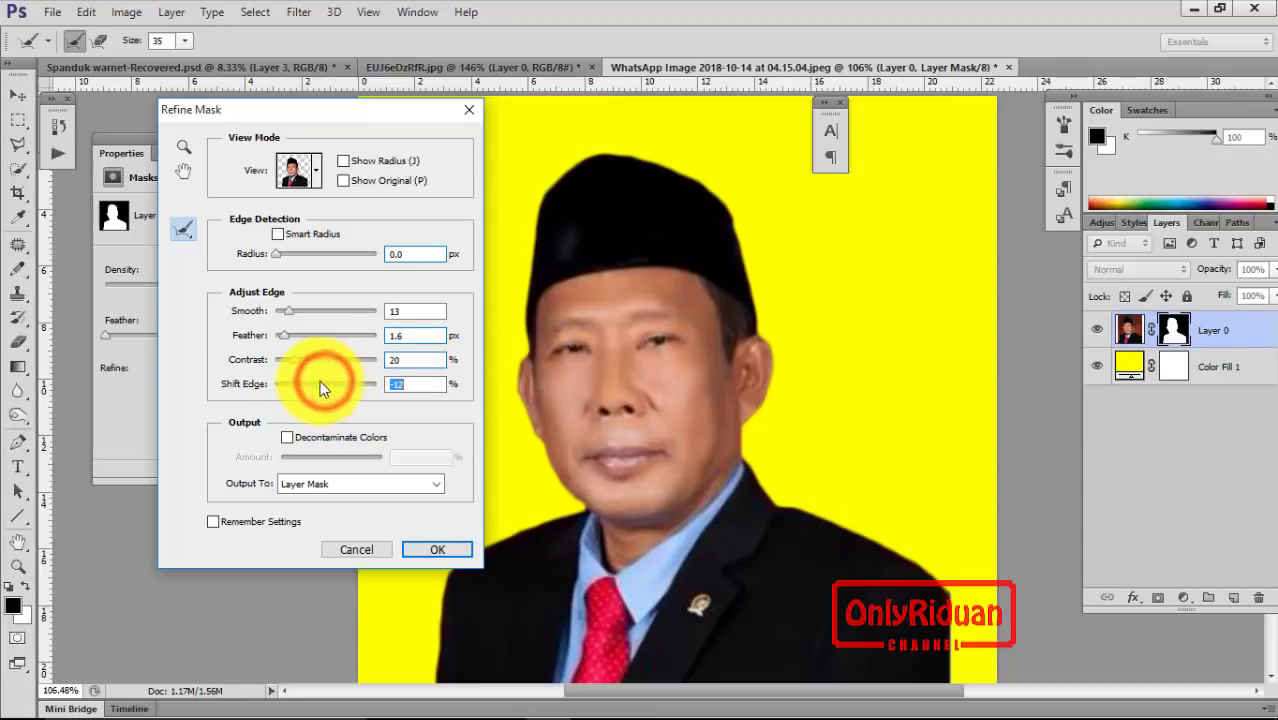
left_click_drag(555, 349, 779, 405)
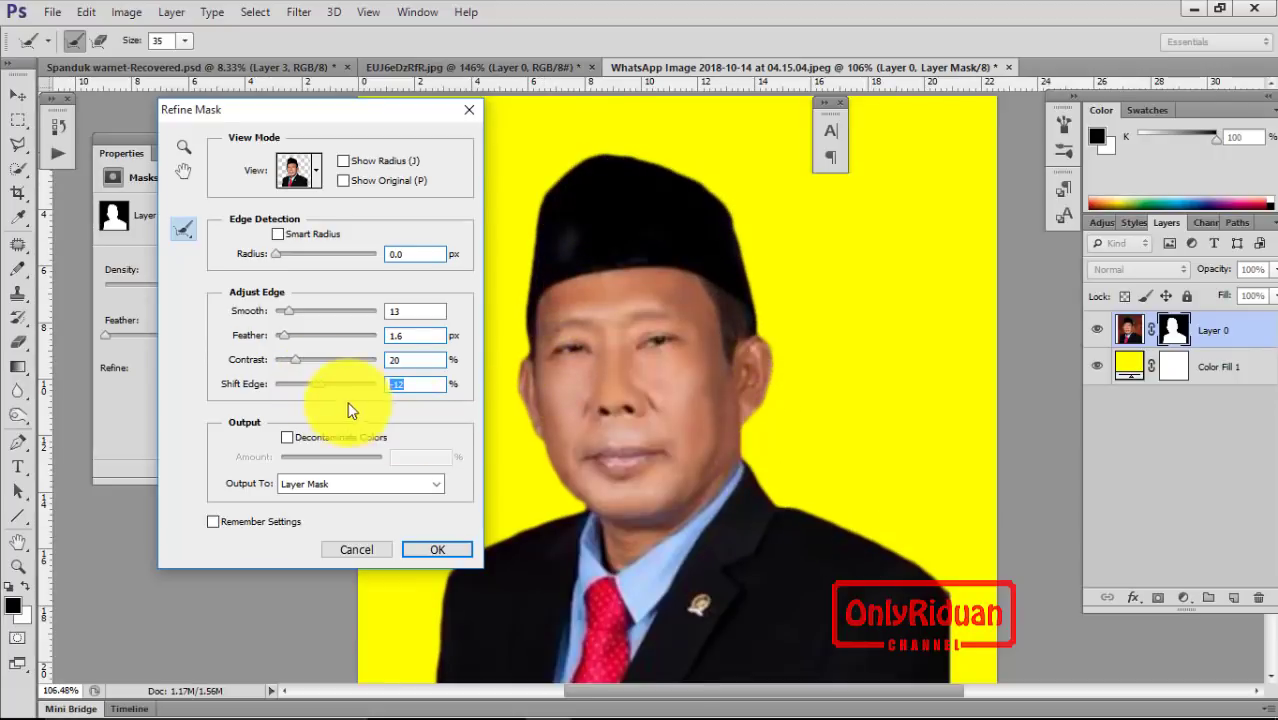
left_click_drag(320, 383, 343, 386)
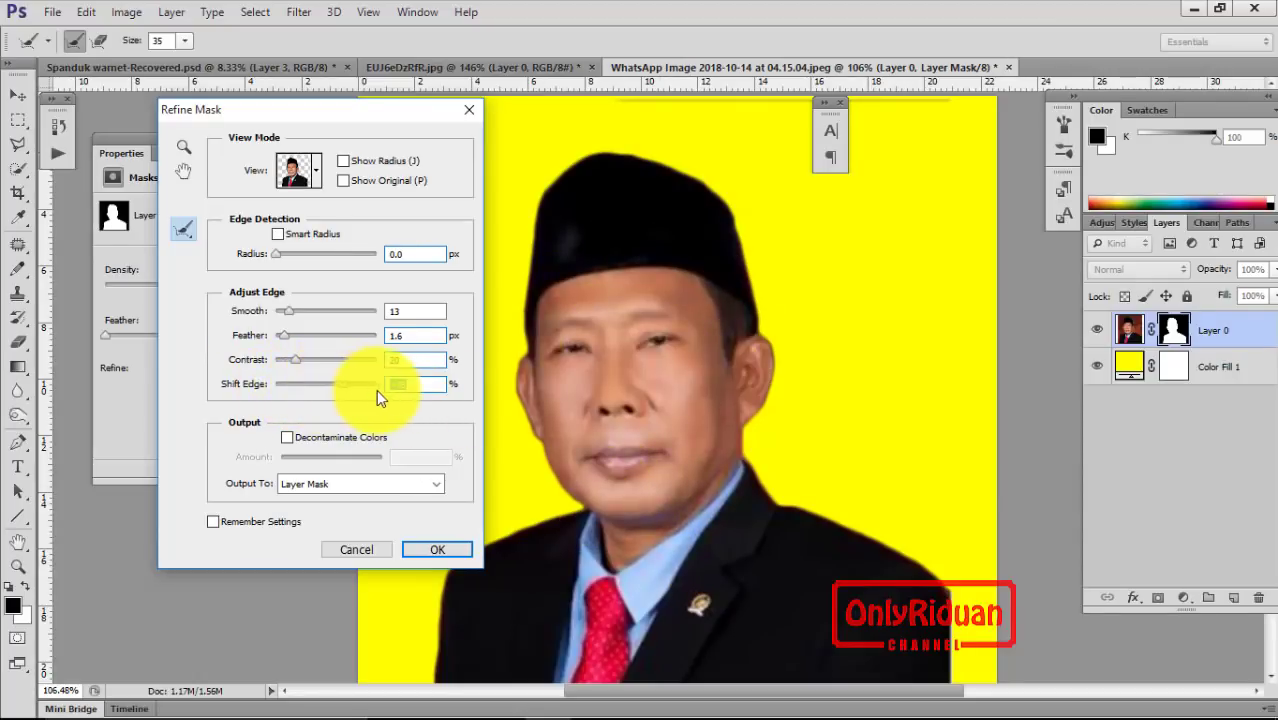
left_click_drag(343, 389, 319, 361)
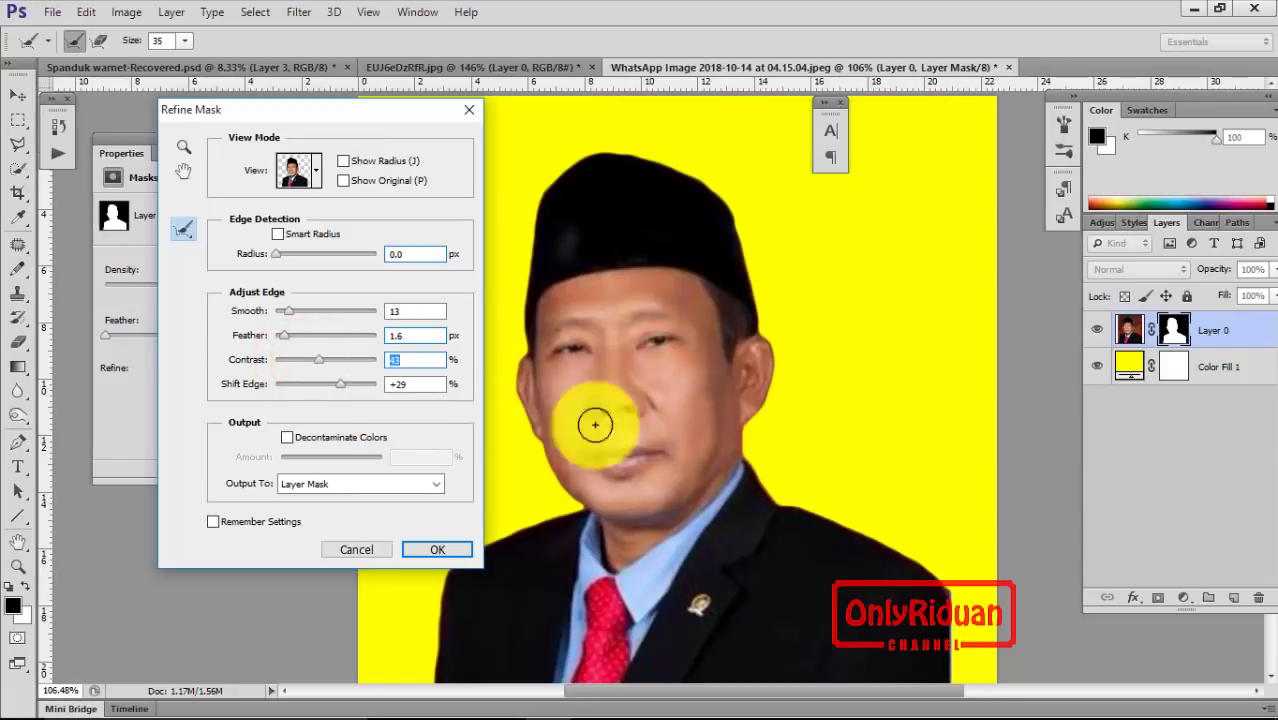
Step: Set Shift Edge to 0, brush over the hat and suit edges, and apply the mask
left_click(422, 383)
type("0")
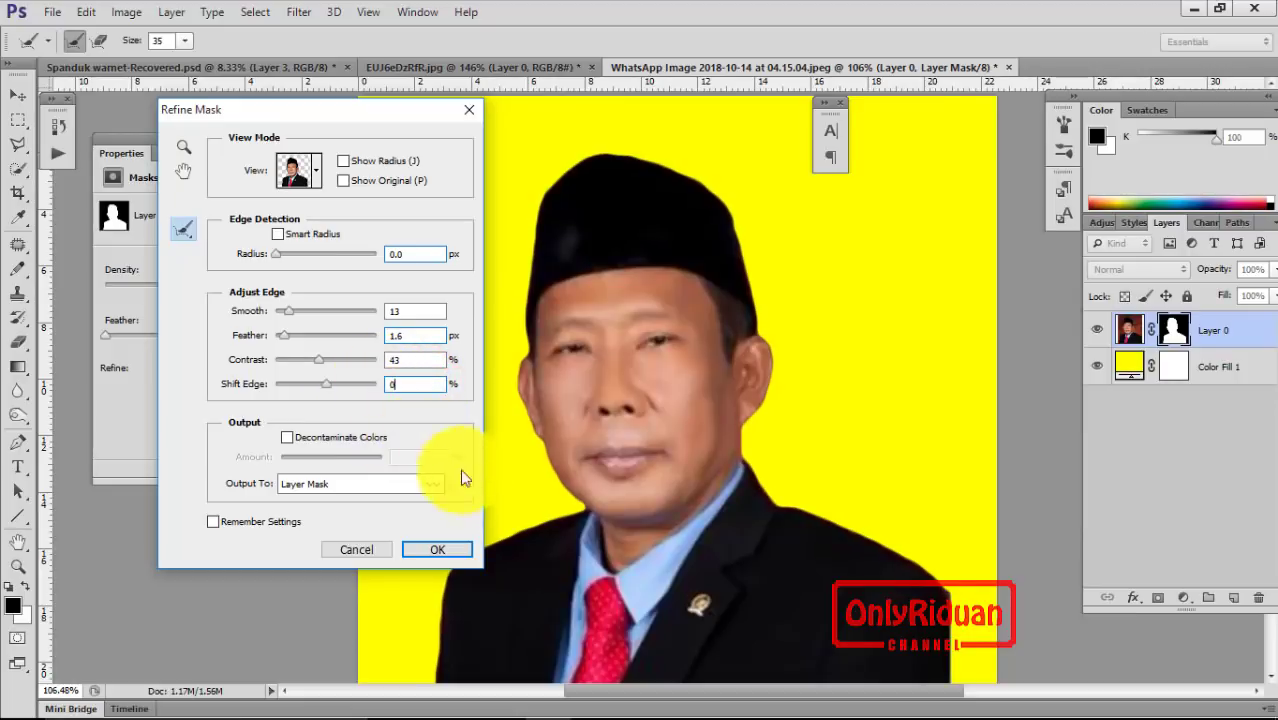
left_click(418, 360)
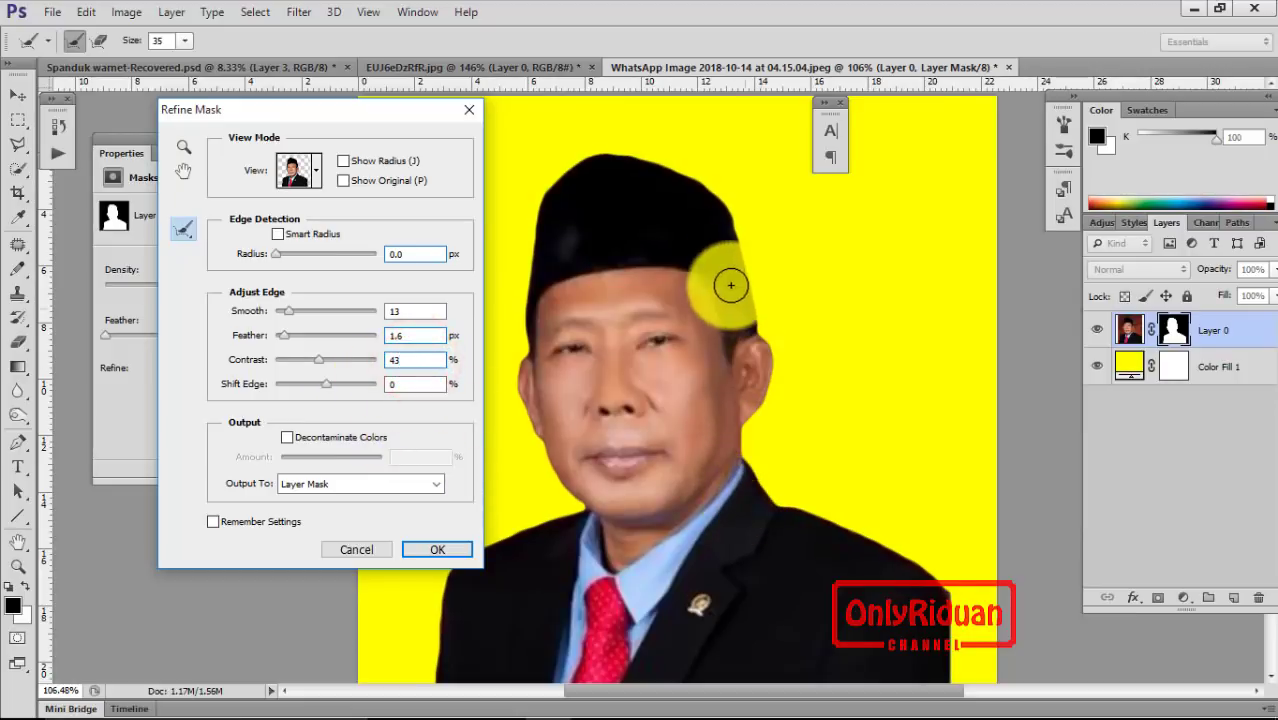
left_click_drag(613, 197, 576, 208)
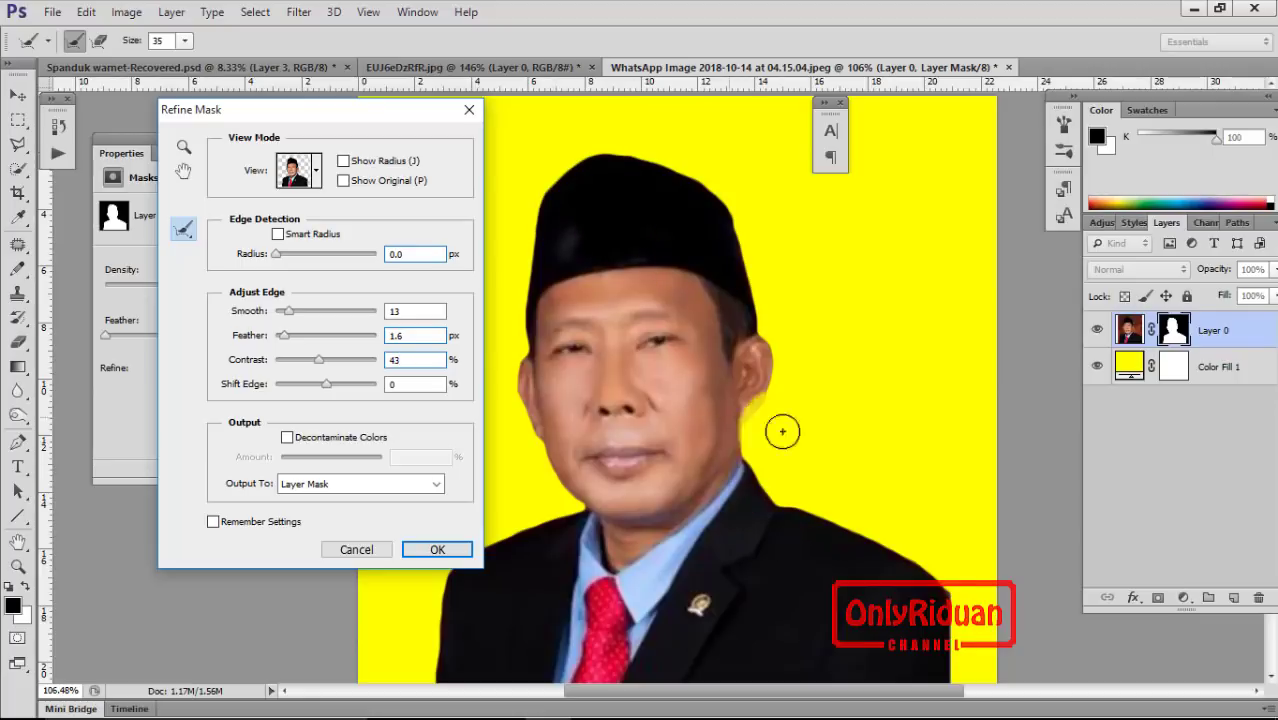
left_click(949, 578)
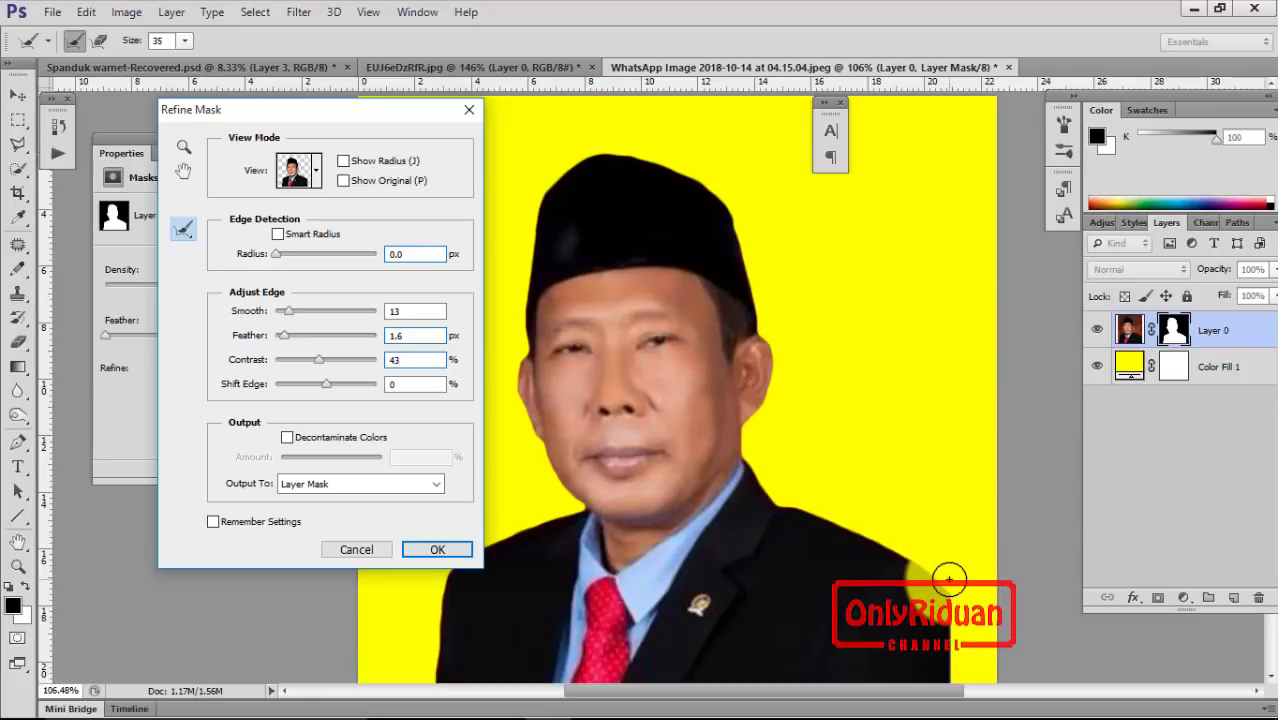
left_click(718, 532)
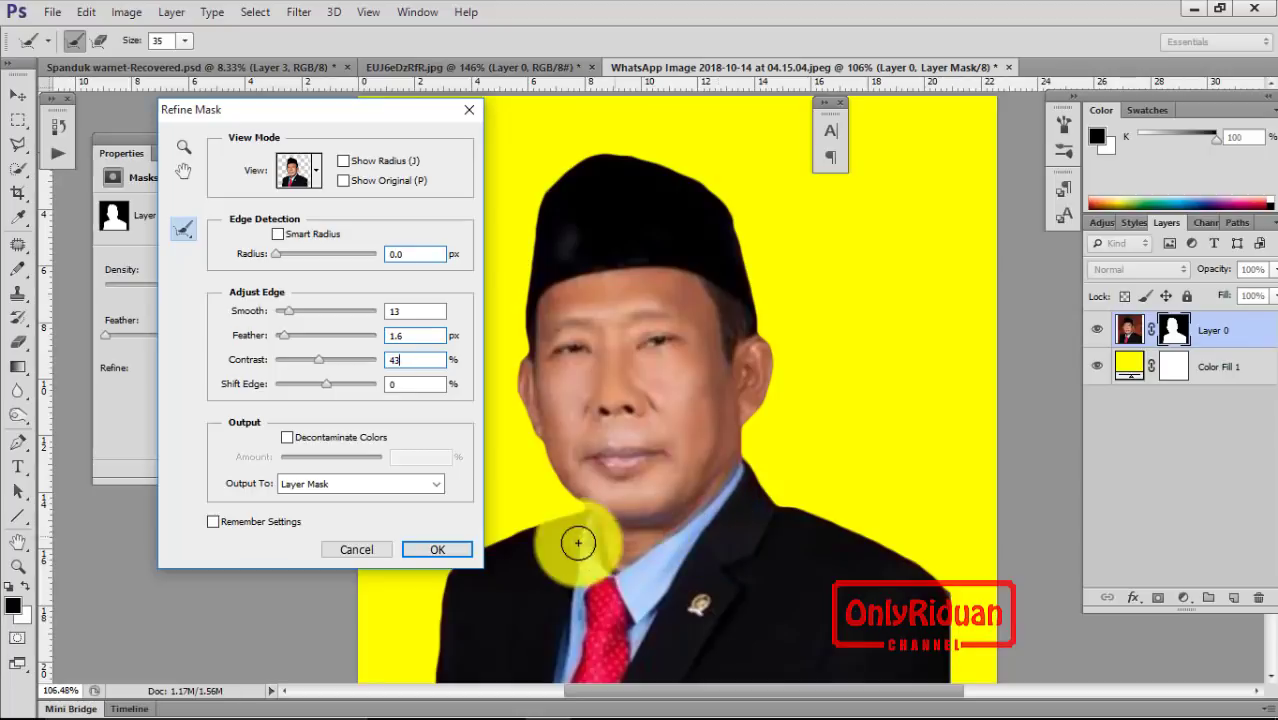
left_click(448, 550)
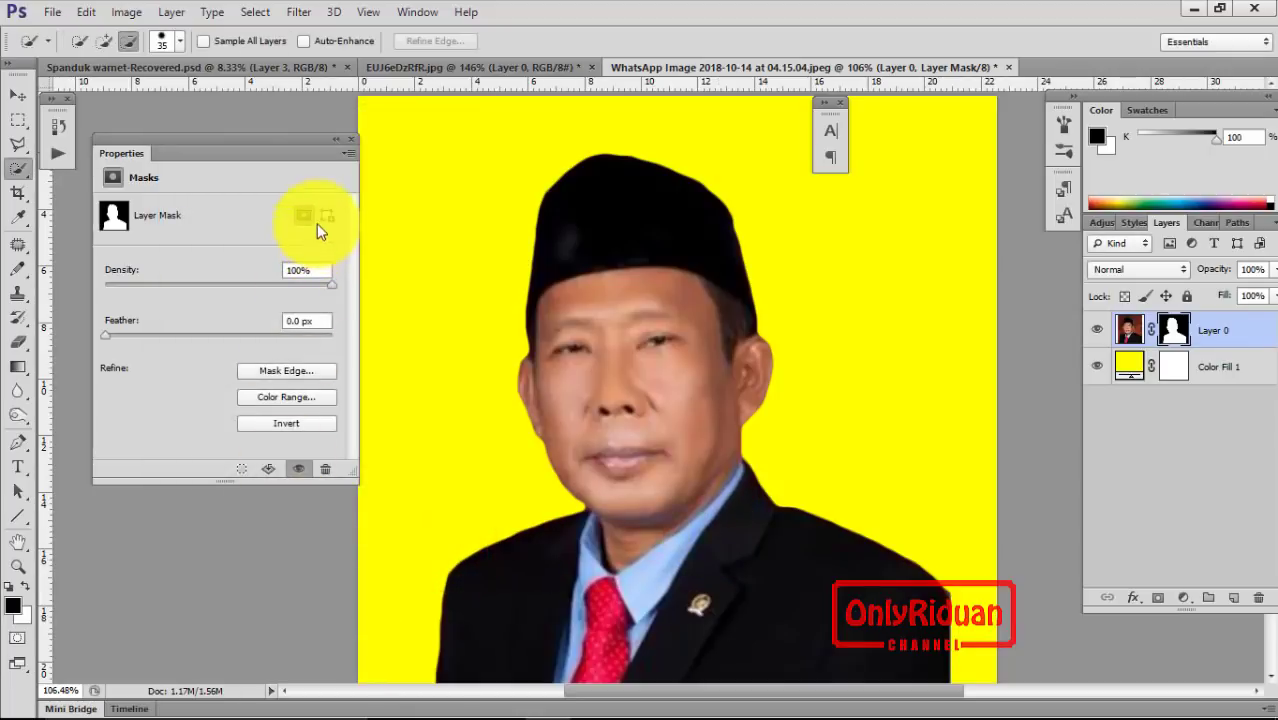
Step: Compare the portrait's unrefined mask in History, then restore the Refine Mask state
left_click(352, 139)
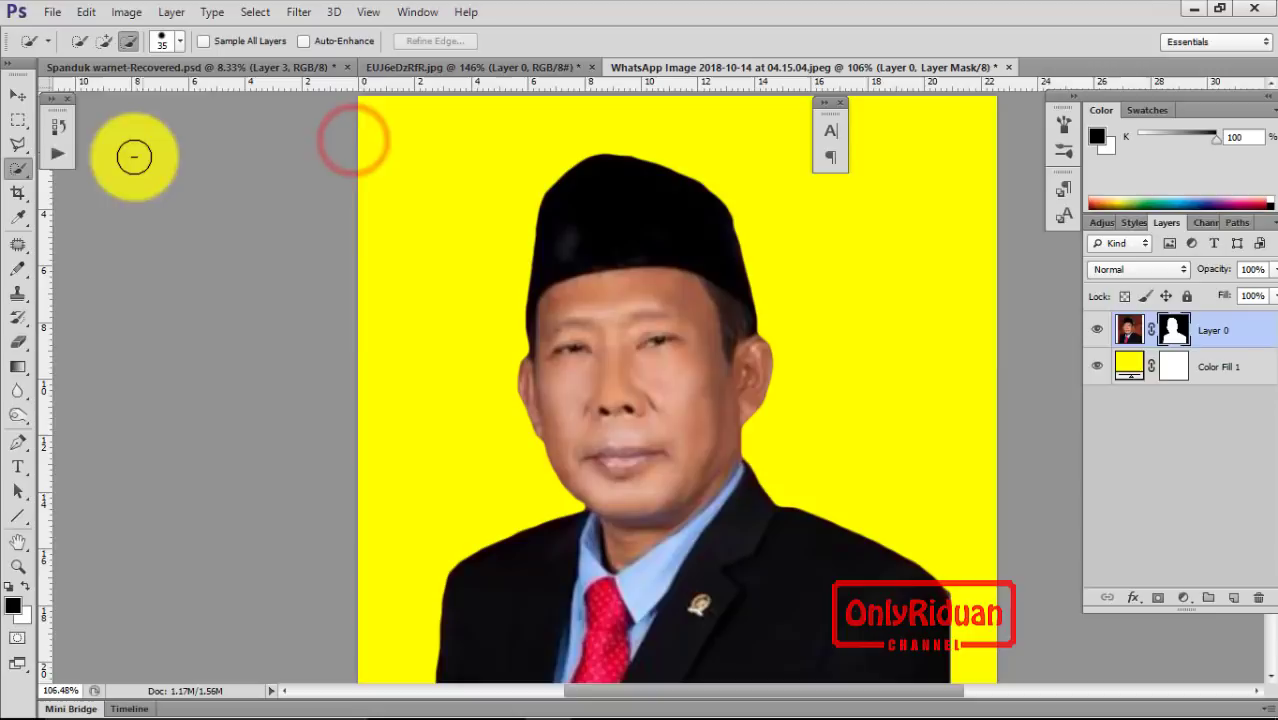
left_click(58, 125)
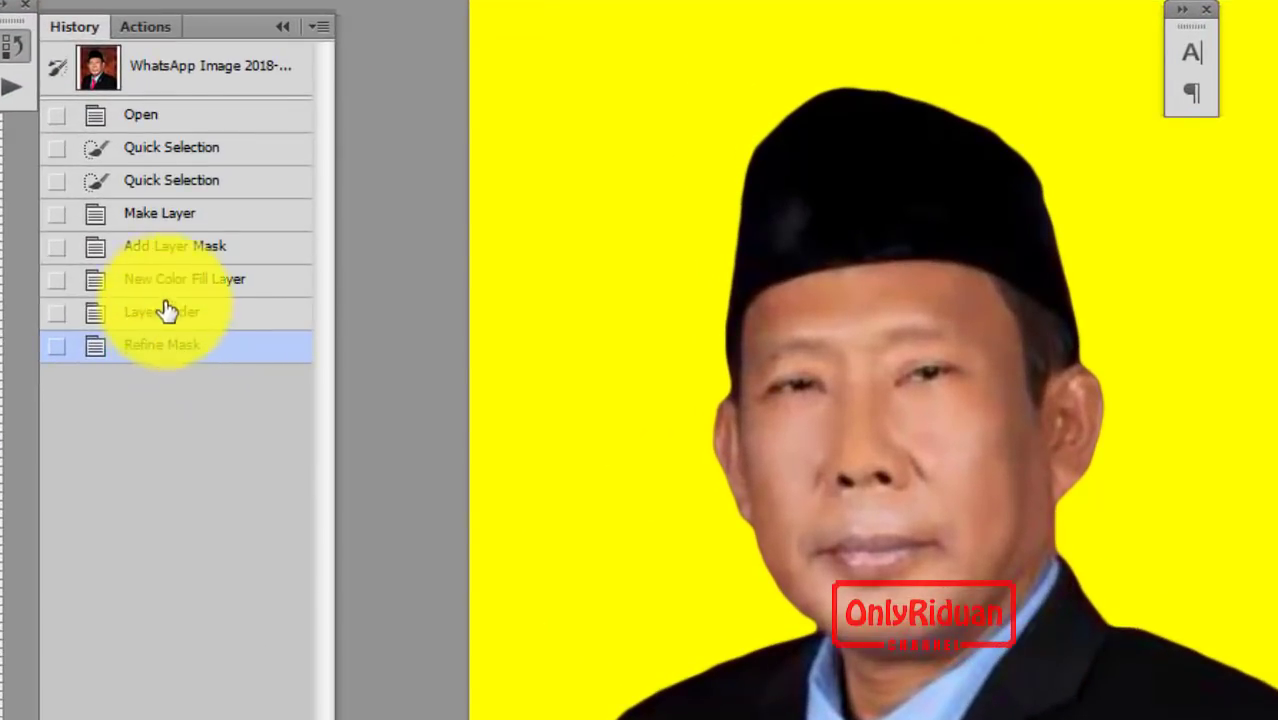
left_click(163, 284)
left_click(160, 316)
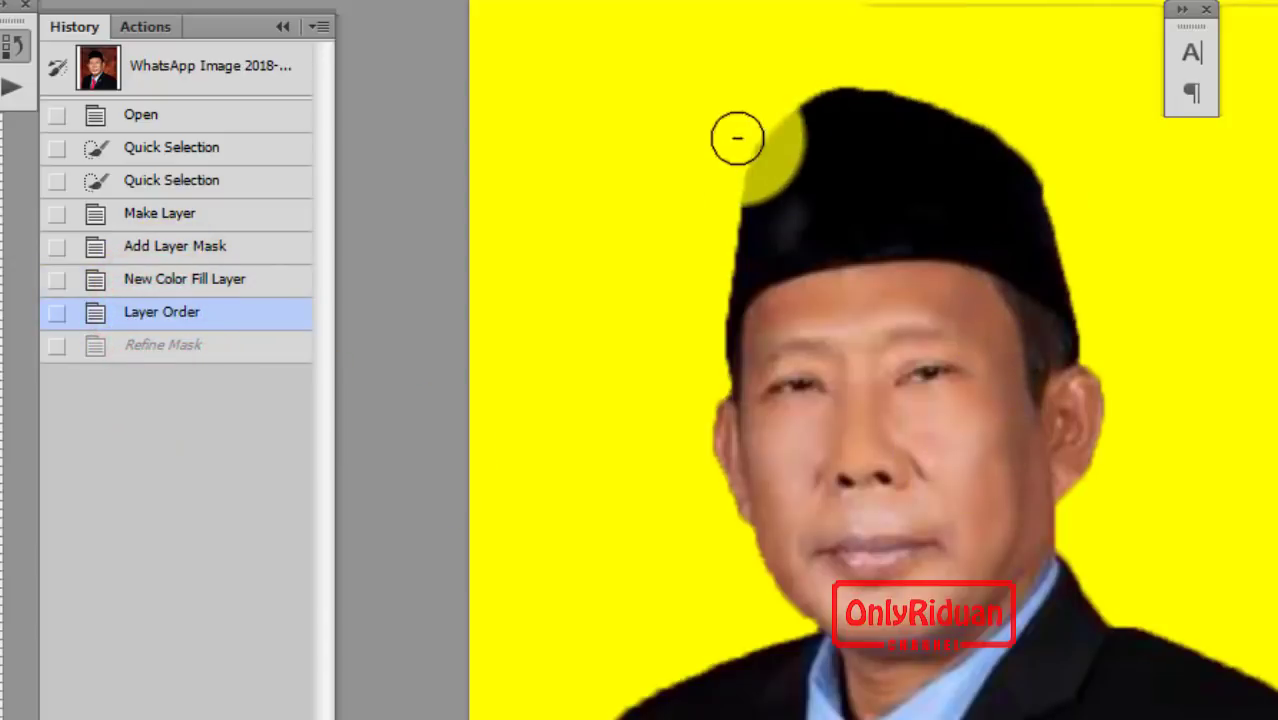
left_click(194, 345)
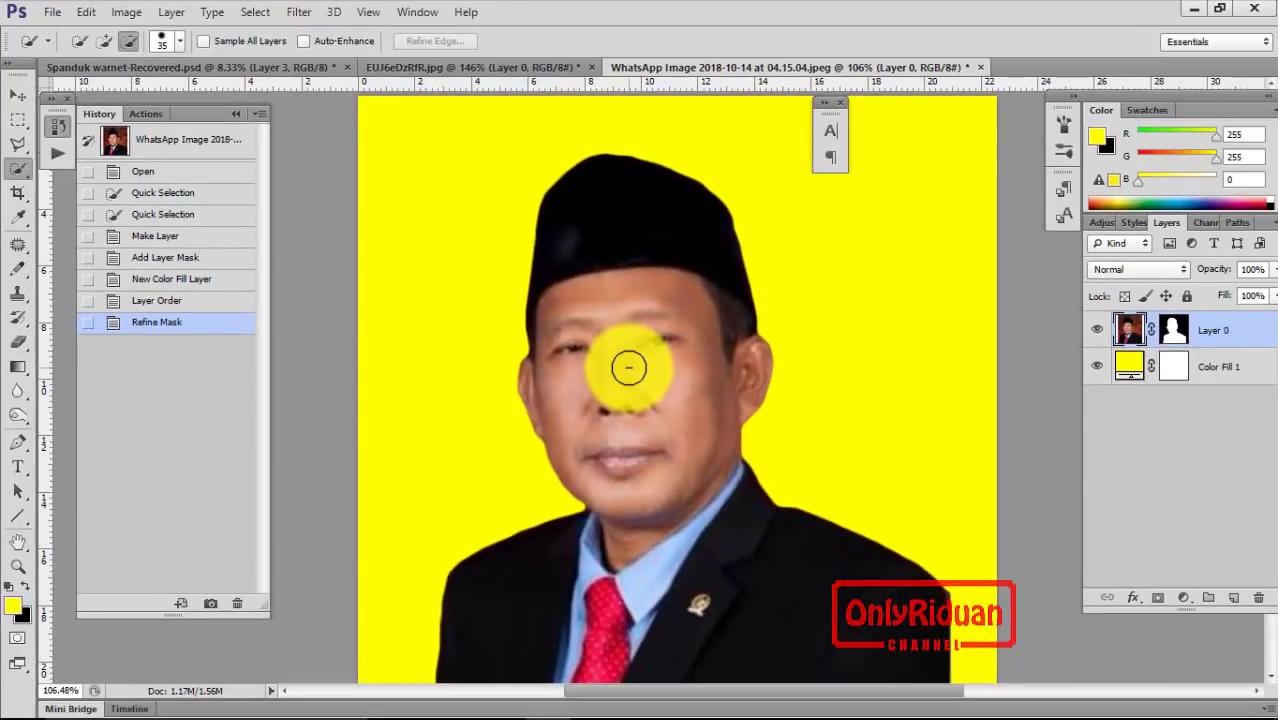
key("shift+w")
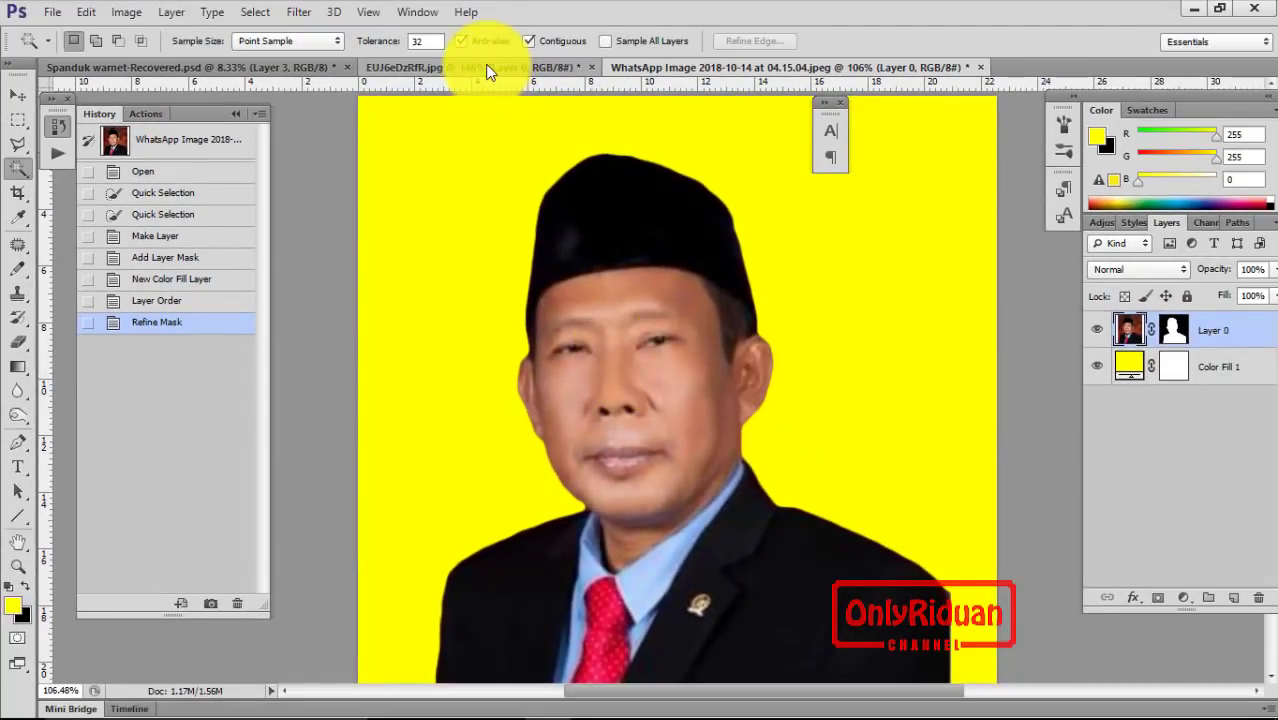
Step: Switch between the EUJ6eDzRfR.jpg boots and WhatsApp portrait documents, ending on the boots
left_click(485, 66)
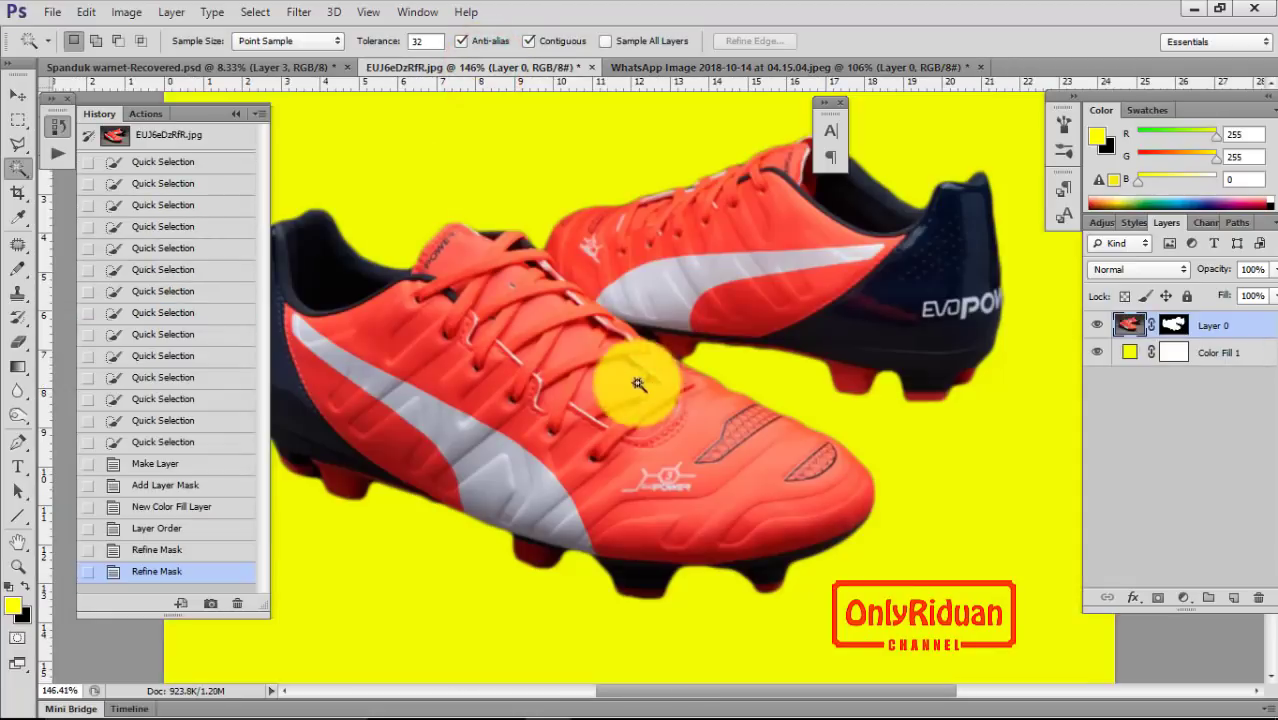
left_click(714, 67)
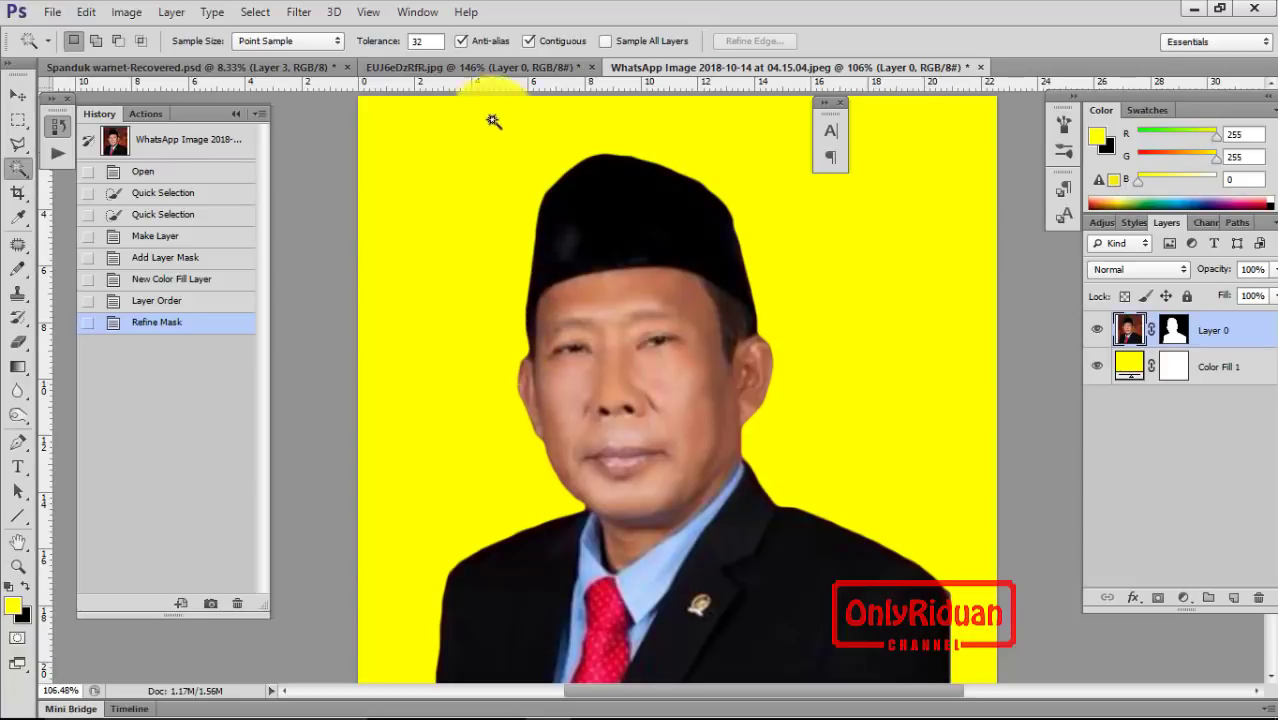
left_click(482, 67)
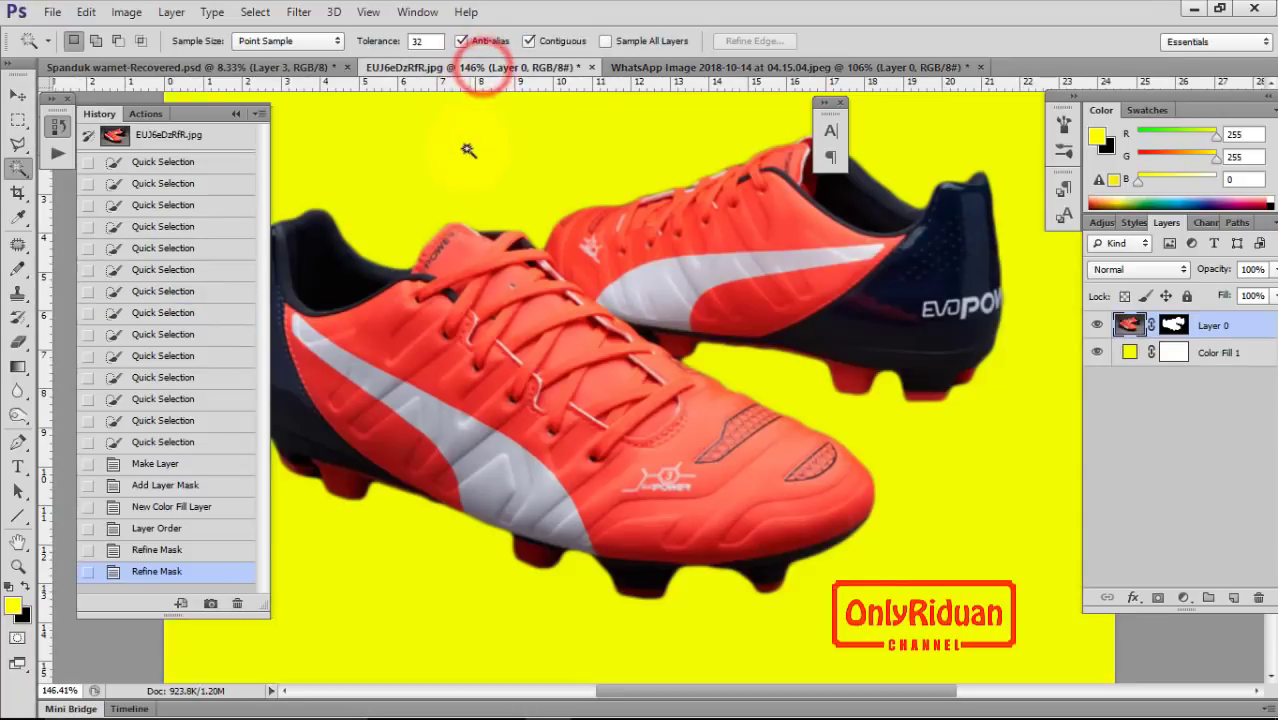